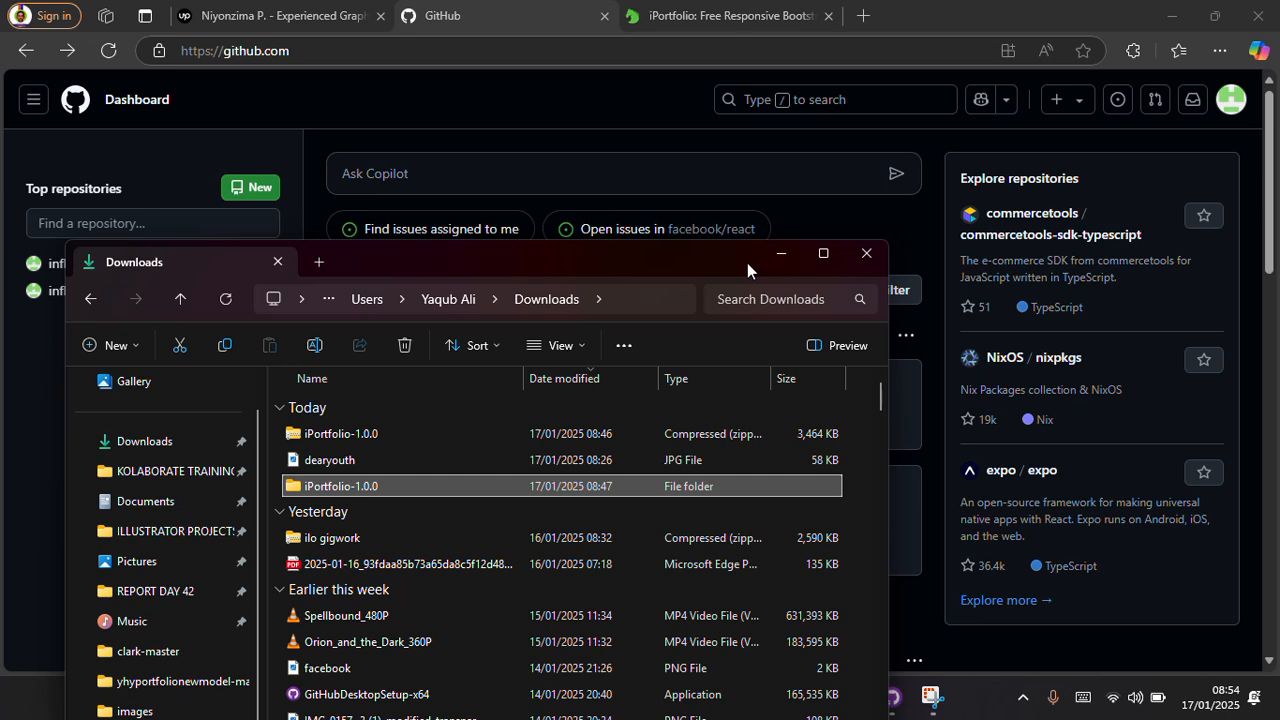
# Step: Switch to GitHub Desktop, view the options for adding a repository, and return to the GitHub dashboard in the browser
pyautogui.click(790, 255)
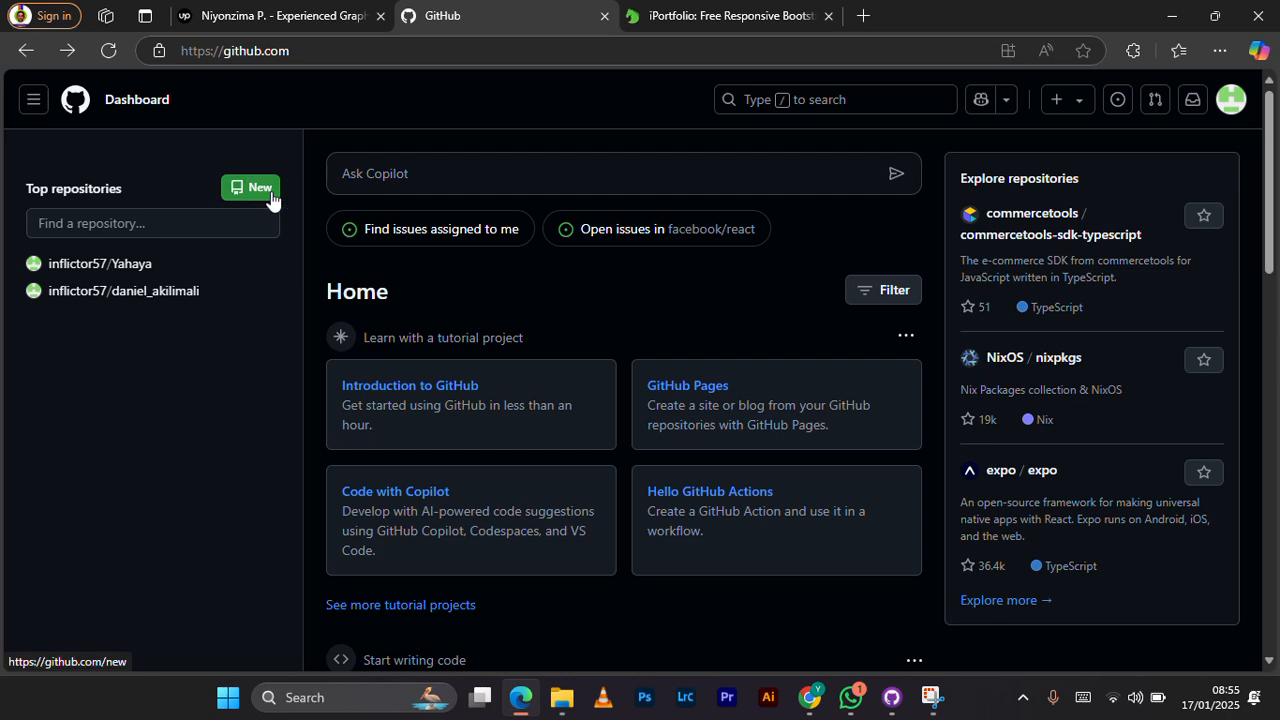
pyautogui.click(891, 698)
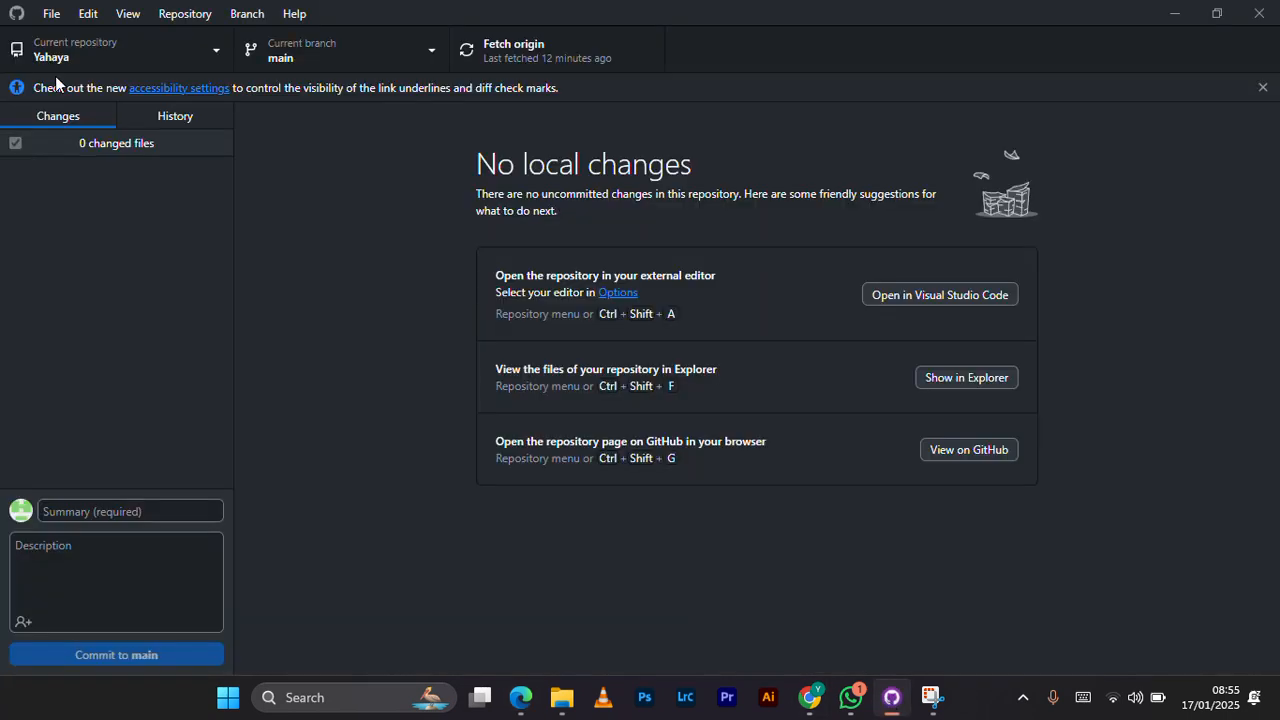
pyautogui.click(216, 44)
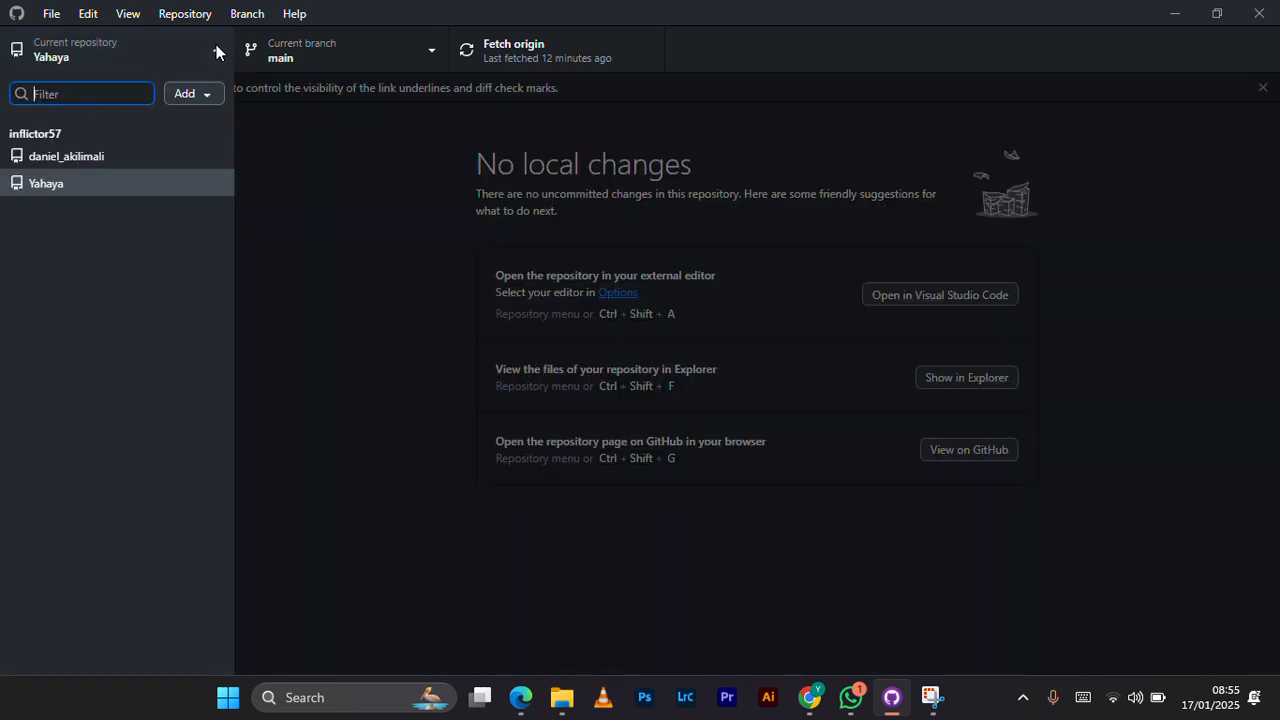
pyautogui.click(202, 96)
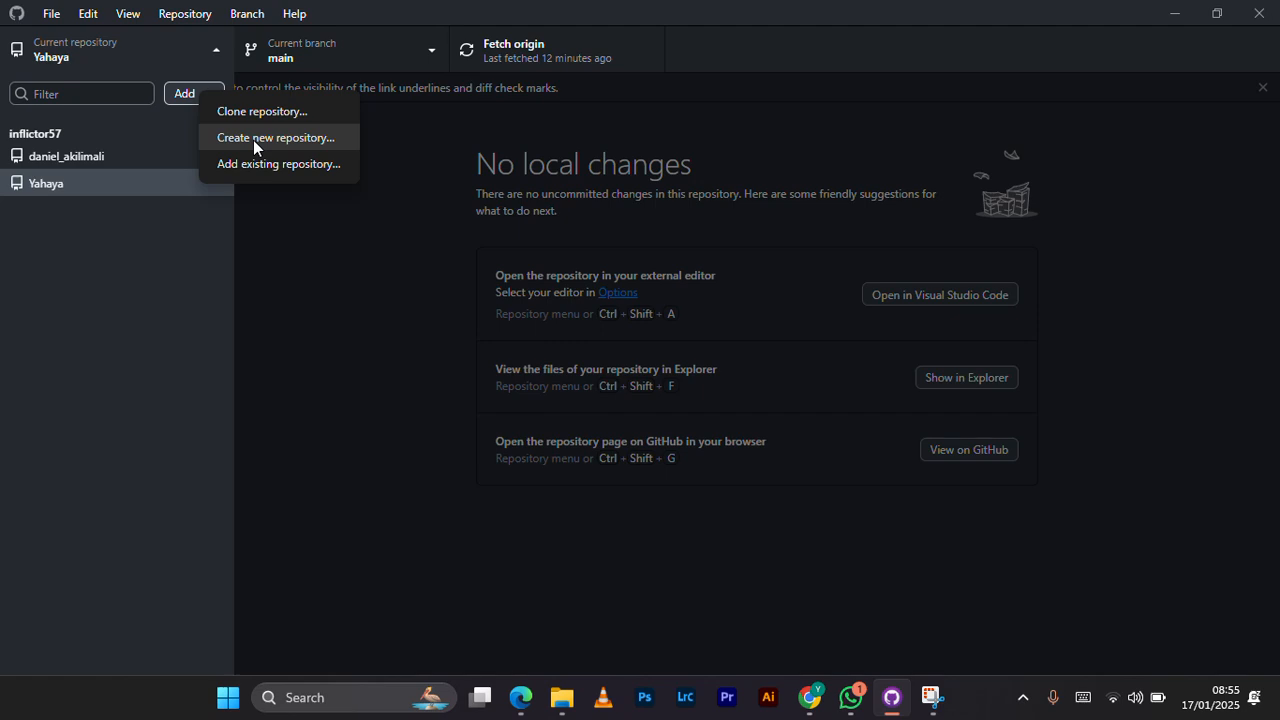
pyautogui.click(1176, 20)
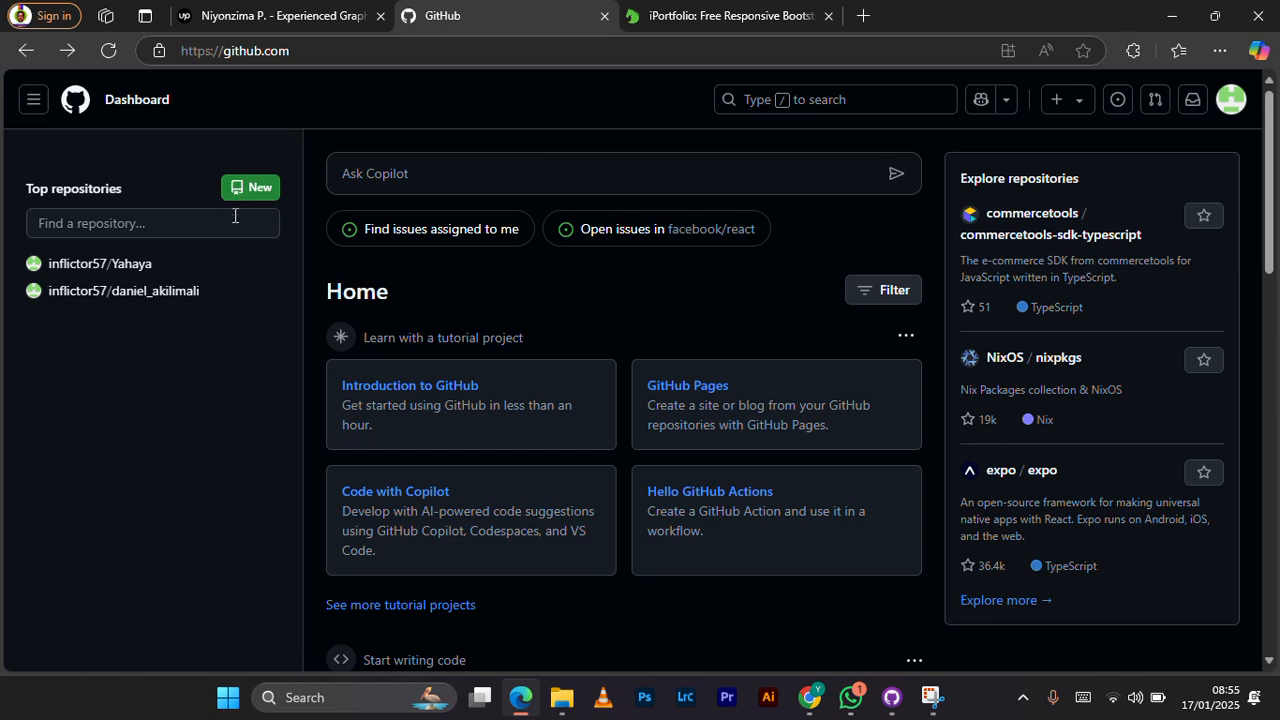
# Step: Start a new repository on GitHub and name it iporrfolio
pyautogui.click(251, 190)
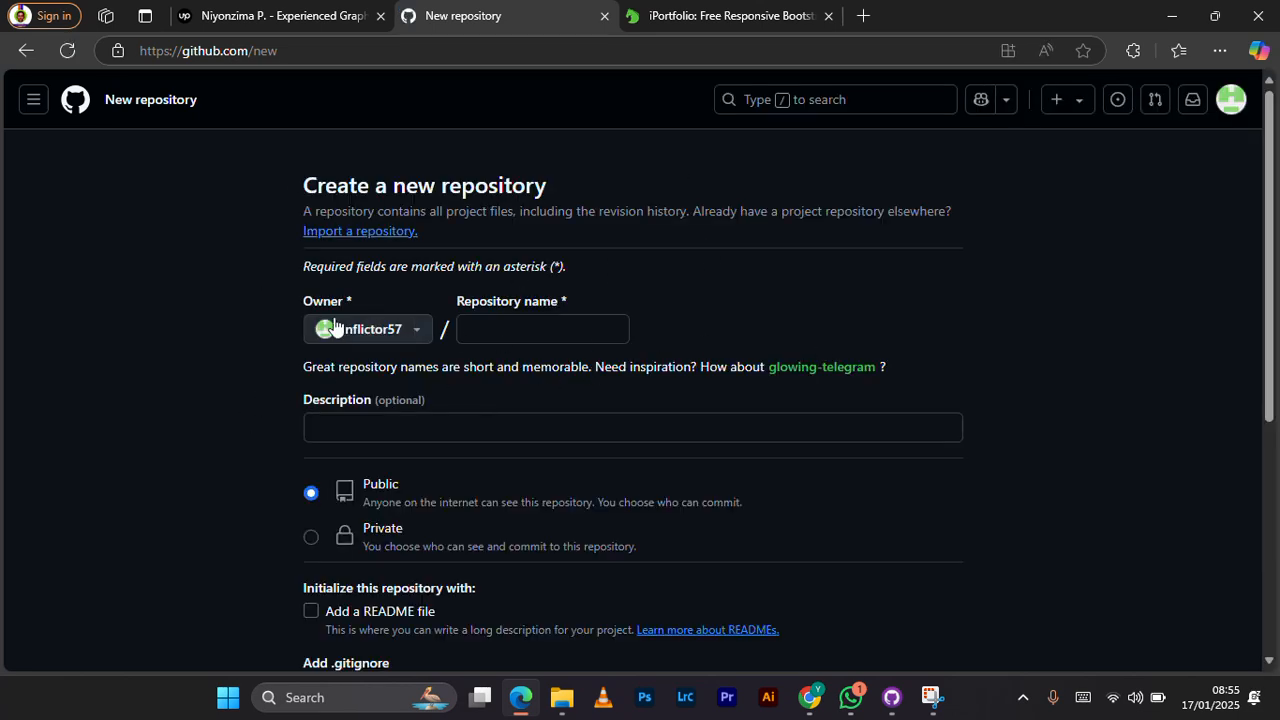
pyautogui.click(500, 328)
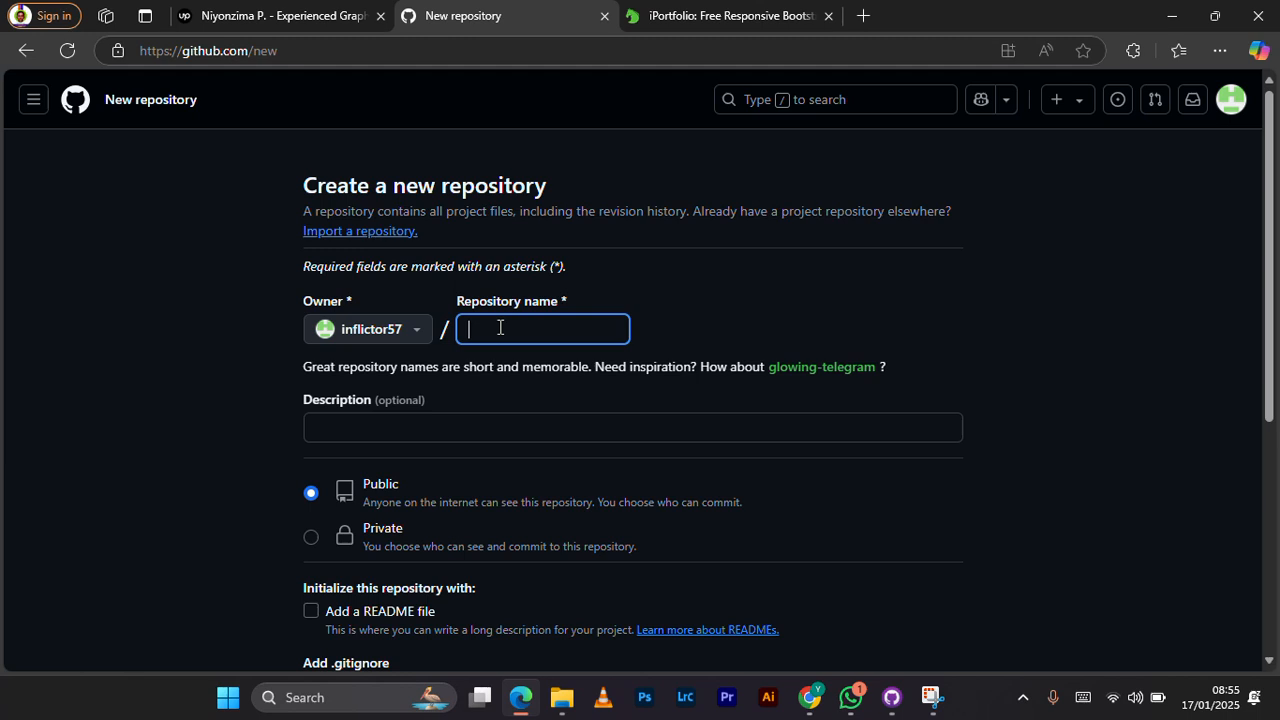
pyautogui.write('ipo')
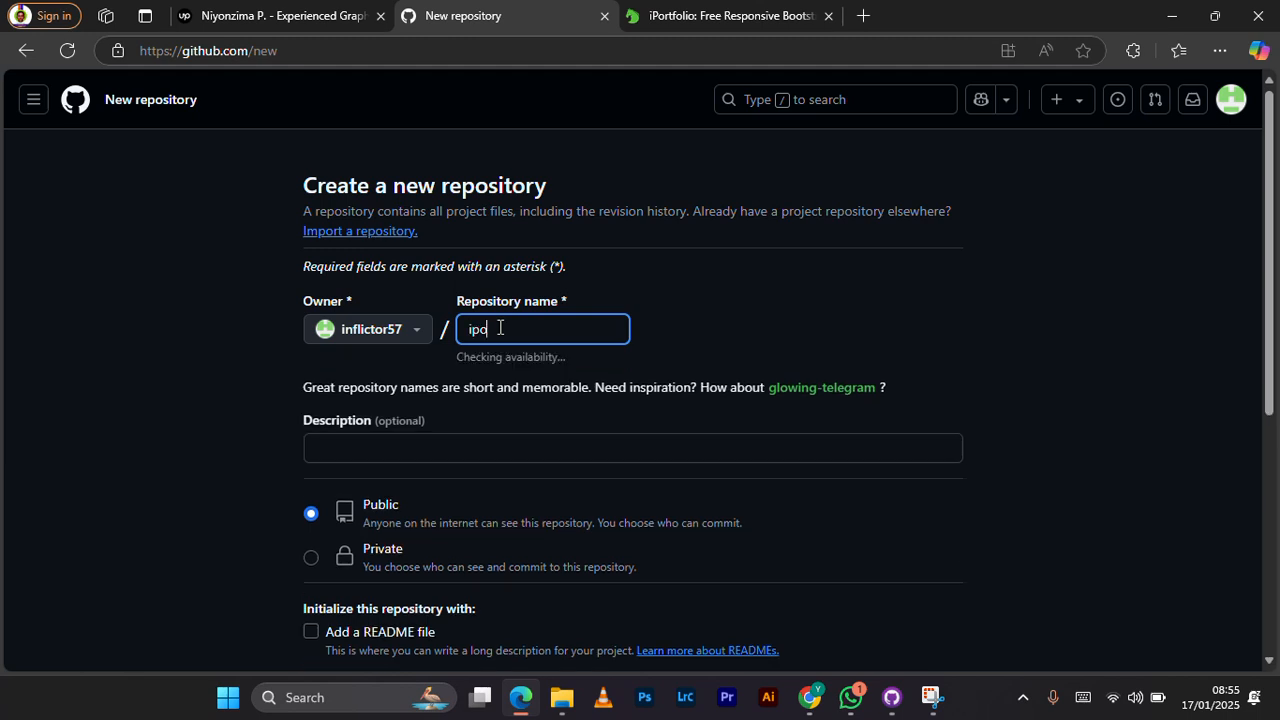
pyautogui.write('ertolio')
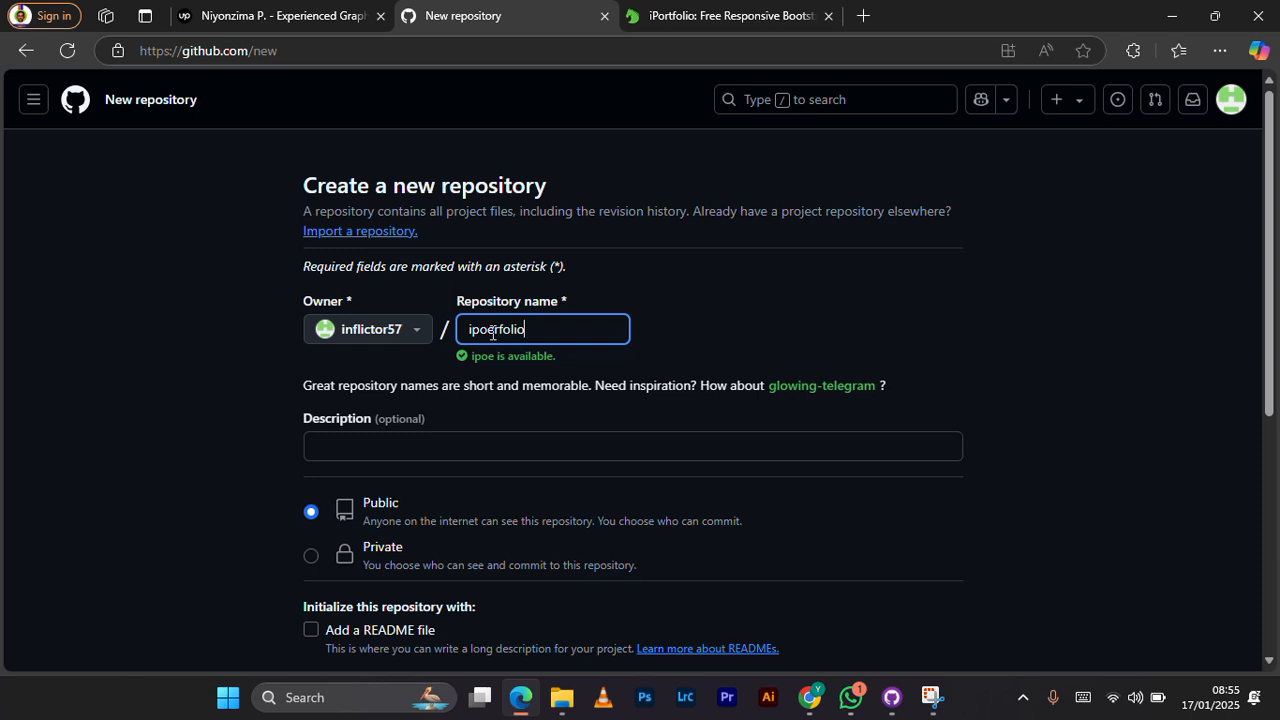
pyautogui.press('BackSpace')
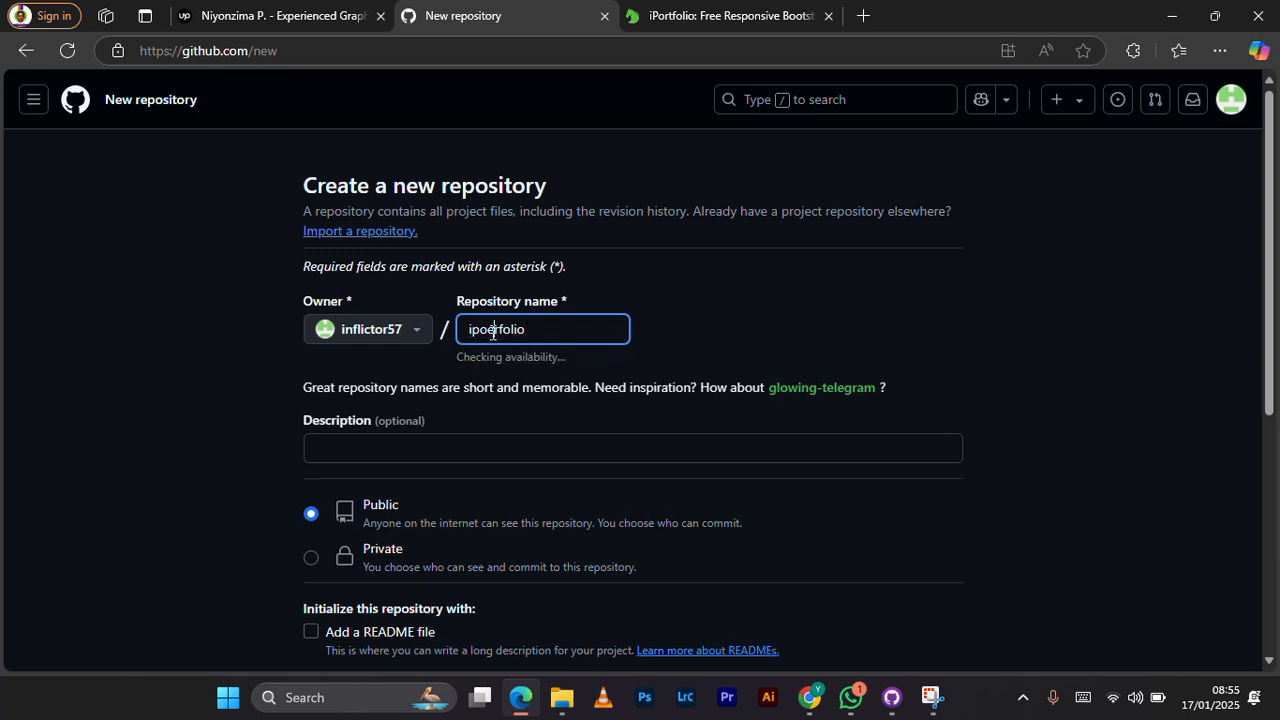
pyautogui.press('BackSpace')
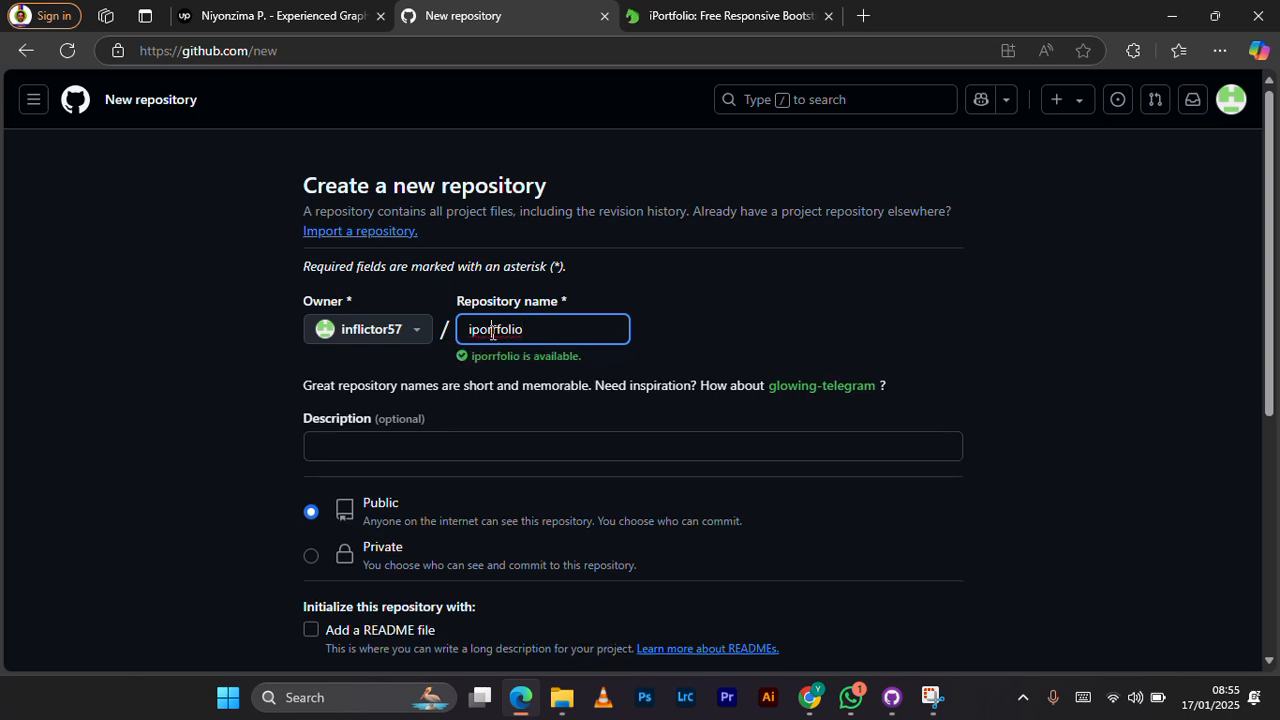
# Step: Create the public repository with a blank description and no README, .gitignore template or license
pyautogui.scroll(-1, 529, 406)
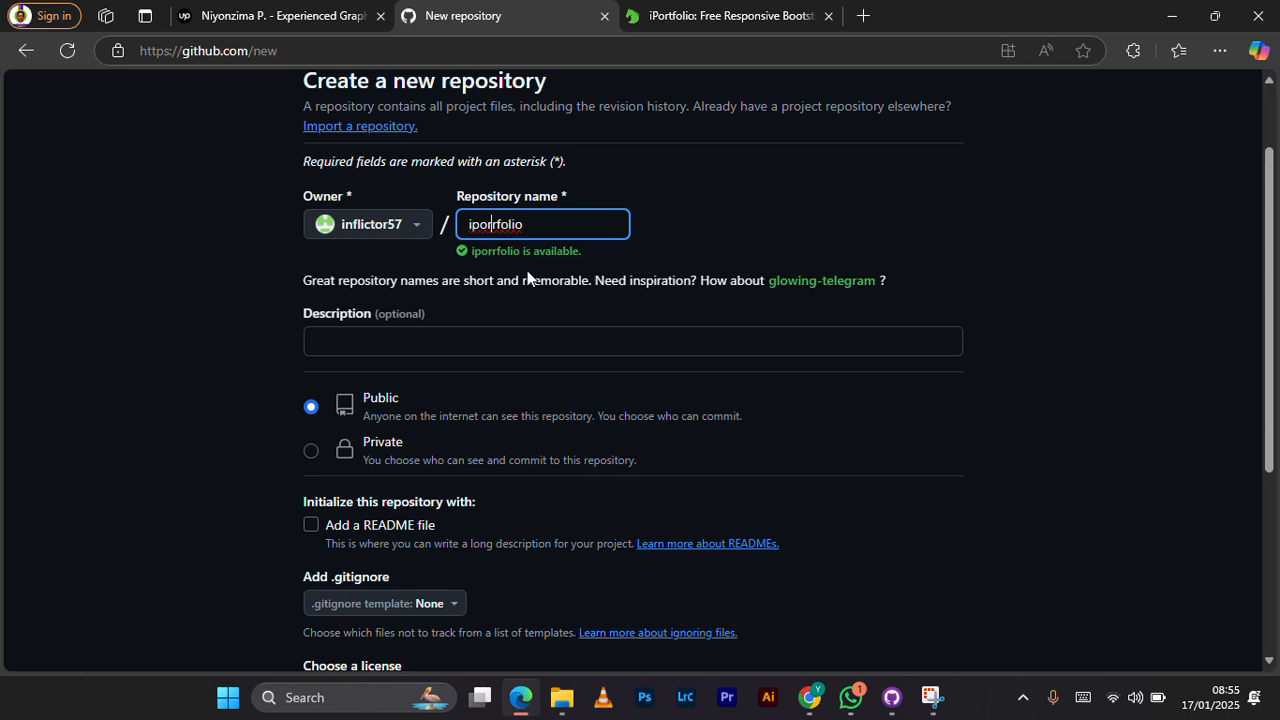
pyautogui.scroll(-1, 420, 286)
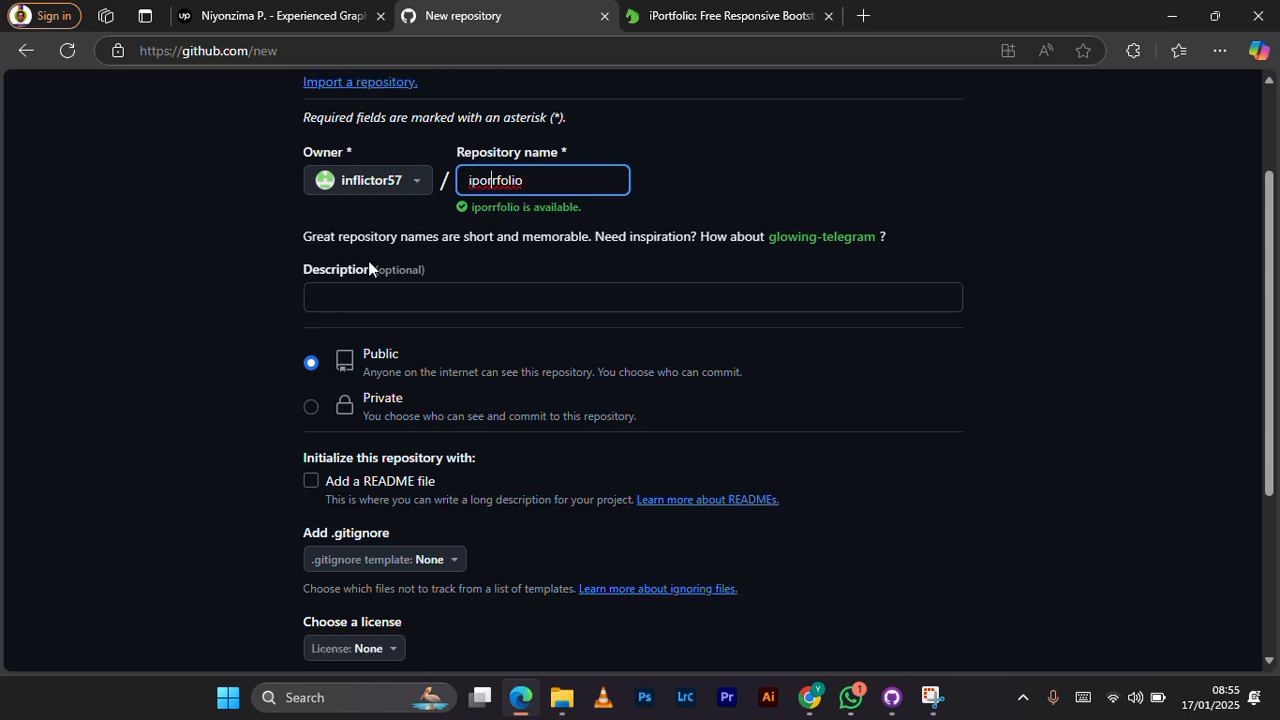
pyautogui.click(388, 297)
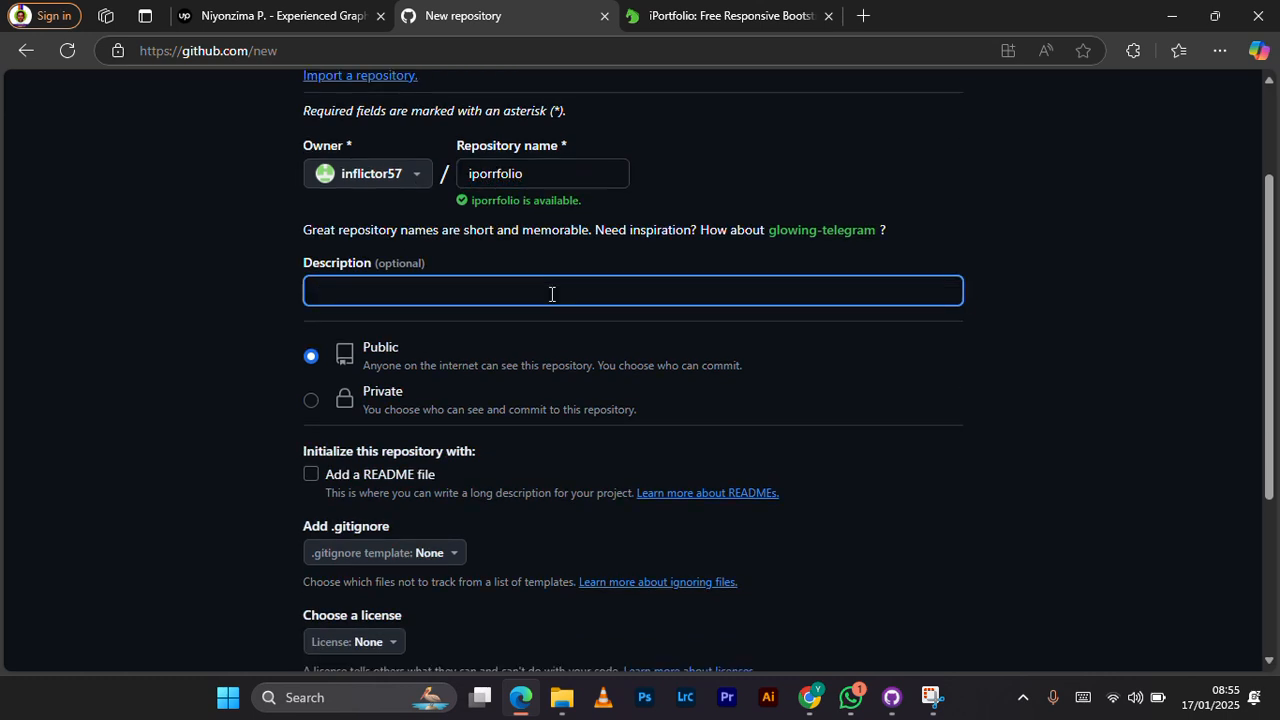
pyautogui.scroll(-1, 552, 292)
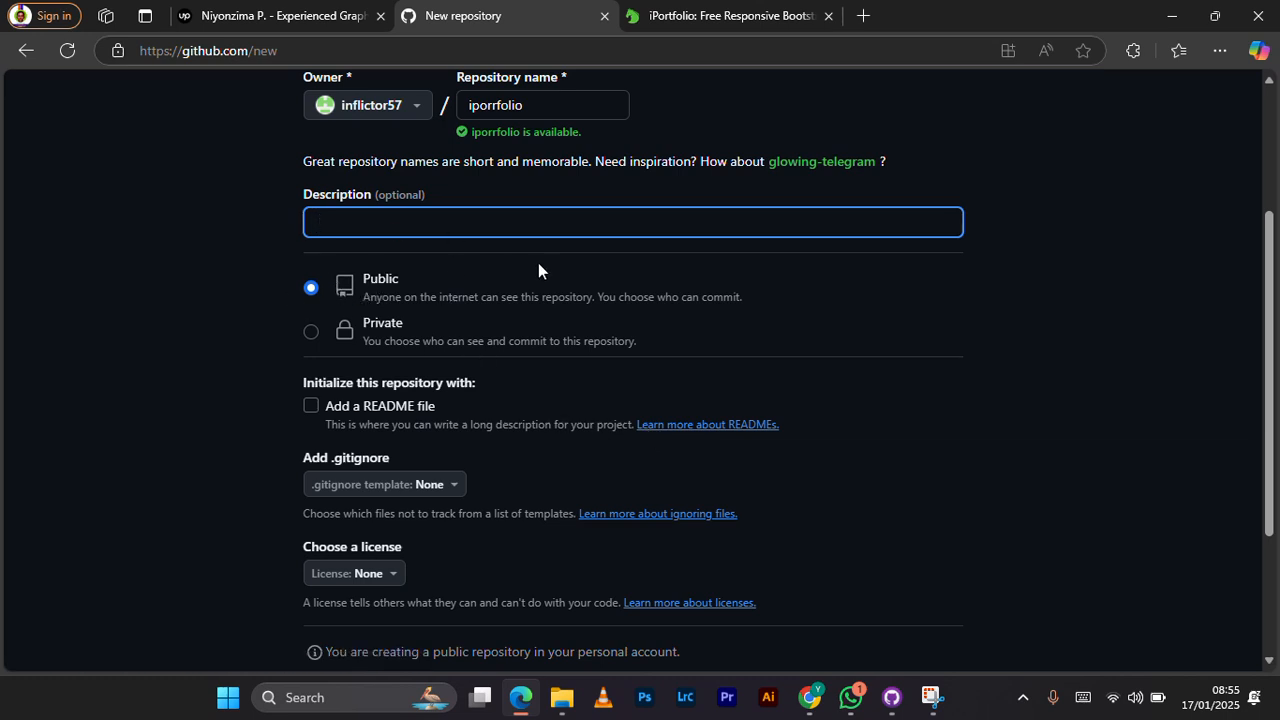
pyautogui.scroll(-3, 520, 340)
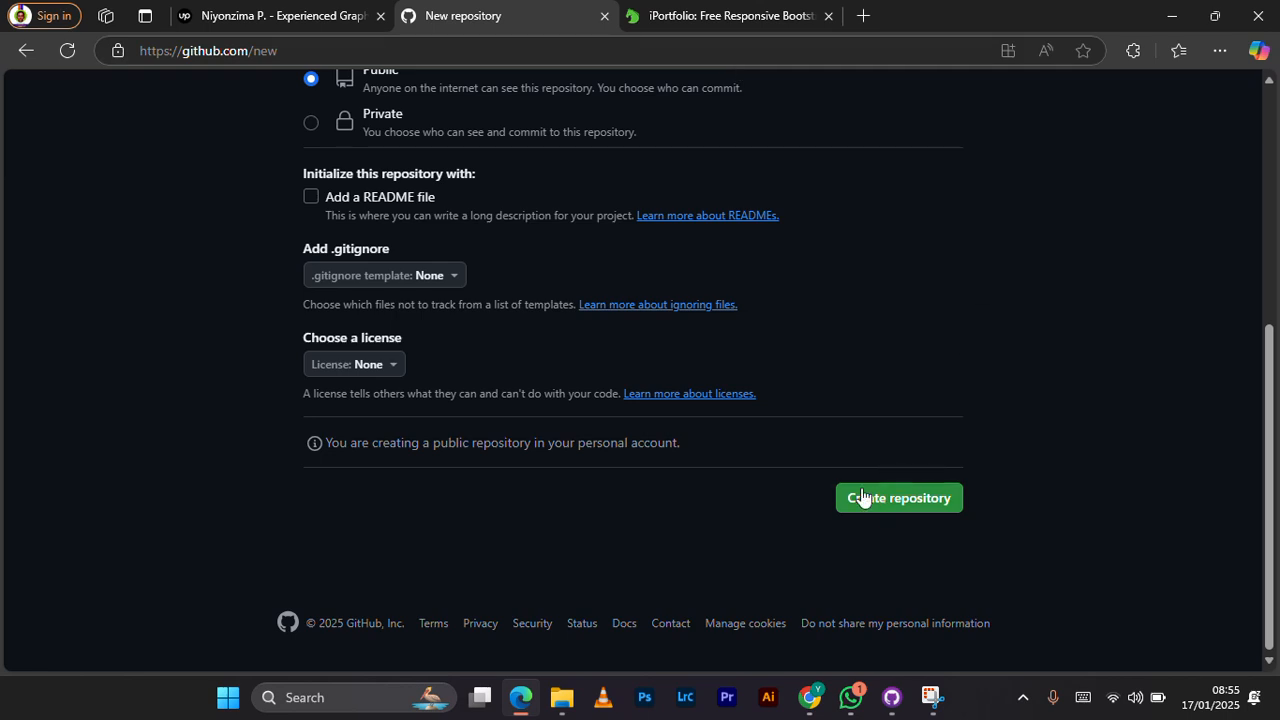
pyautogui.click(896, 500)
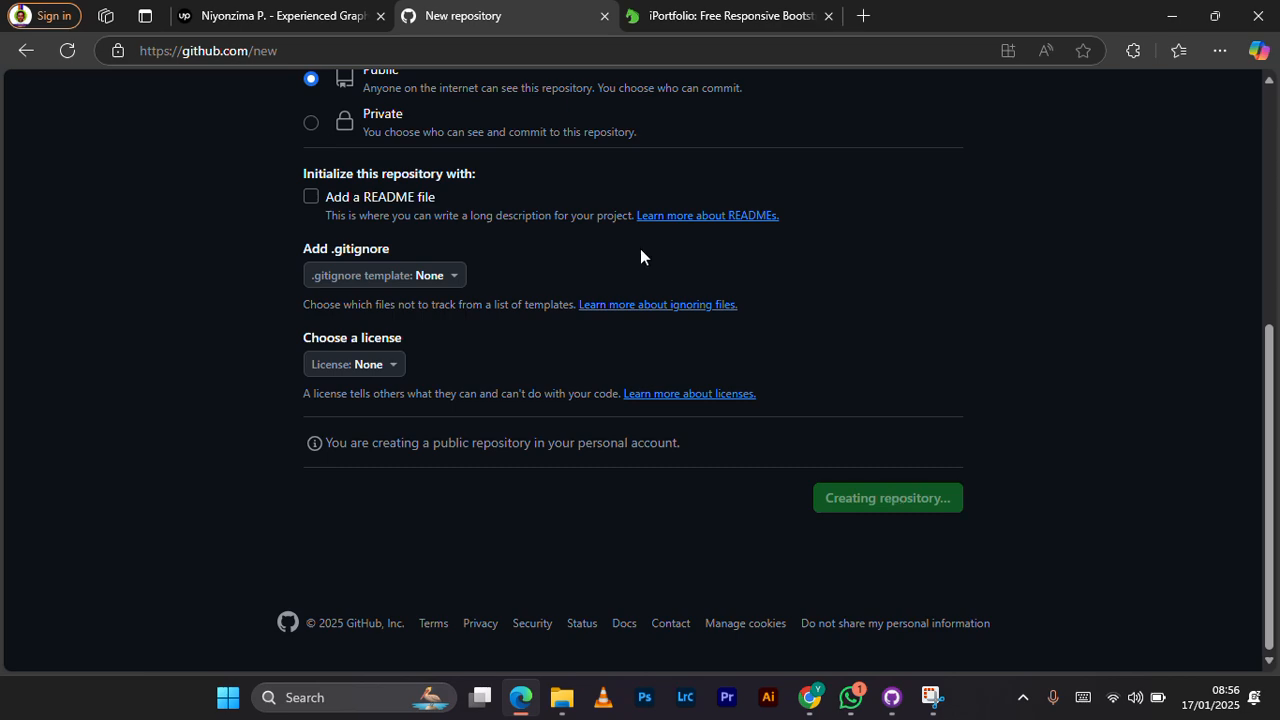
# Step: Review the new repository's quick setup options and command-line instructions
pyautogui.scroll(5, 640, 248)
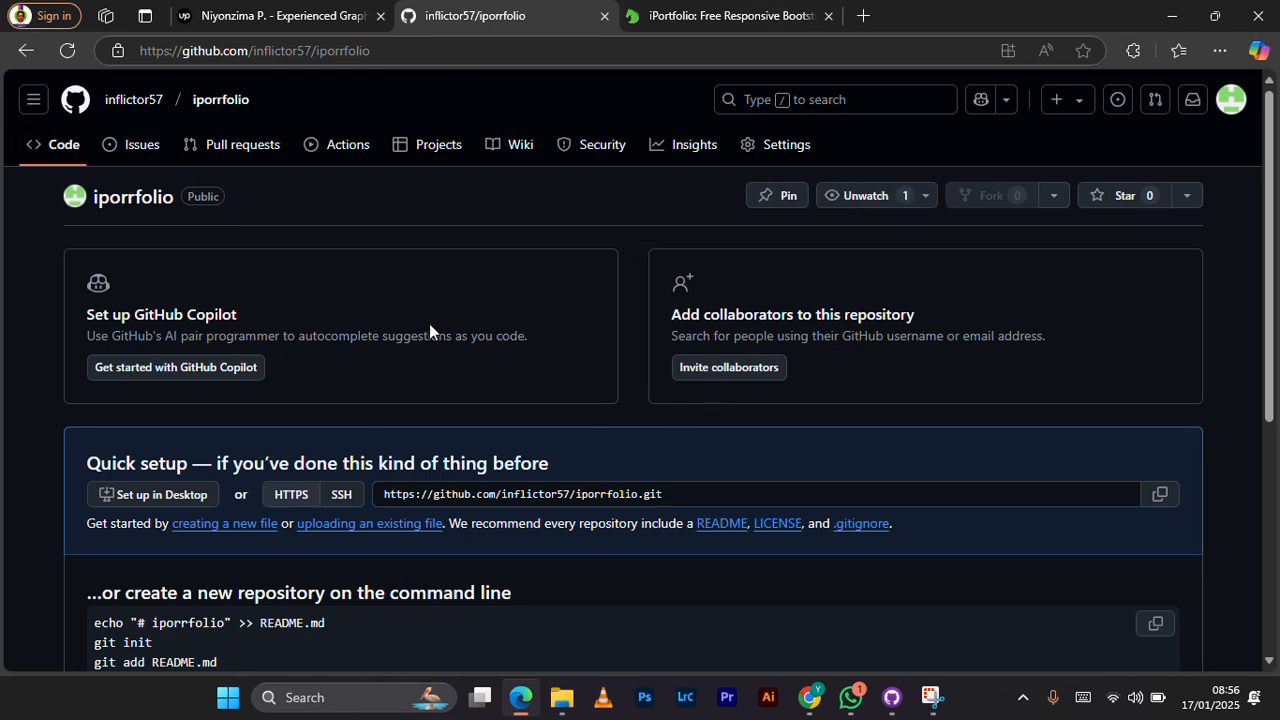
pyautogui.scroll(-1, 431, 344)
pyautogui.scroll(1, 432, 346)
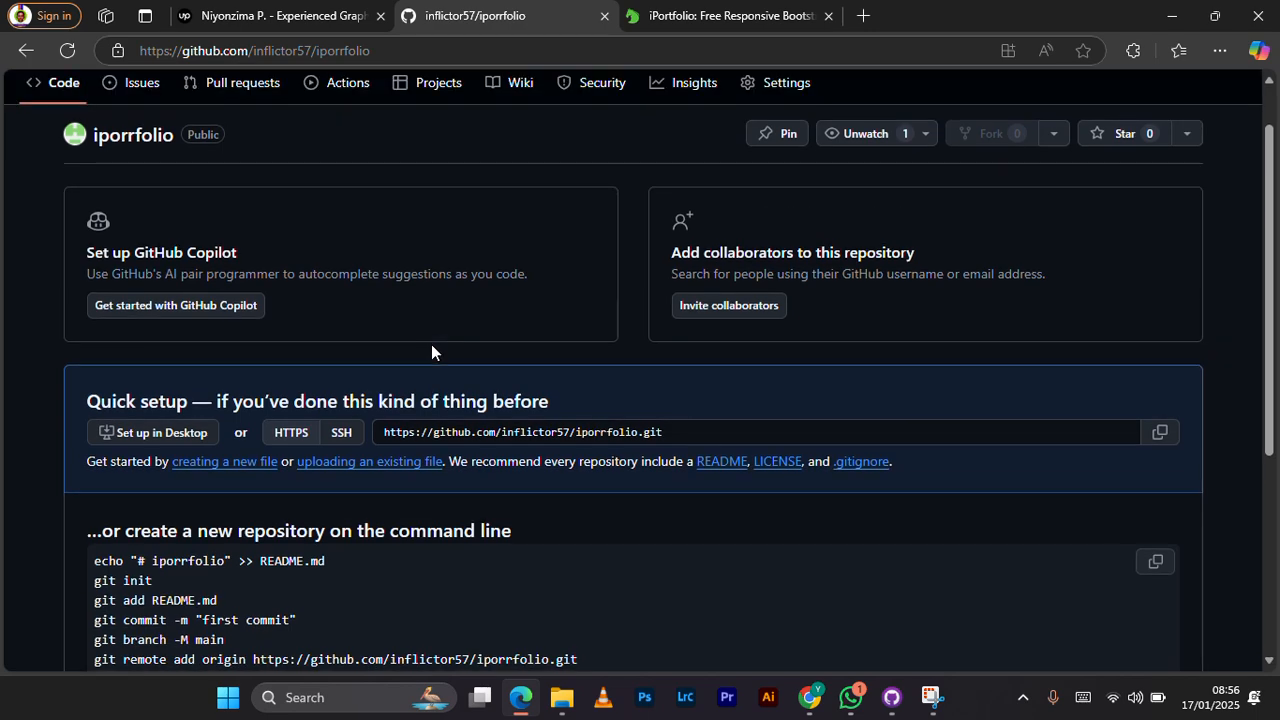
pyautogui.scroll(-2, 431, 344)
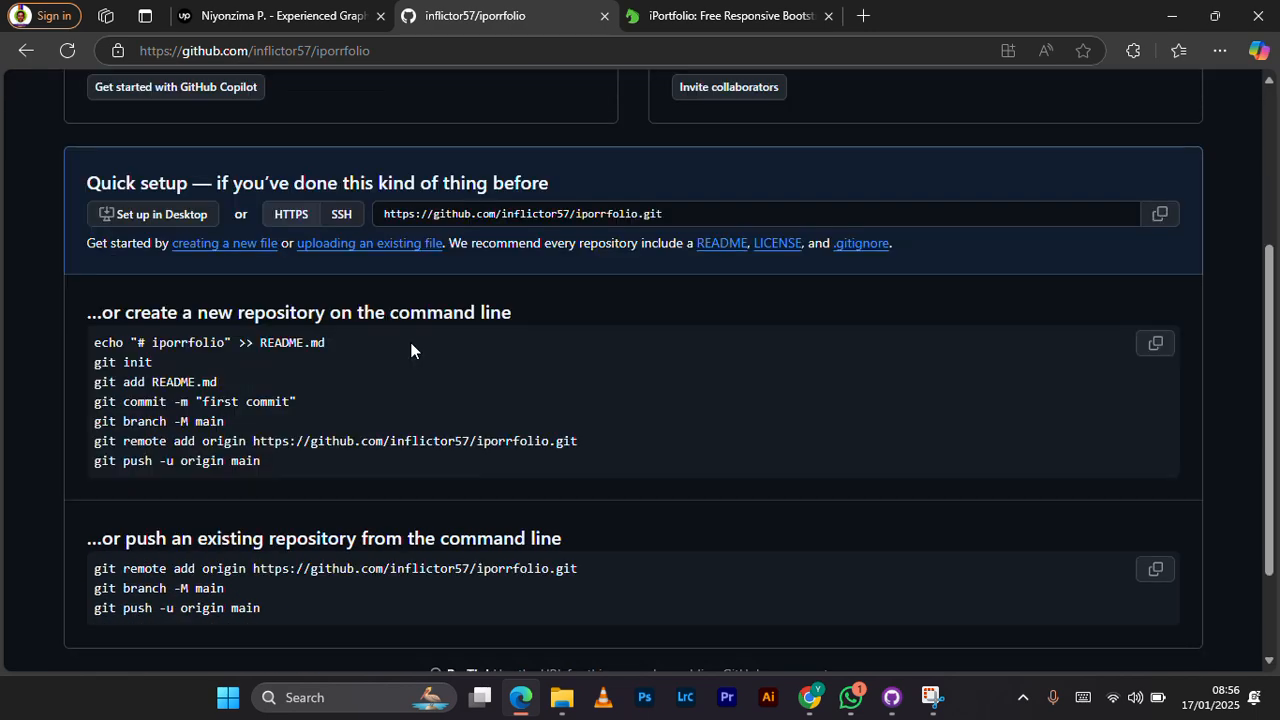
pyautogui.scroll(-2, 848, 397)
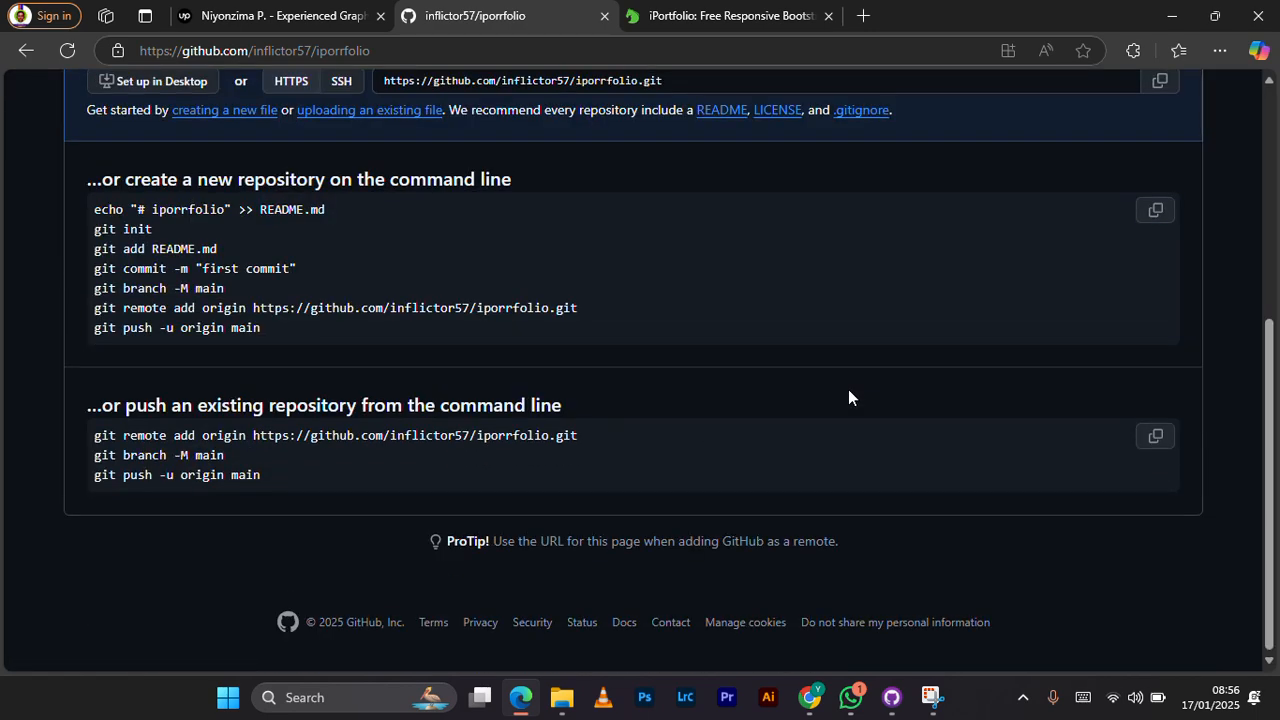
pyautogui.scroll(3, 848, 397)
pyautogui.scroll(1, 537, 384)
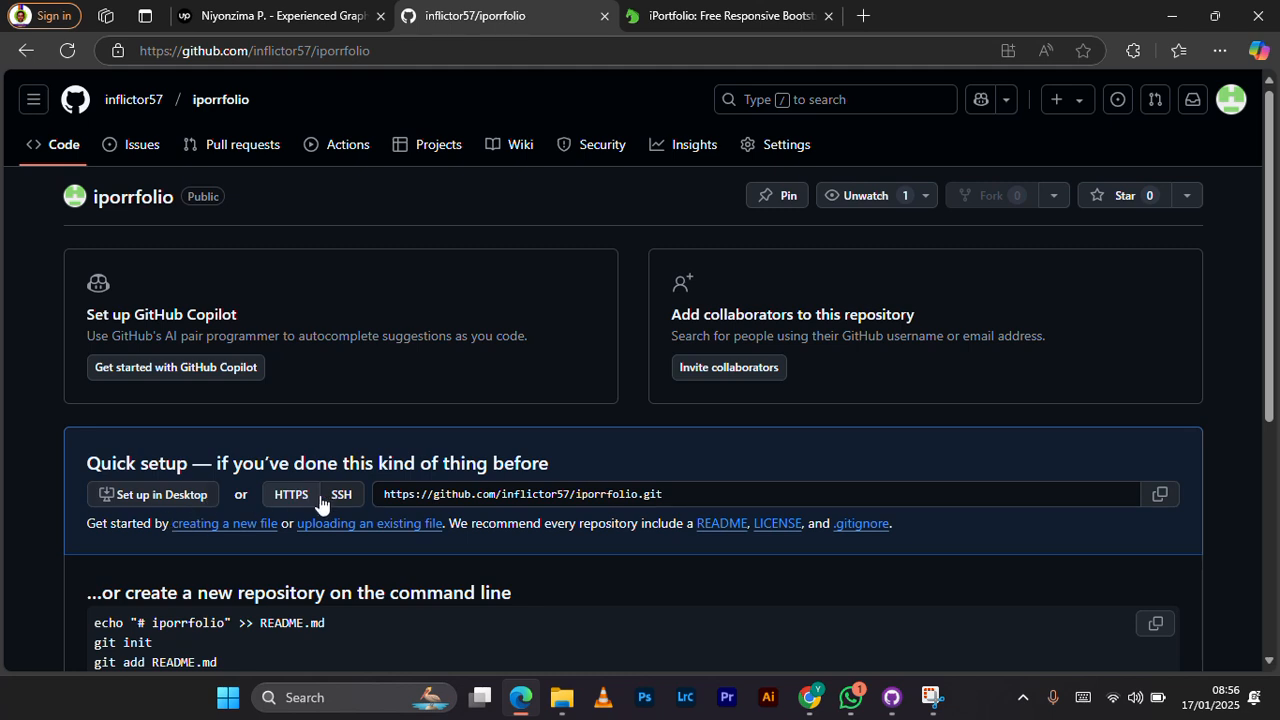
# Step: Open the repository's page for uploading existing files and, in File Explorer, the iPortfolio-1.0.0 folder from Downloads
pyautogui.click(393, 526)
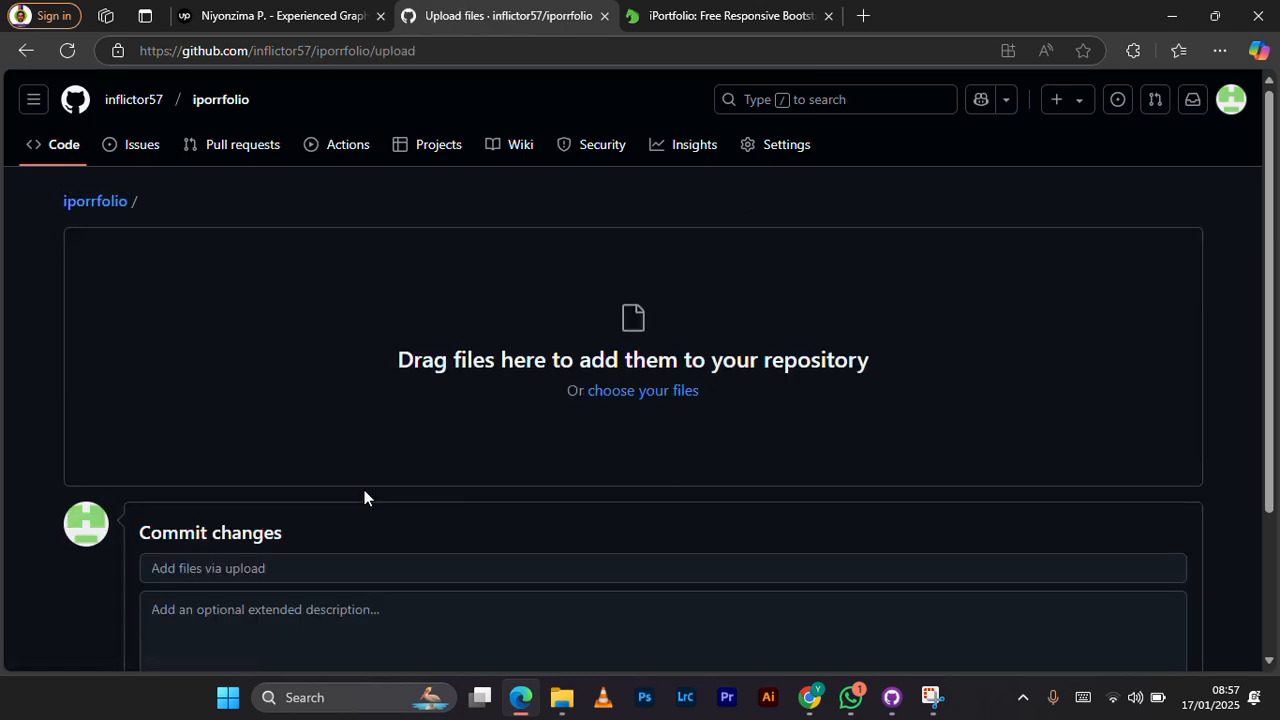
pyautogui.scroll(-1, 331, 495)
pyautogui.click(562, 697)
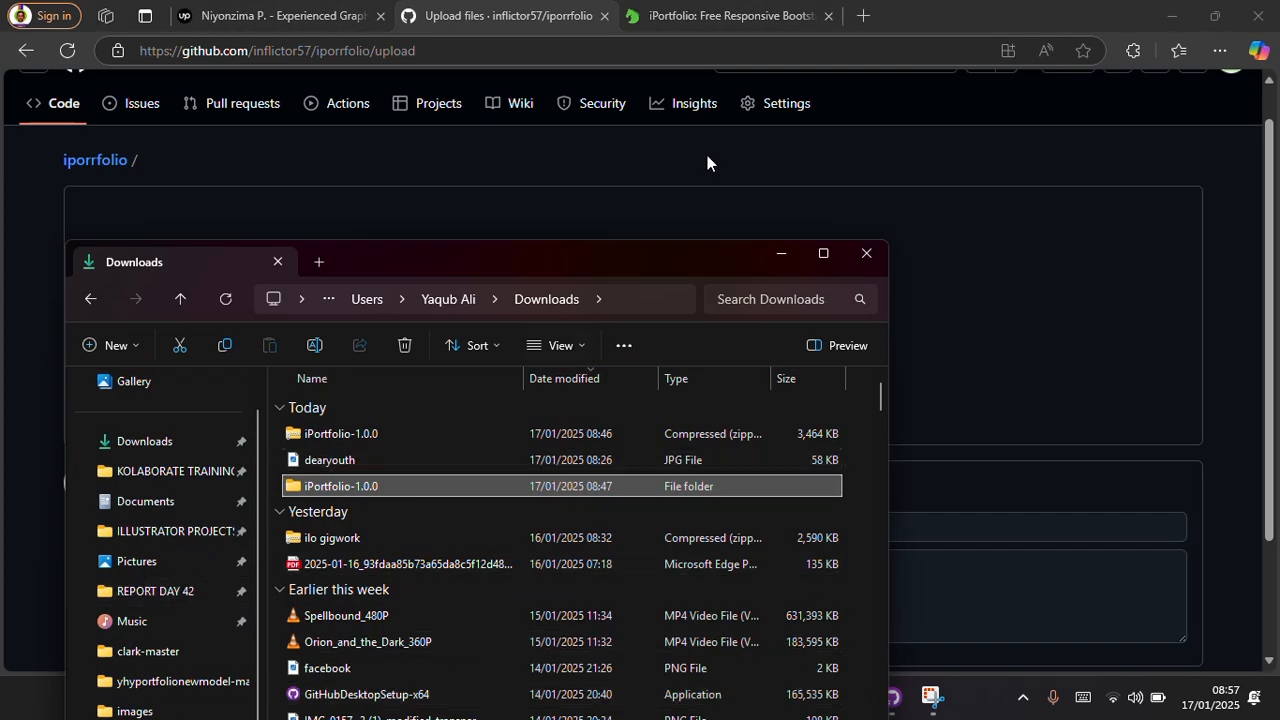
pyautogui.moveTo(596, 263); pyautogui.dragTo(788, 251)
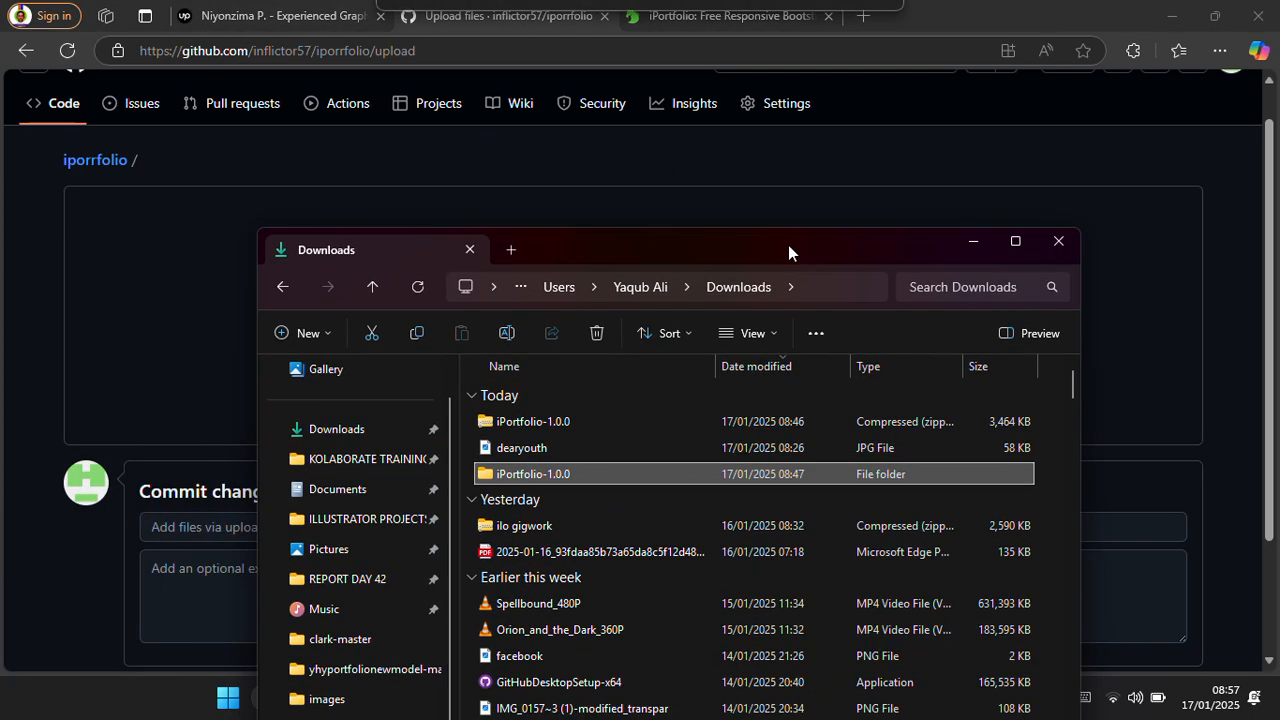
pyautogui.doubleClick(579, 472)
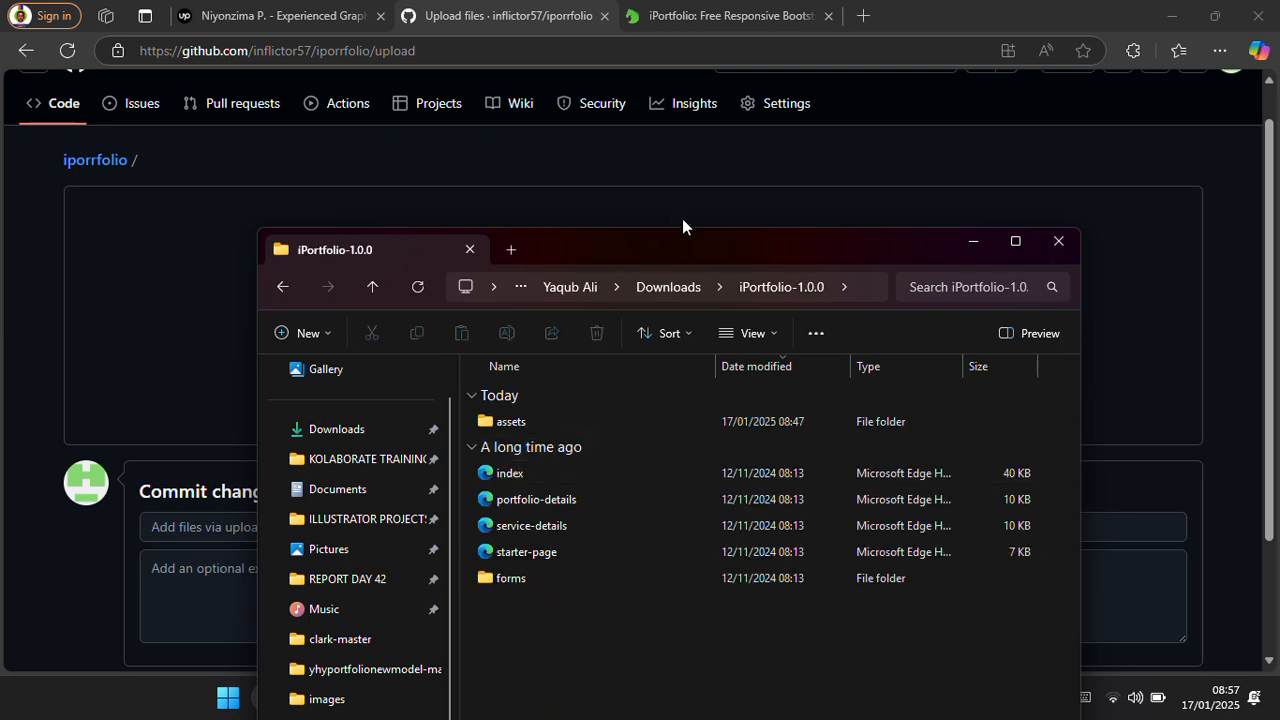
pyautogui.moveTo(675, 244); pyautogui.dragTo(625, 158)
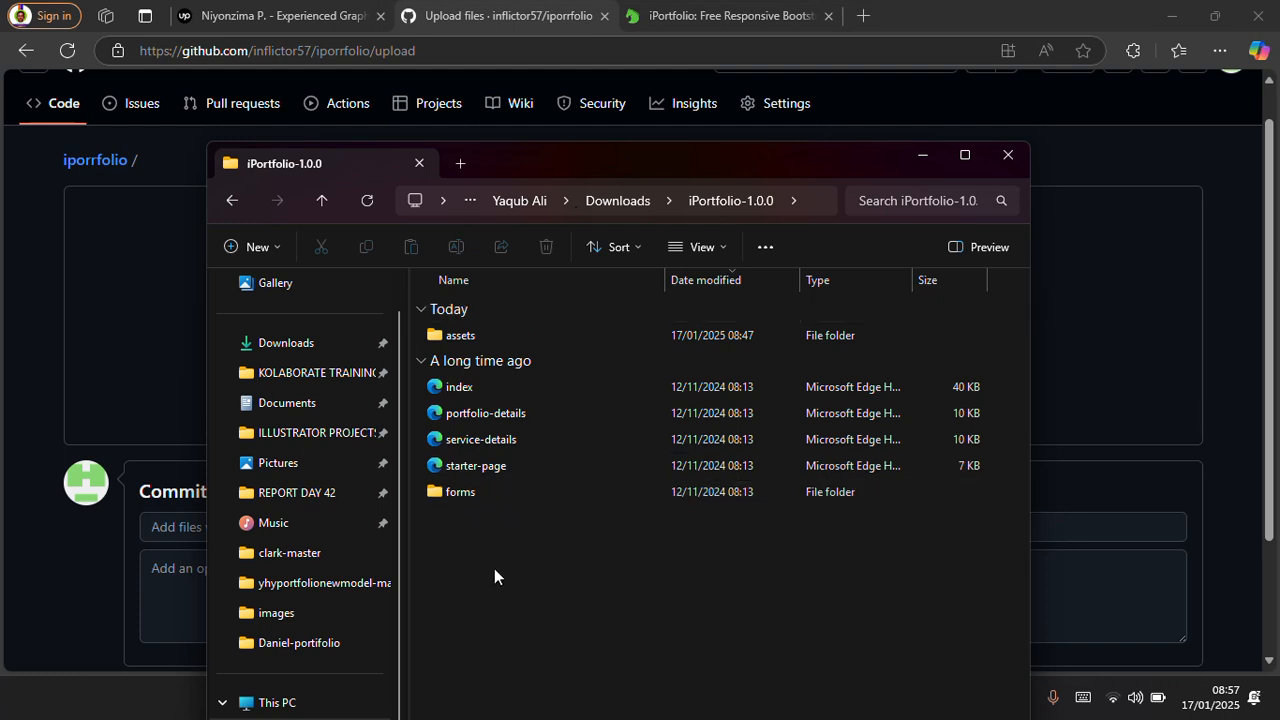
# Step: Try to upload the entire contents of the iPortfolio-1.0.0 folder to the repository's upload area
pyautogui.moveTo(494, 579); pyautogui.dragTo(466, 320)
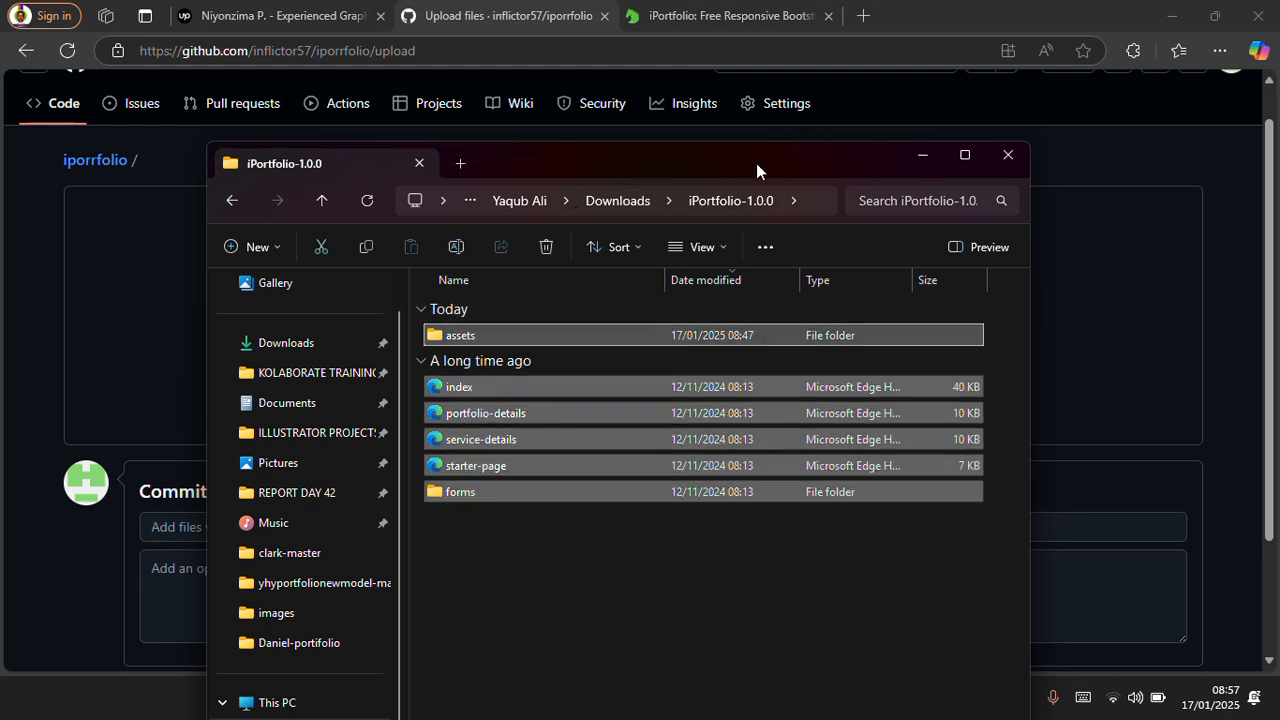
pyautogui.moveTo(756, 163); pyautogui.dragTo(541, 246)
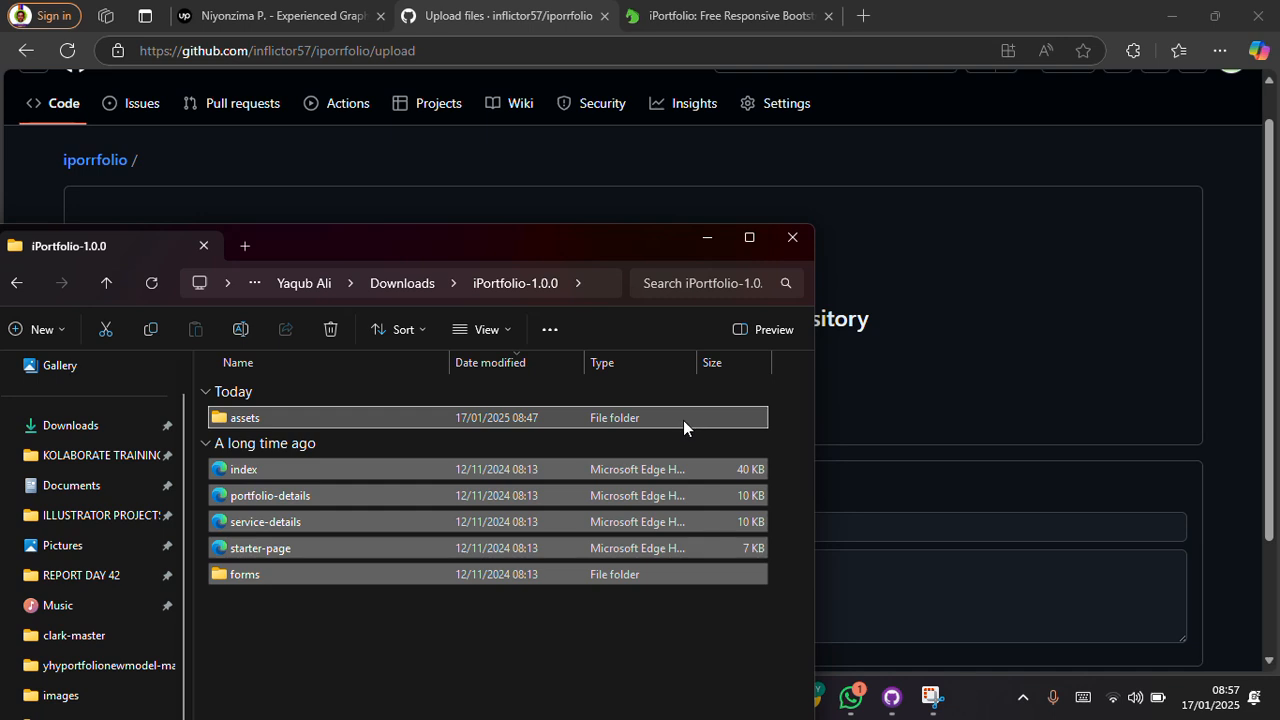
pyautogui.moveTo(683, 420); pyautogui.dragTo(953, 296)
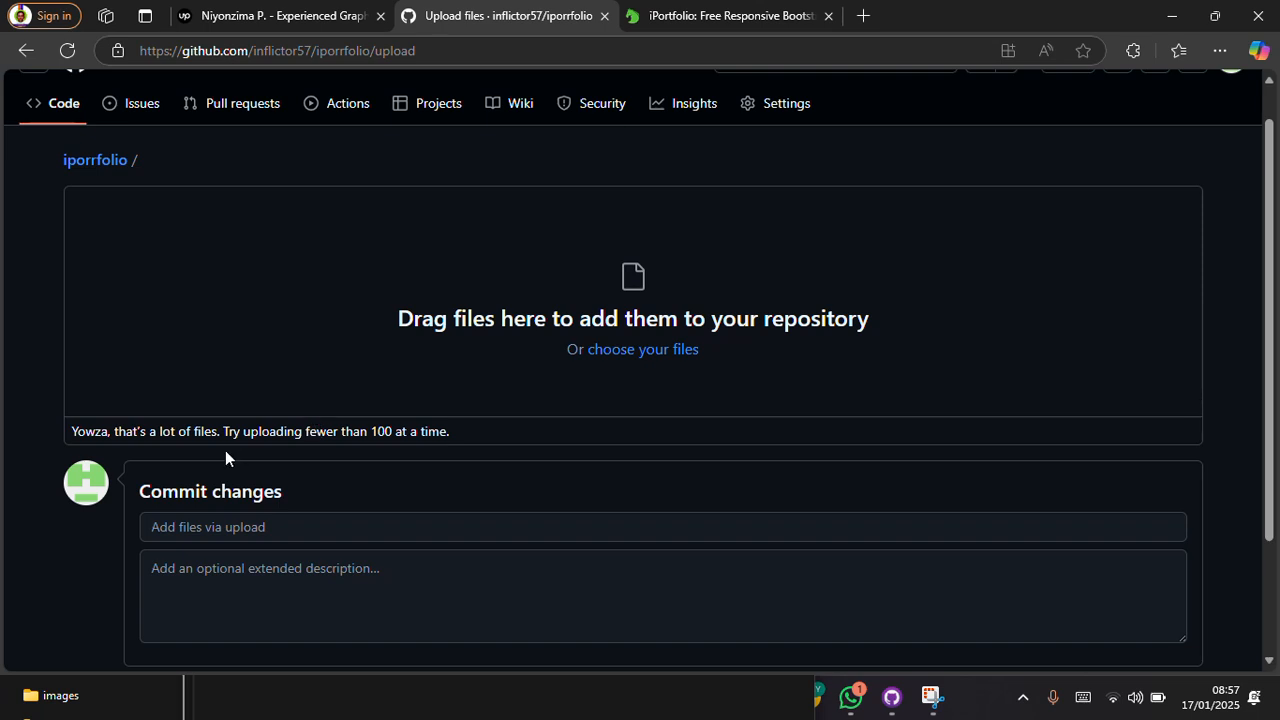
# Step: Read the message below the upload area and minimize the File Explorer window
pyautogui.moveTo(225, 431); pyautogui.dragTo(474, 430)
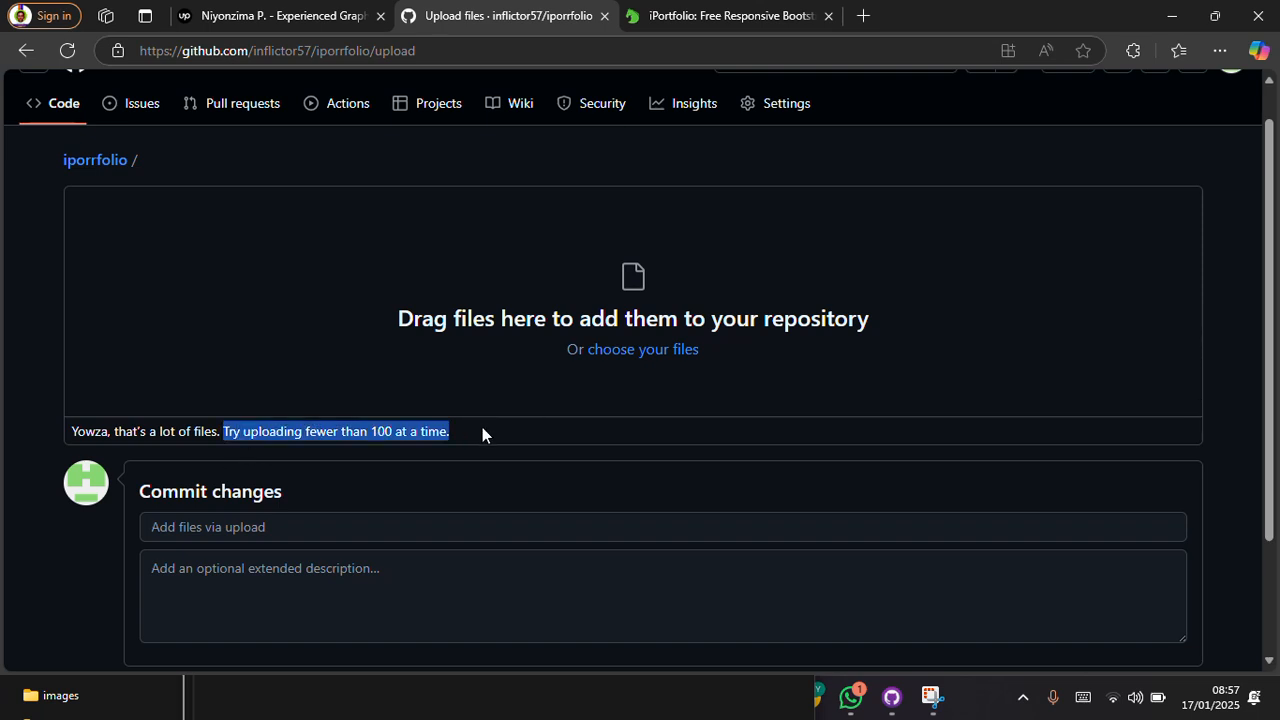
pyautogui.click(828, 342)
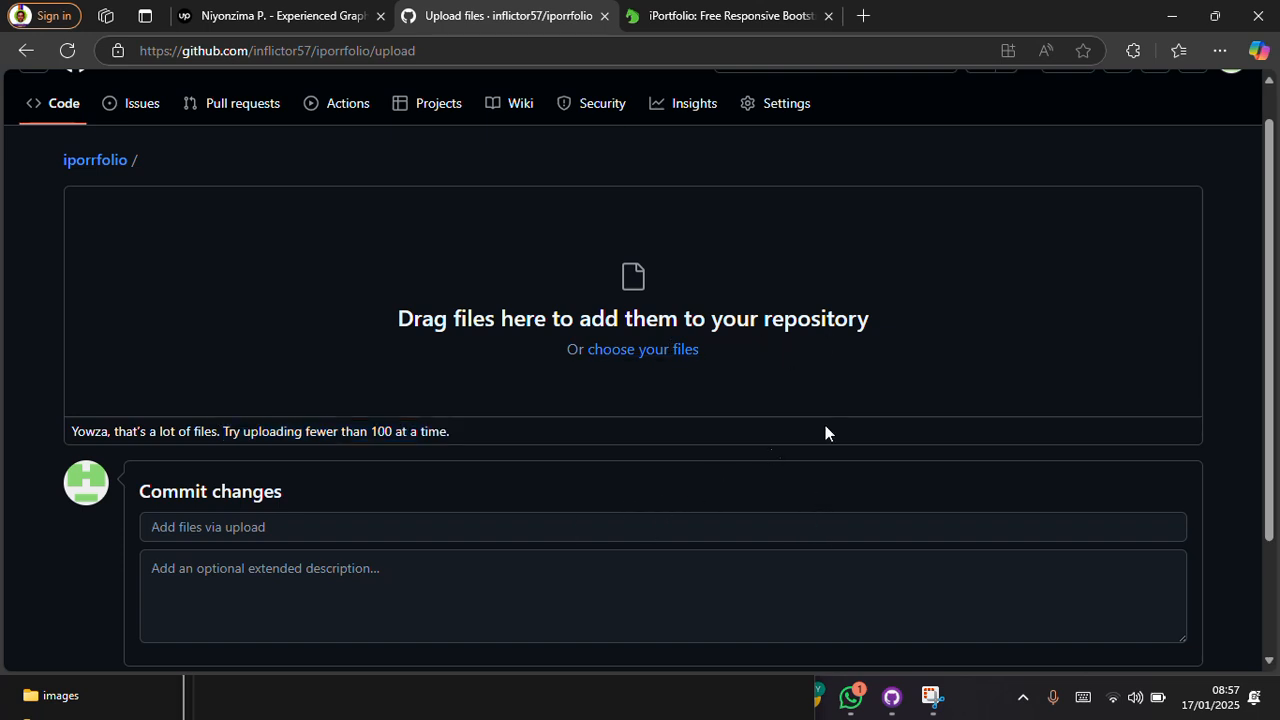
pyautogui.click(706, 710)
pyautogui.click(708, 238)
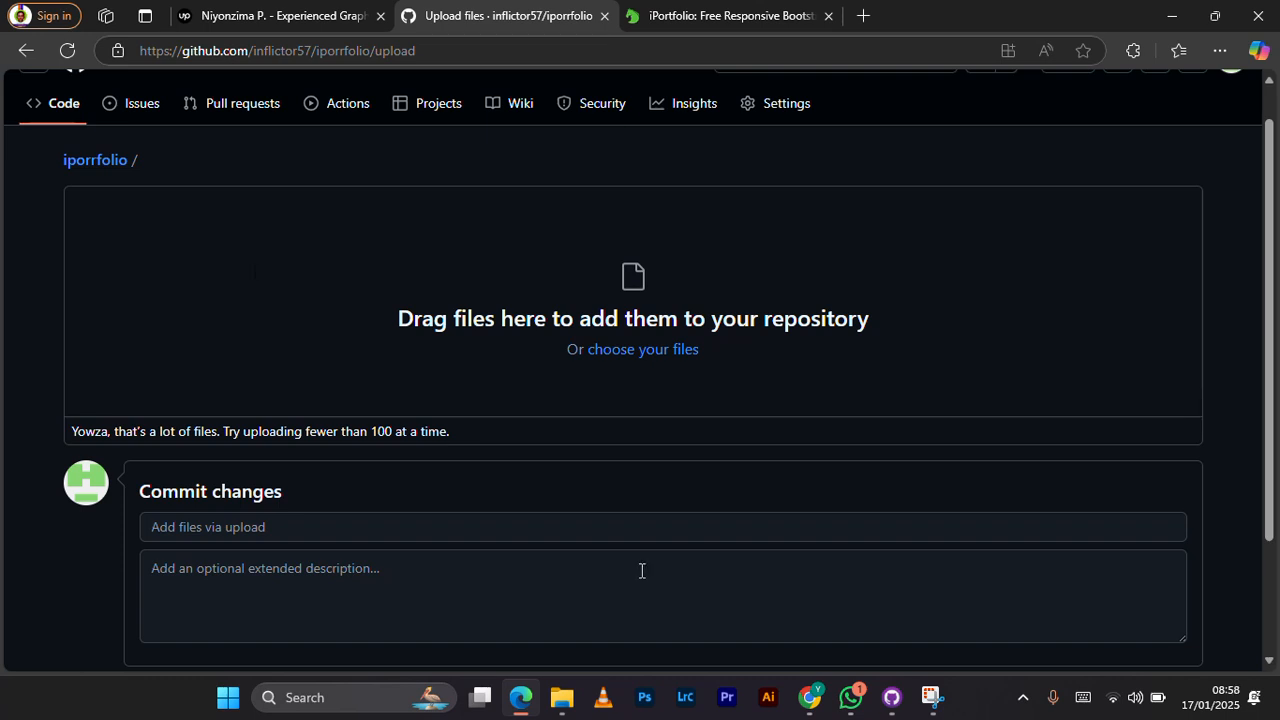
# Step: Switch to GitHub Desktop and clone the iporrfolio repository from GitHub.com to the default local path
pyautogui.moveTo(899, 704)
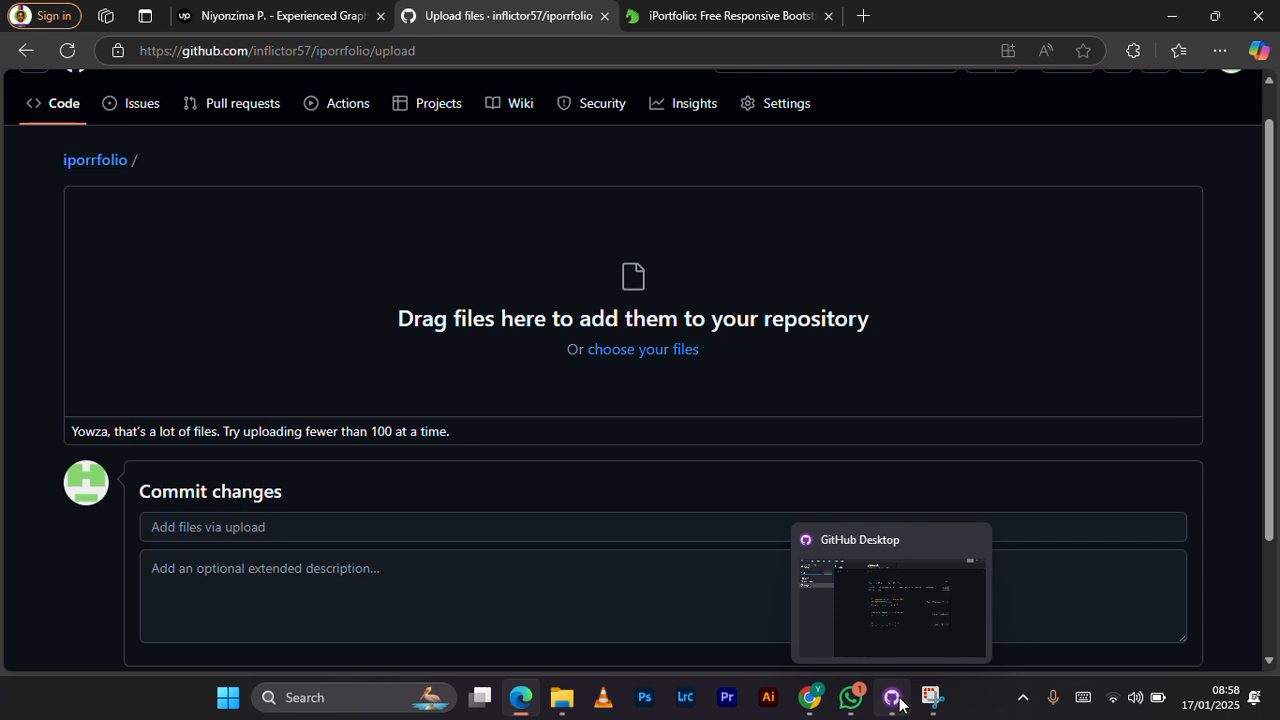
pyautogui.click(893, 698)
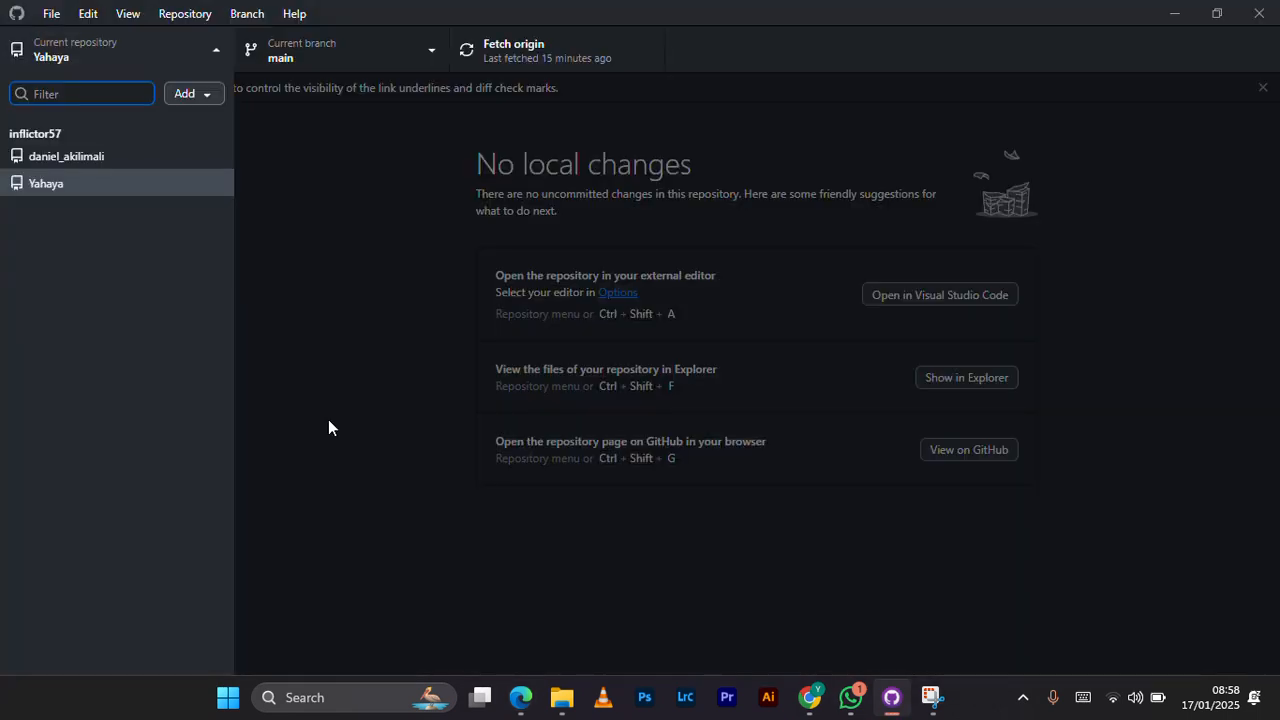
pyautogui.click(195, 96)
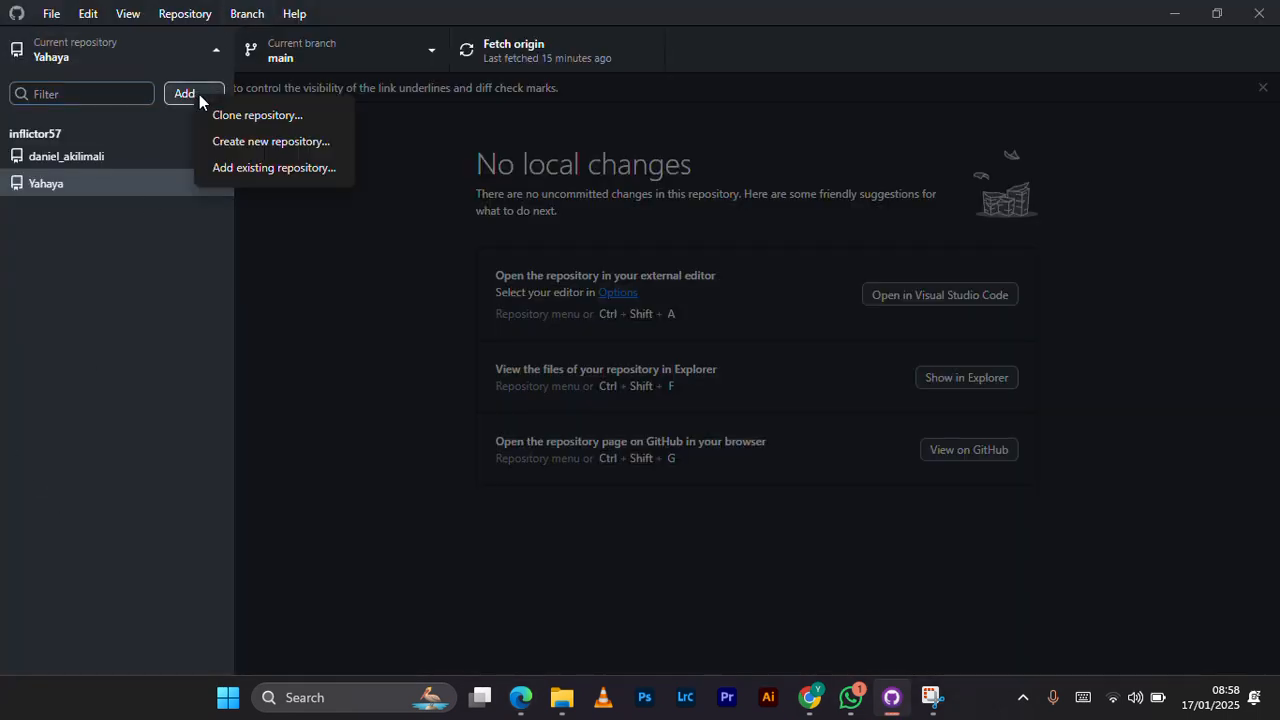
pyautogui.click(269, 114)
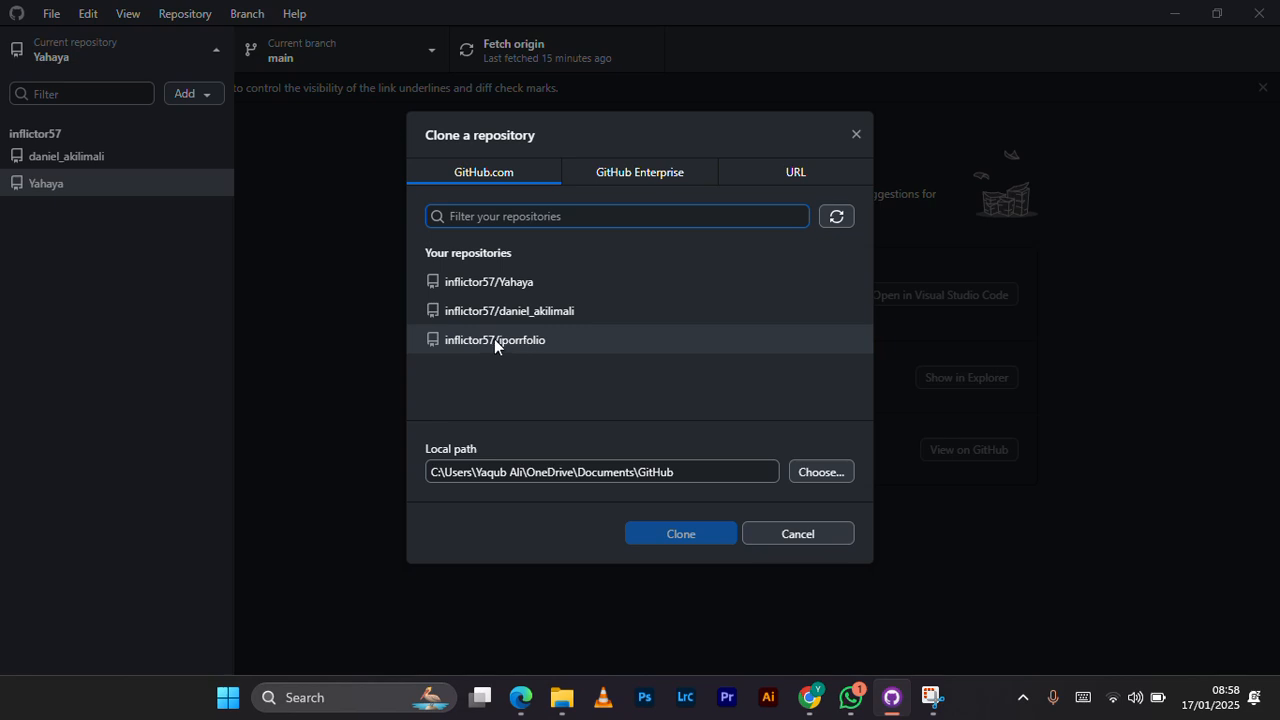
pyautogui.click(550, 340)
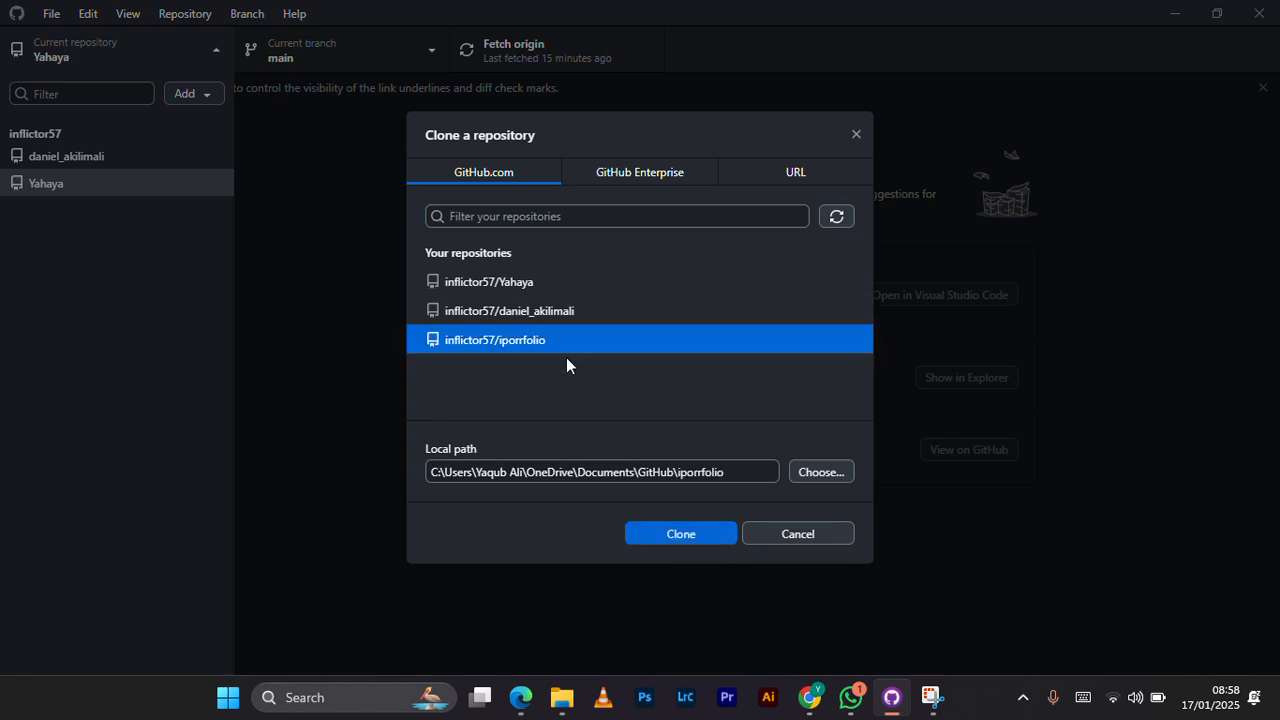
pyautogui.click(681, 533)
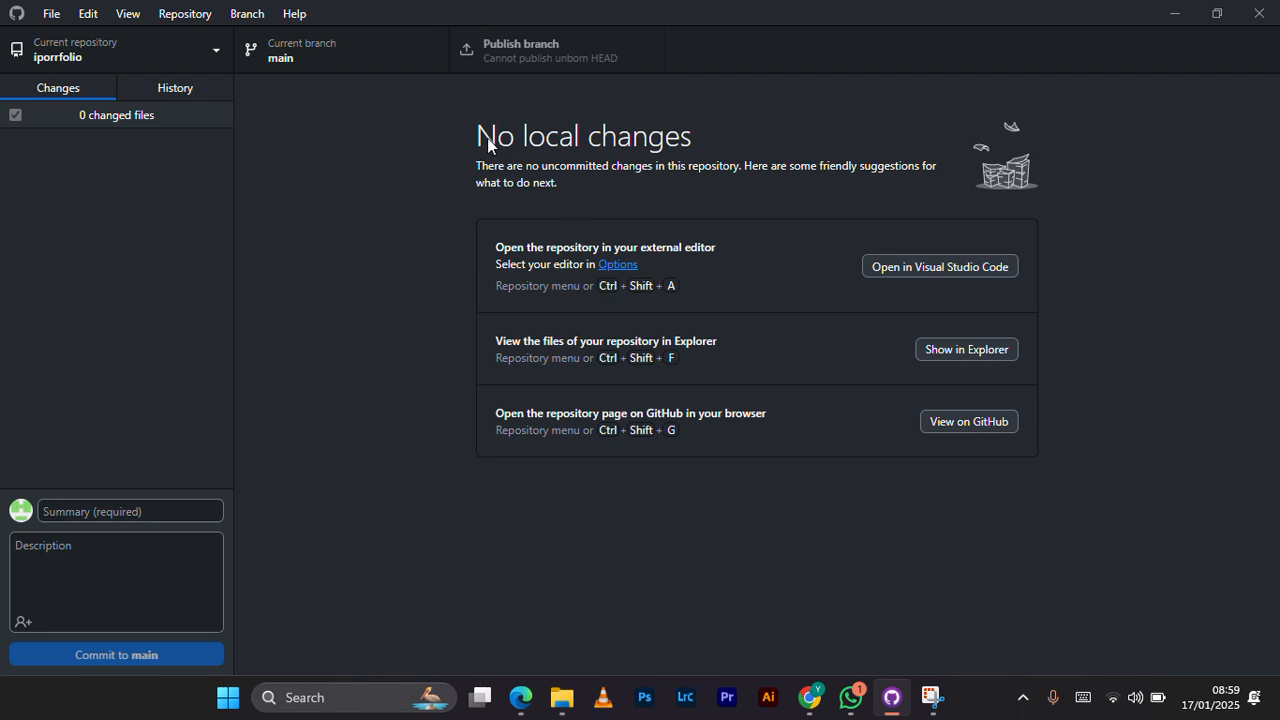
# Step: Show the cloned iporrfolio repository's local folder in File Explorer
pyautogui.click(939, 350)
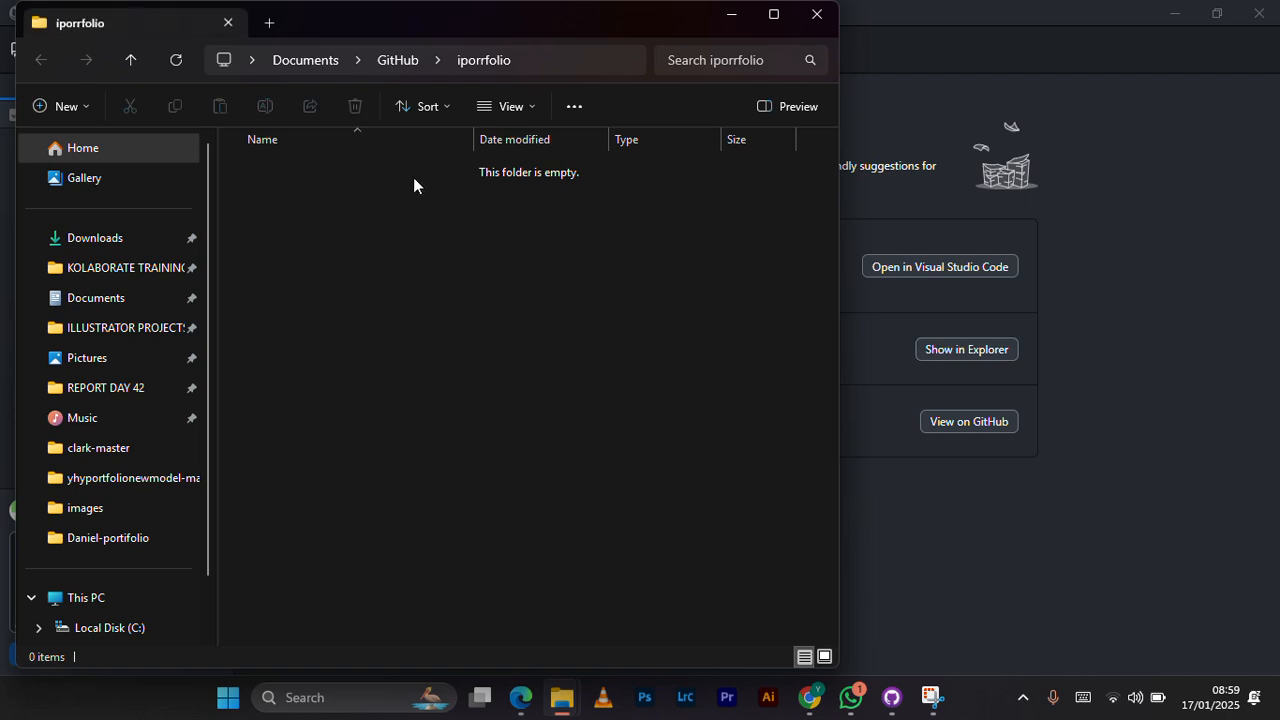
pyautogui.moveTo(382, 23); pyautogui.dragTo(320, 83)
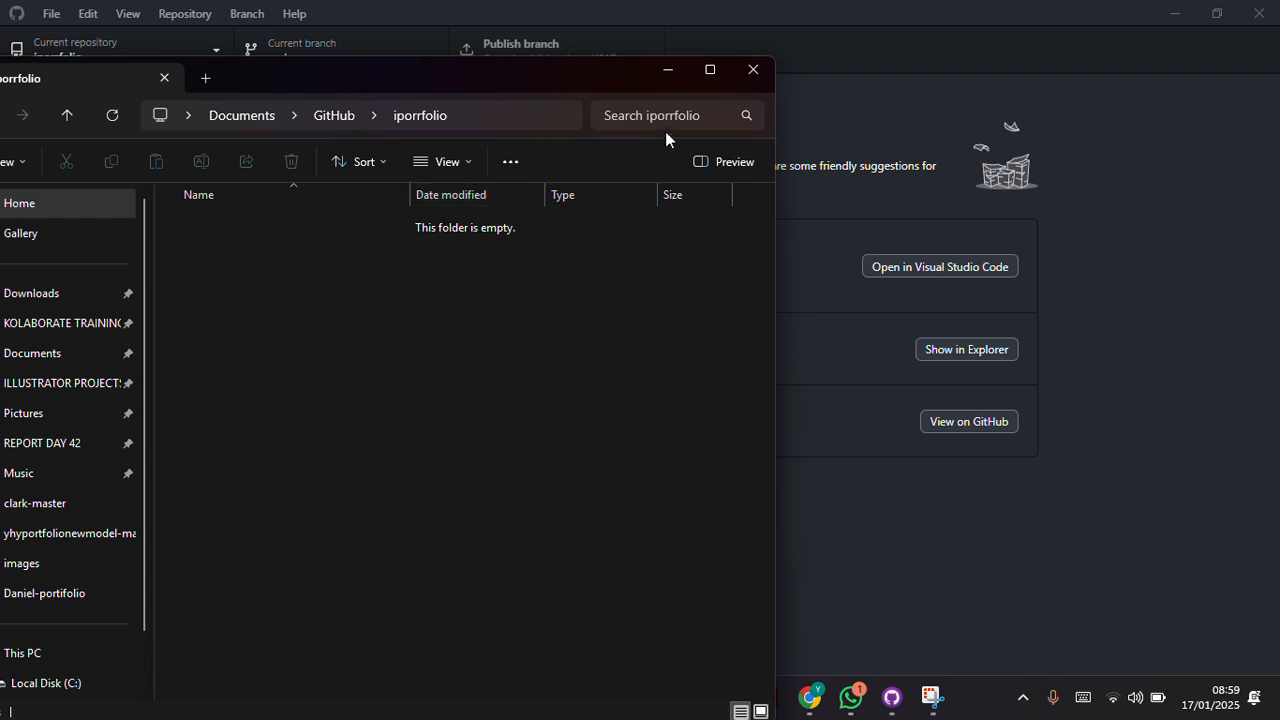
pyautogui.click(679, 82)
pyautogui.moveTo(580, 692)
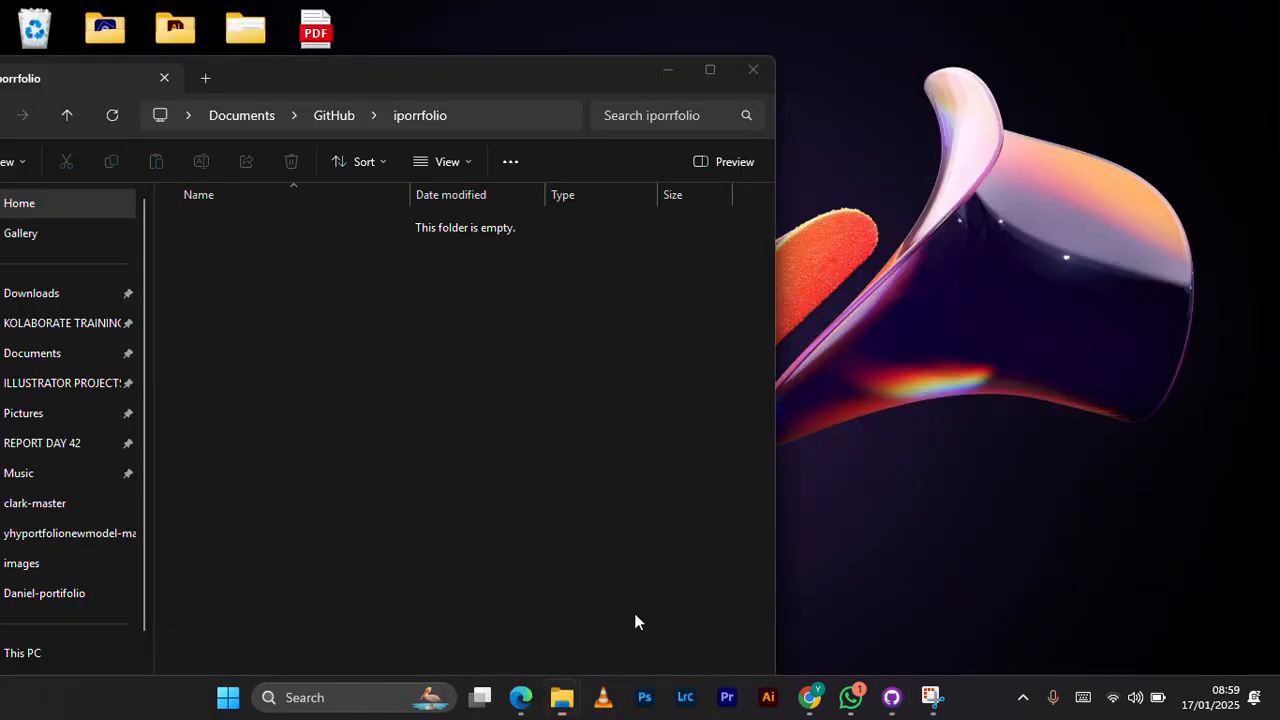
pyautogui.click(634, 613)
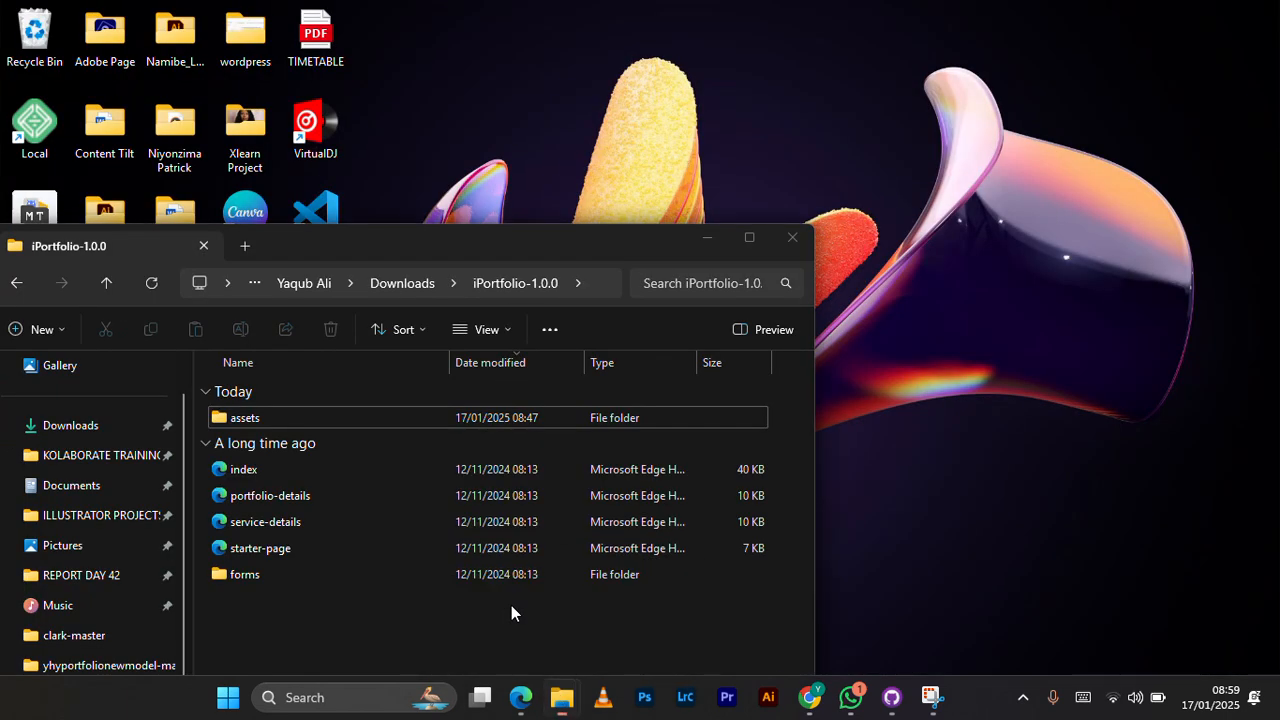
# Step: Move all files and folders from iPortfolio-1.0.0 into the cloned iporrfolio folder and minimize both File Explorer windows
pyautogui.click(511, 605)
pyautogui.moveTo(285, 611); pyautogui.dragTo(300, 417)
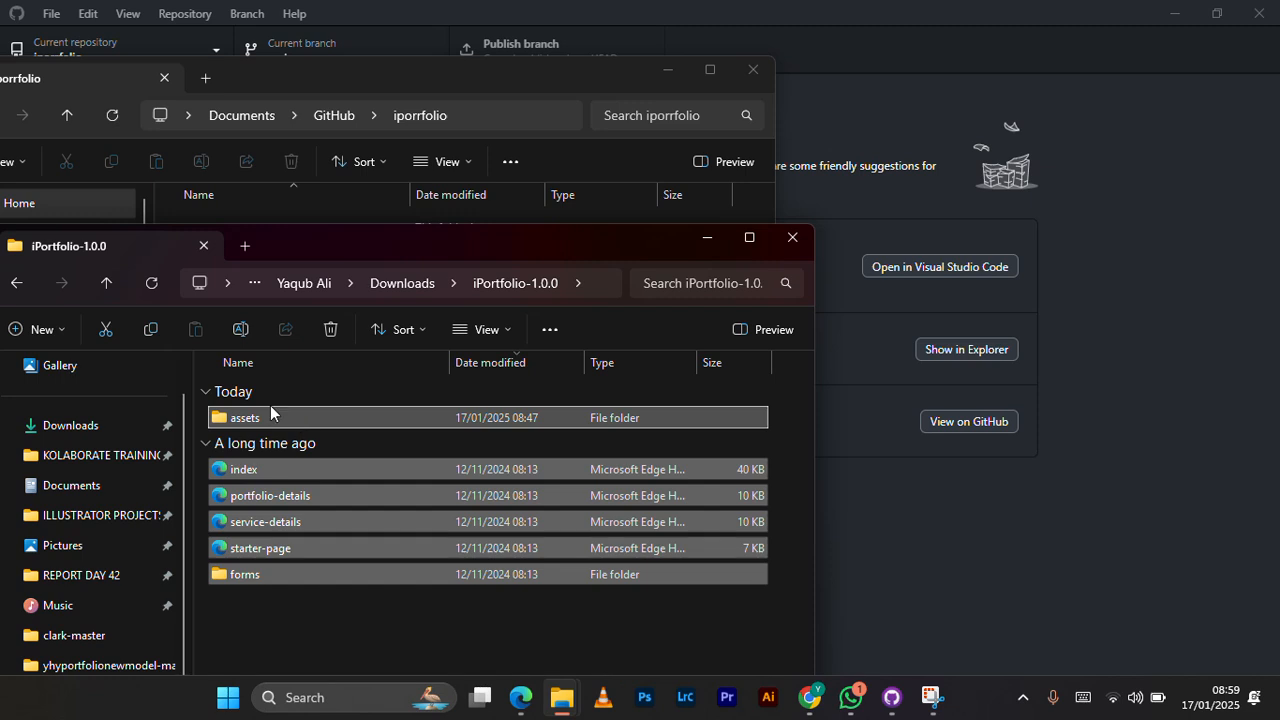
pyautogui.click(100, 332)
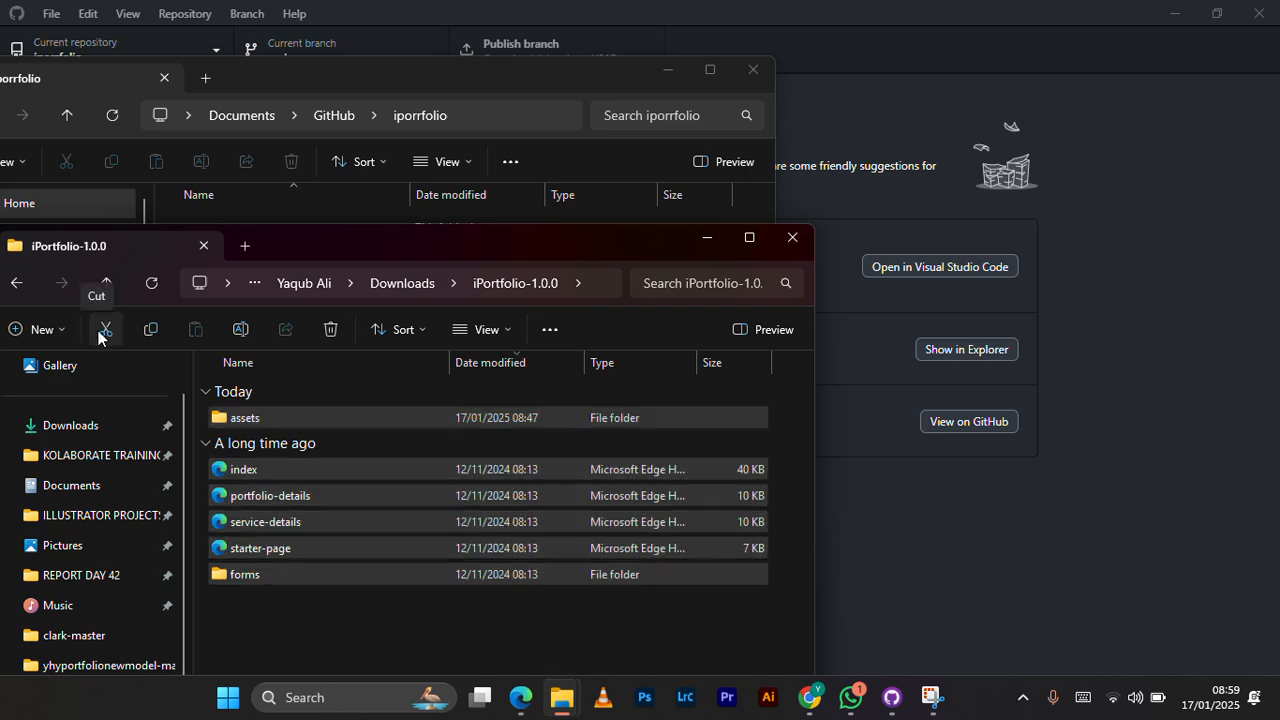
pyautogui.moveTo(561, 697)
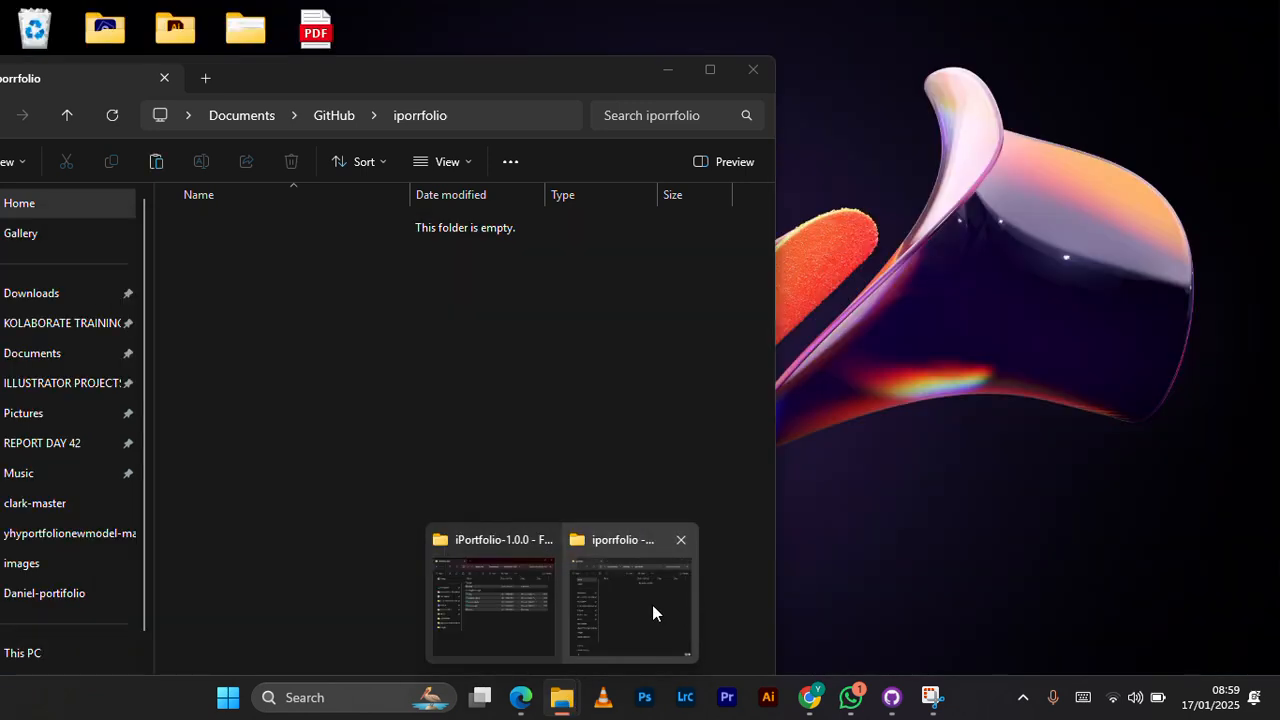
pyautogui.click(652, 608)
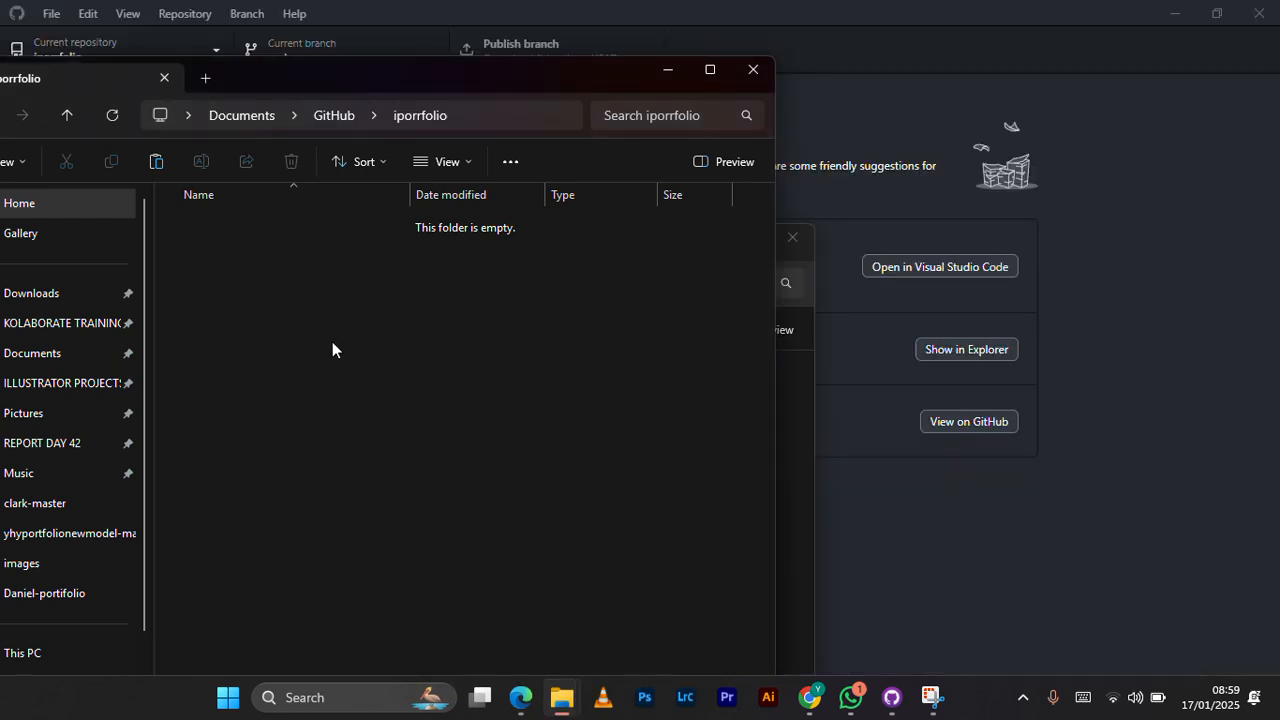
pyautogui.click(156, 161)
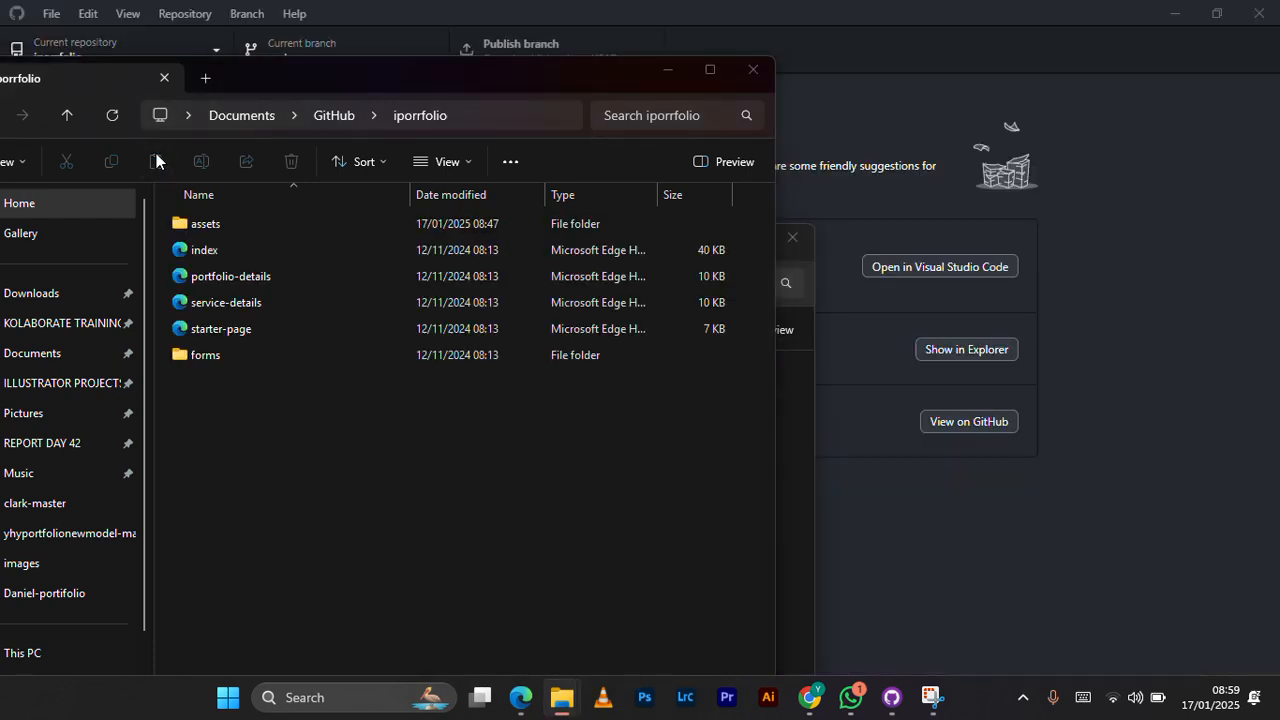
pyautogui.click(212, 520)
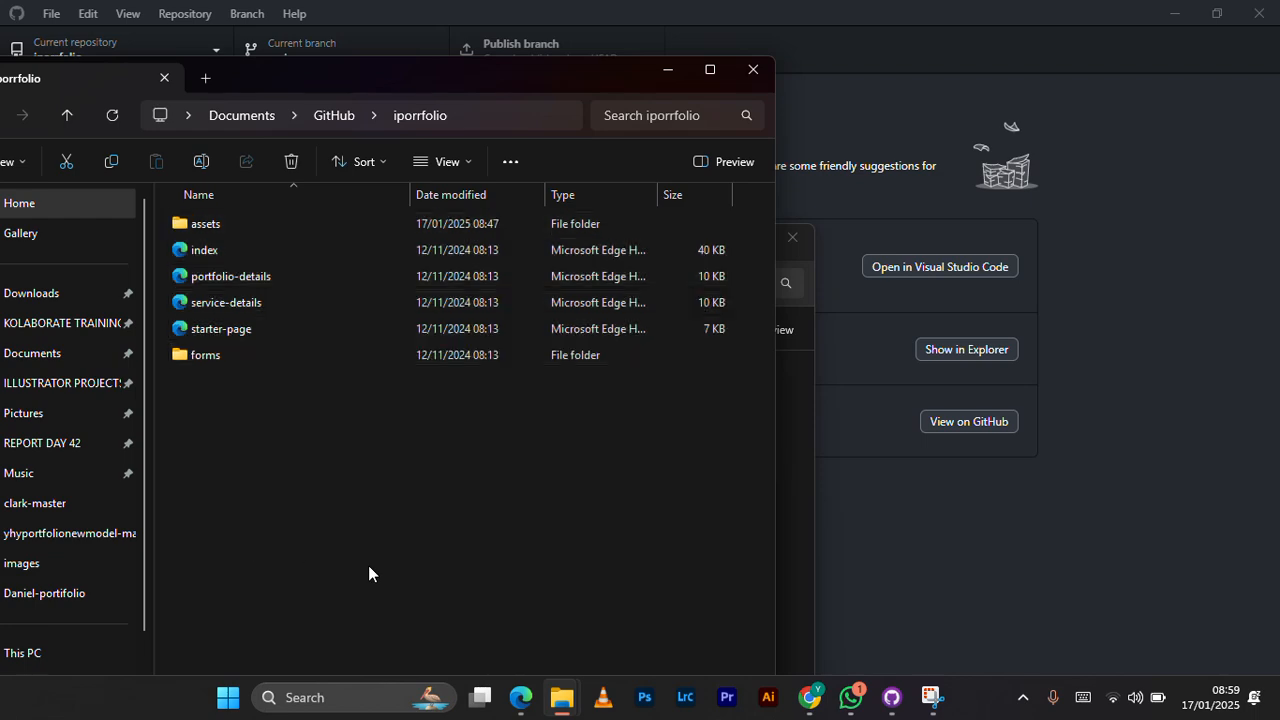
pyautogui.click(671, 69)
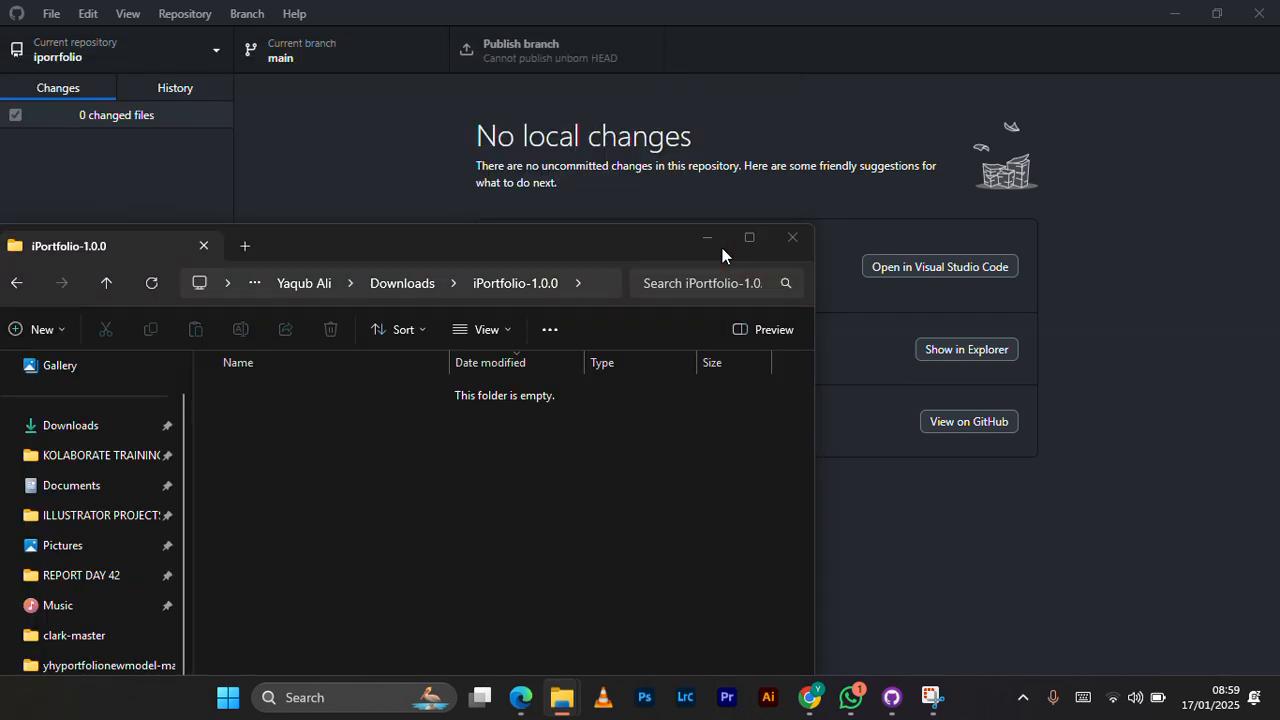
pyautogui.click(722, 248)
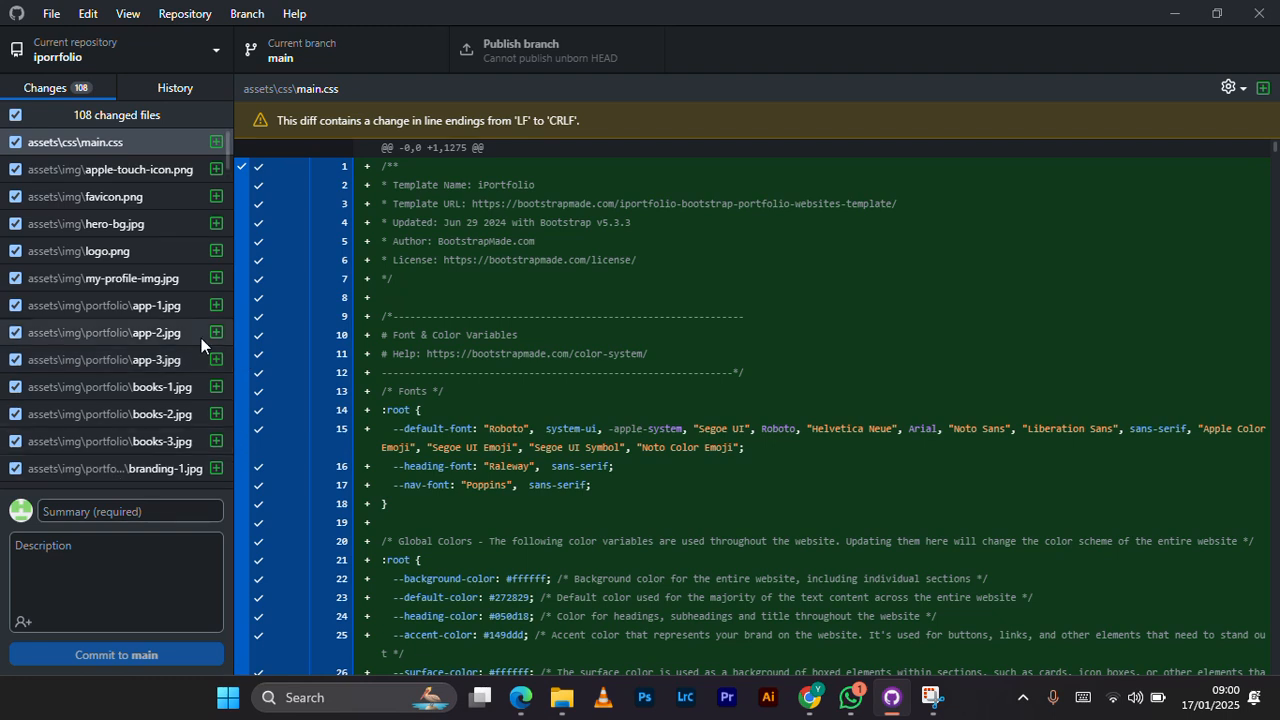
# Step: Commit all changed files to main with the summary "update" and publish the branch to GitHub
pyautogui.click(128, 516)
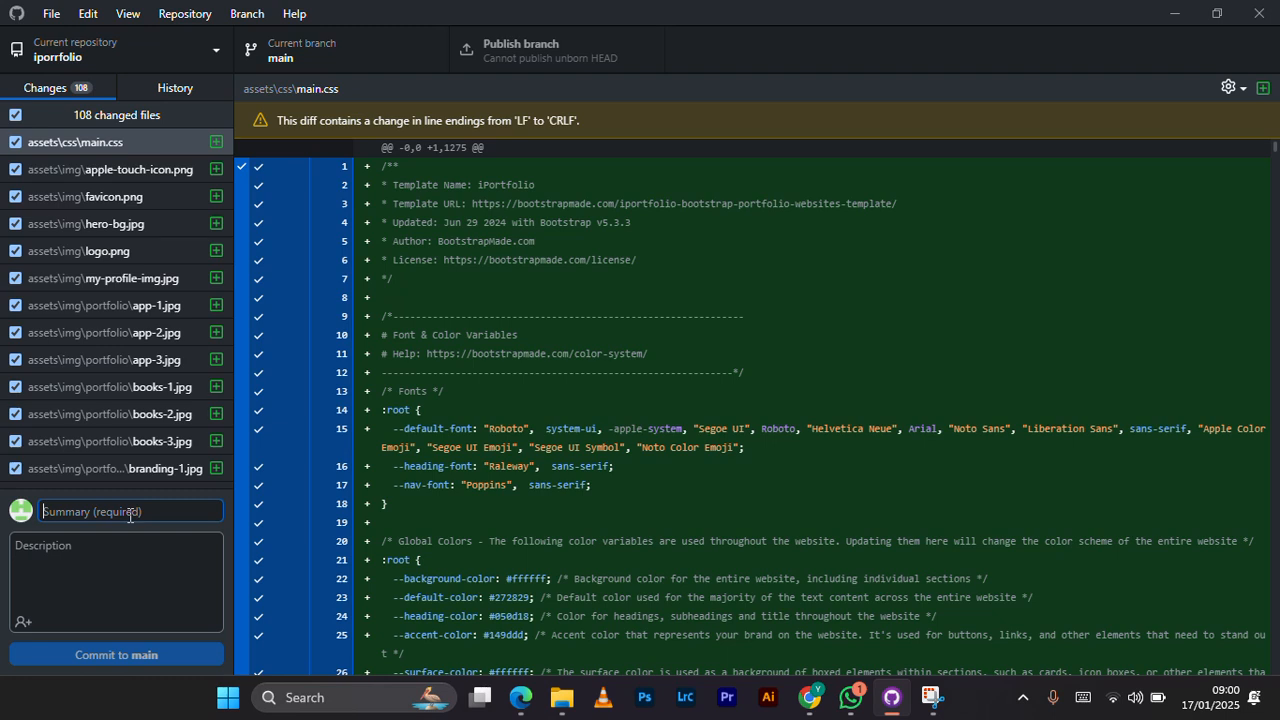
pyautogui.write('update')
pyautogui.click(129, 654)
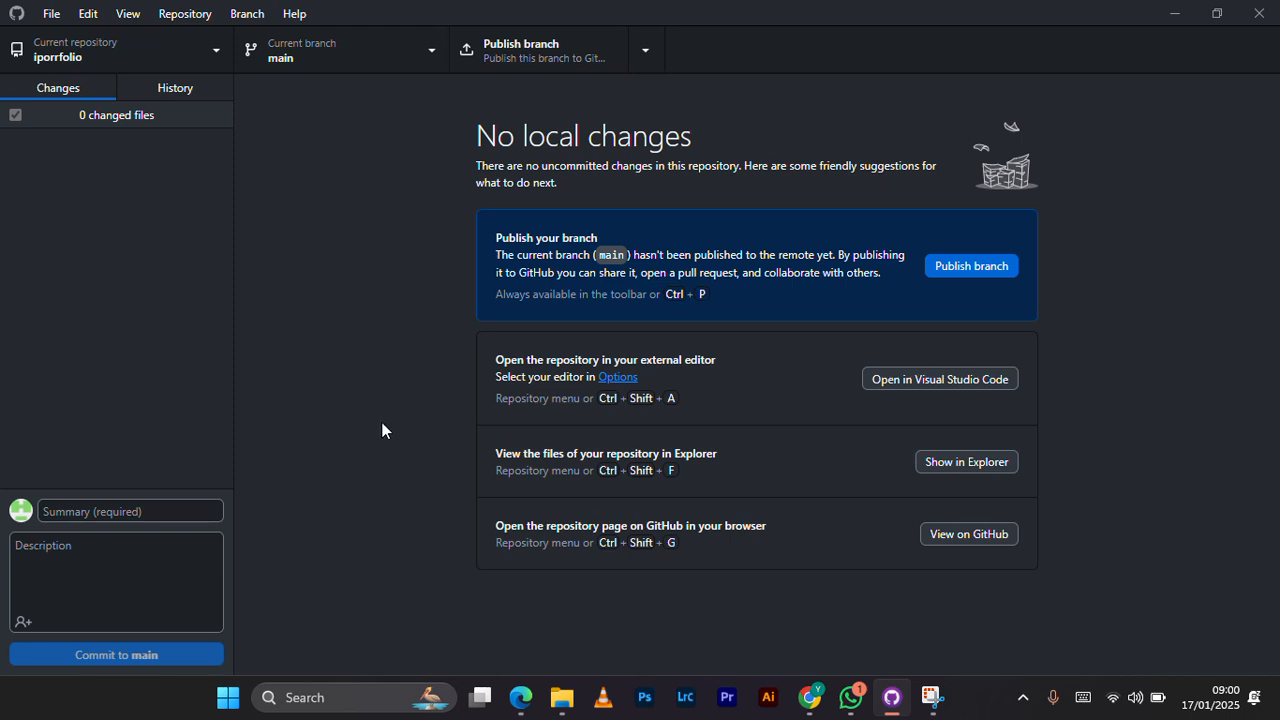
pyautogui.click(947, 275)
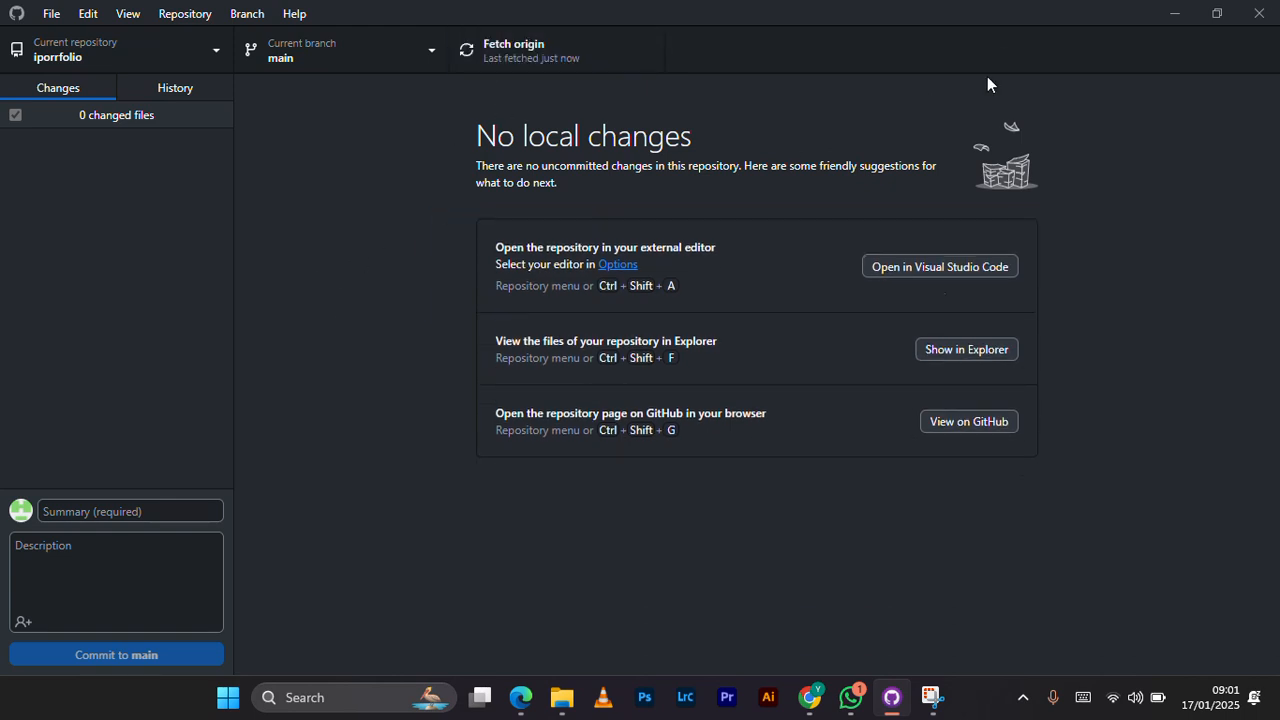
# Step: Switch to Edge, return to the iporrfolio repository's main page, reload it and review the uploaded files
pyautogui.click(518, 700)
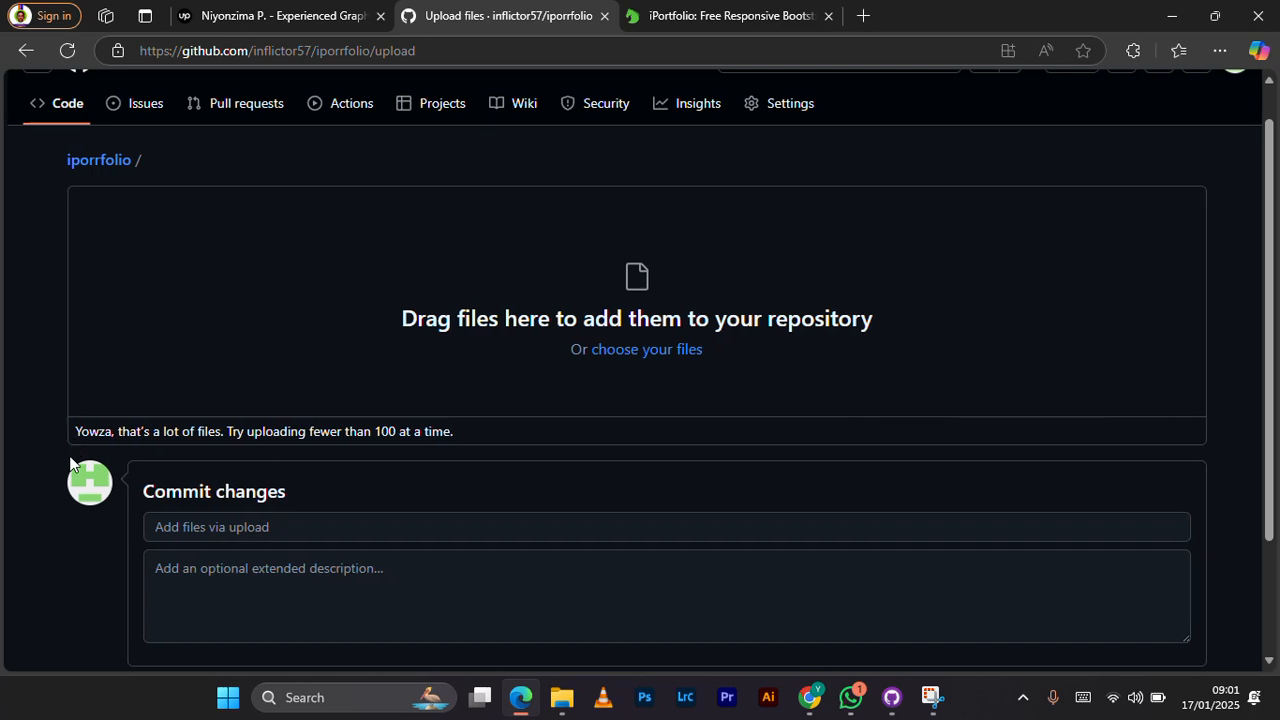
pyautogui.hotkey('alt', 'Left')
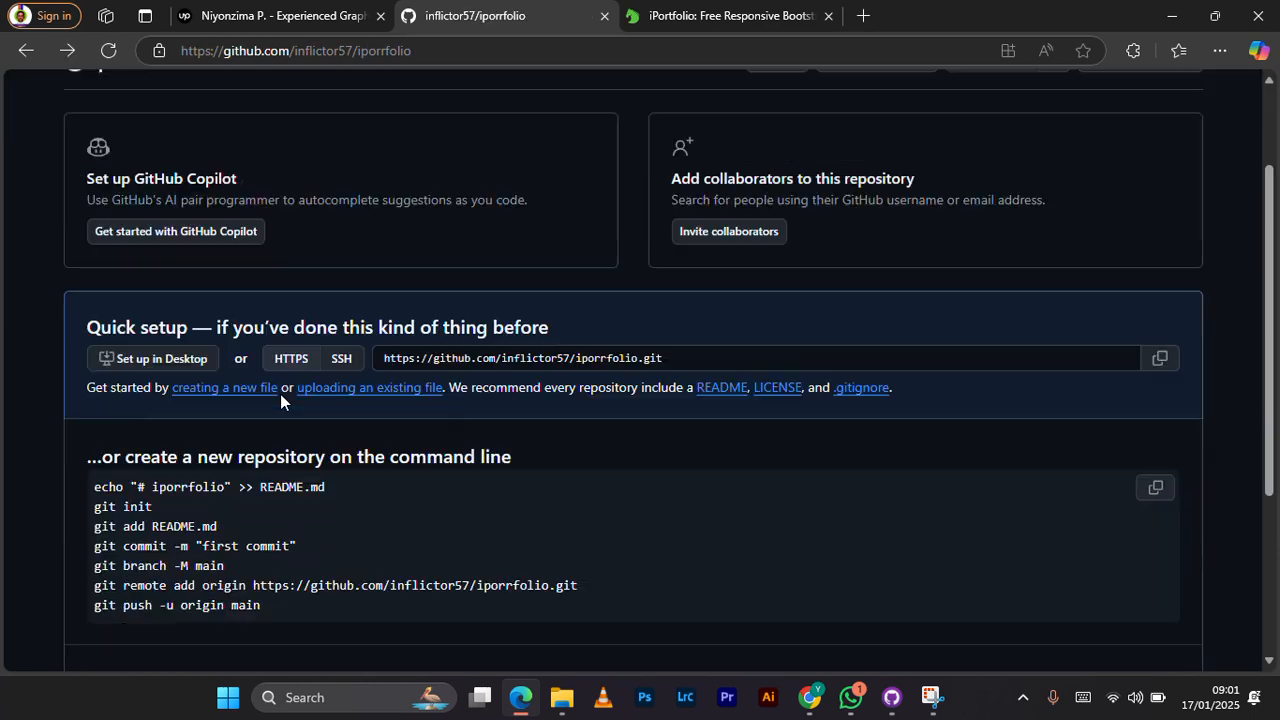
pyautogui.click(107, 51)
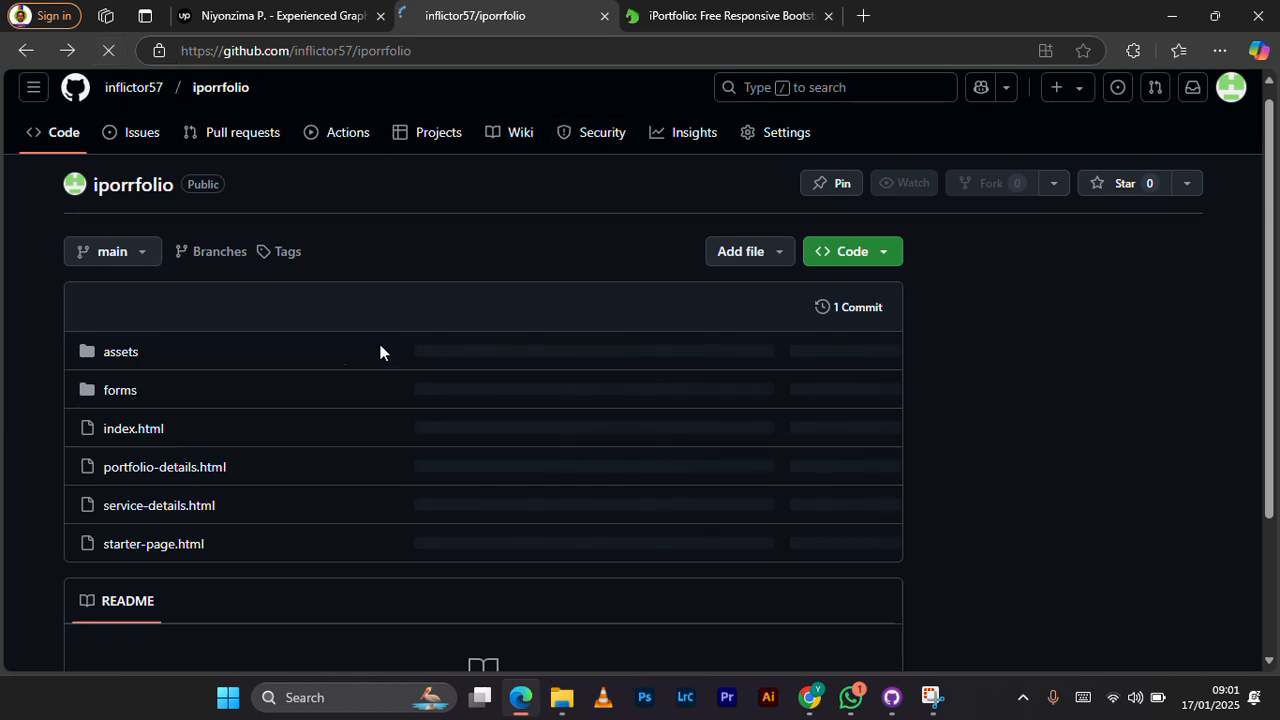
pyautogui.scroll(-2, 378, 357)
pyautogui.scroll(1, 6, 437)
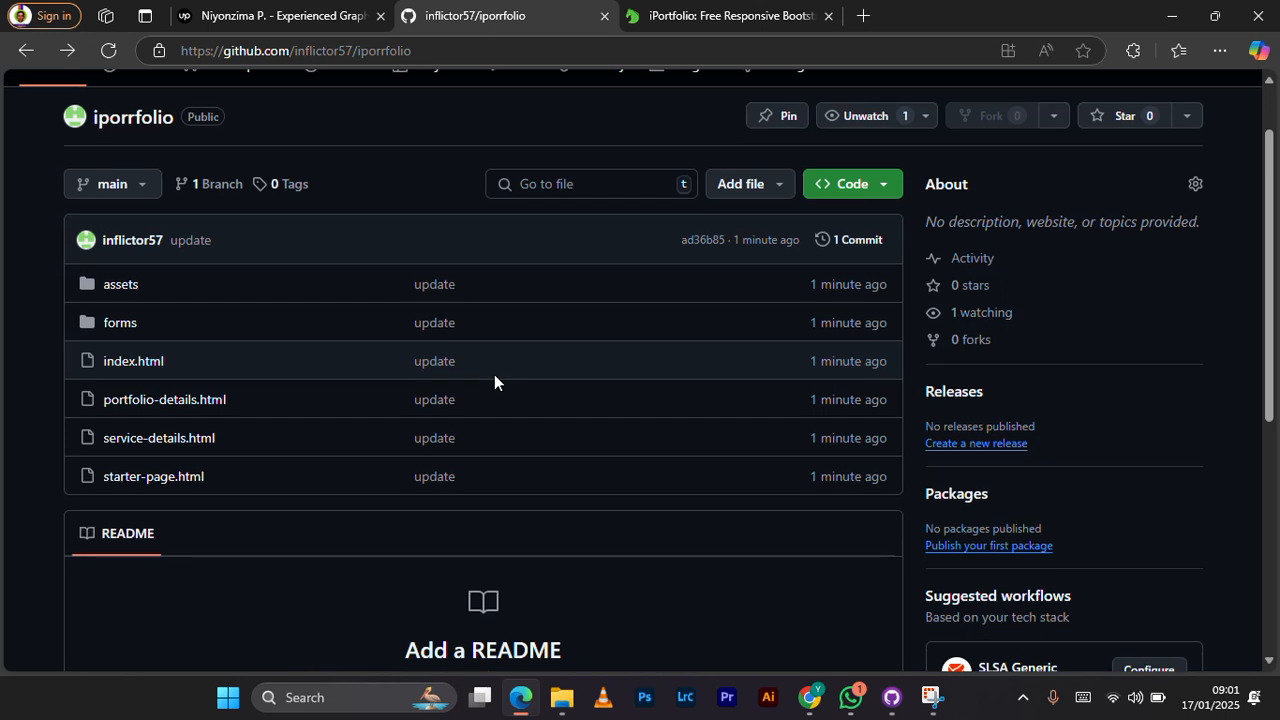
# Step: Open the GitHub Pages section of the iporrfolio repository's settings
pyautogui.scroll(1, 494, 382)
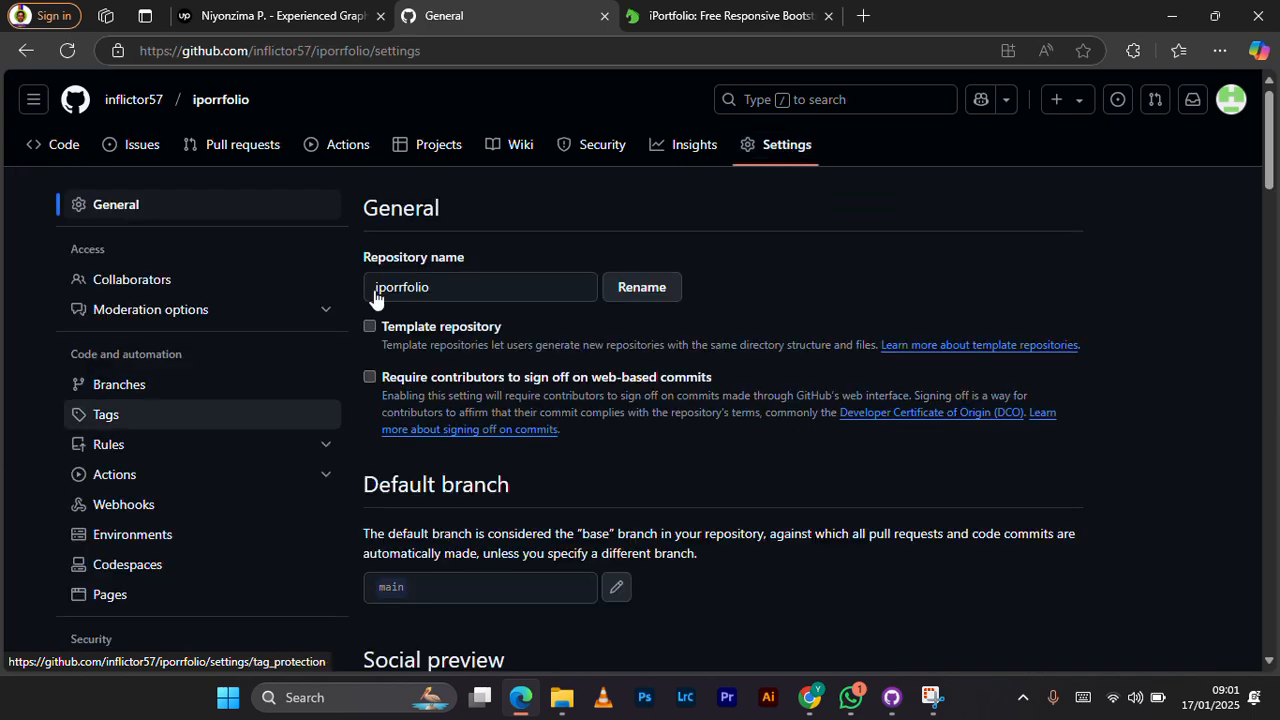
pyautogui.scroll(-2, 446, 330)
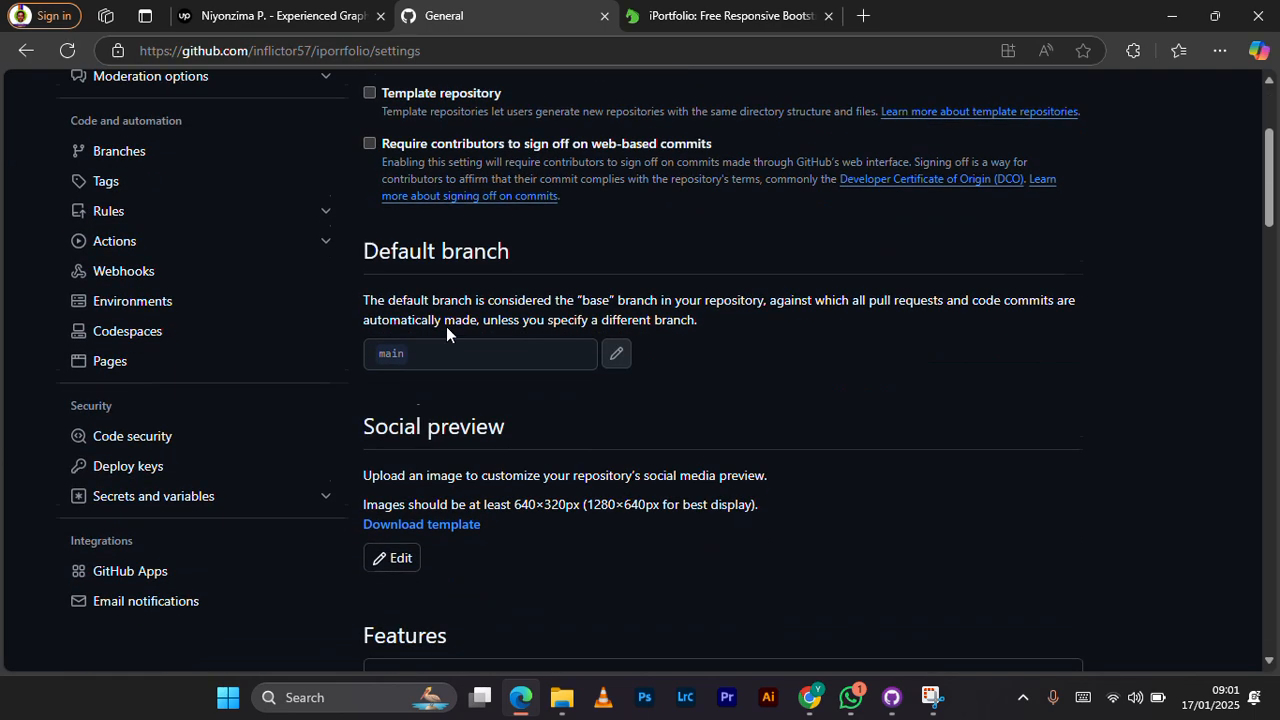
pyautogui.scroll(1, 446, 330)
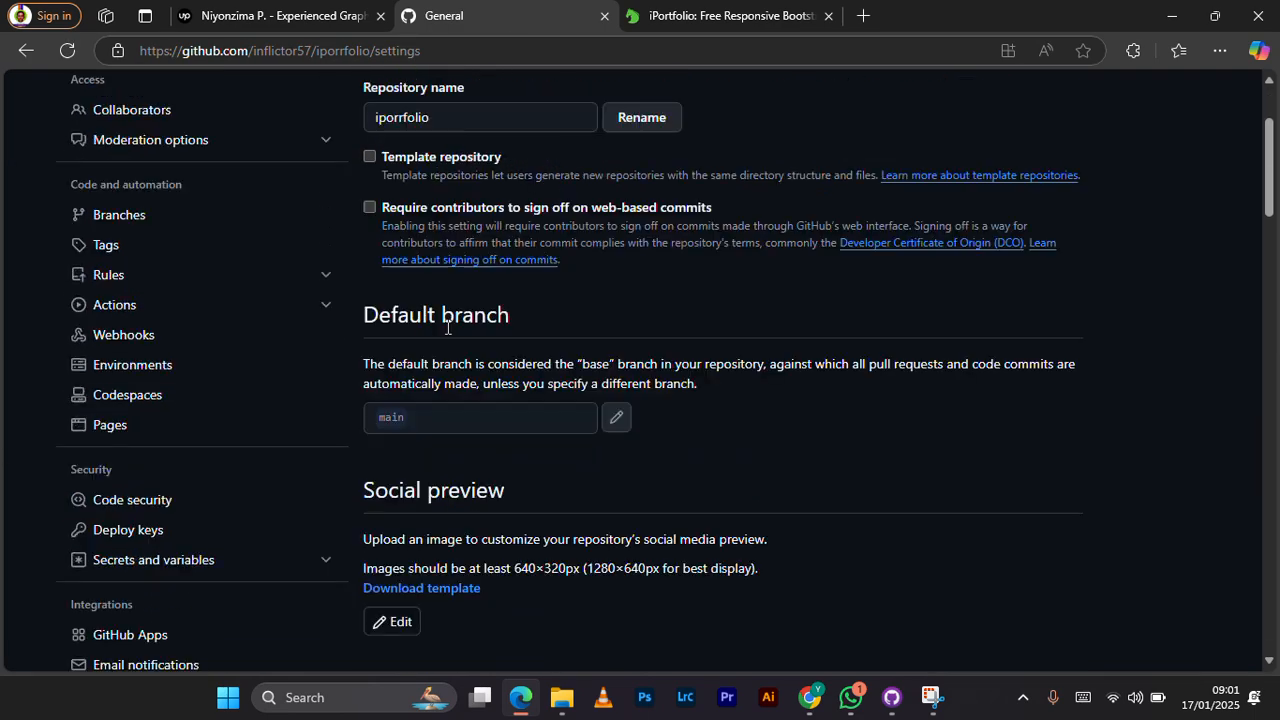
pyautogui.click(116, 428)
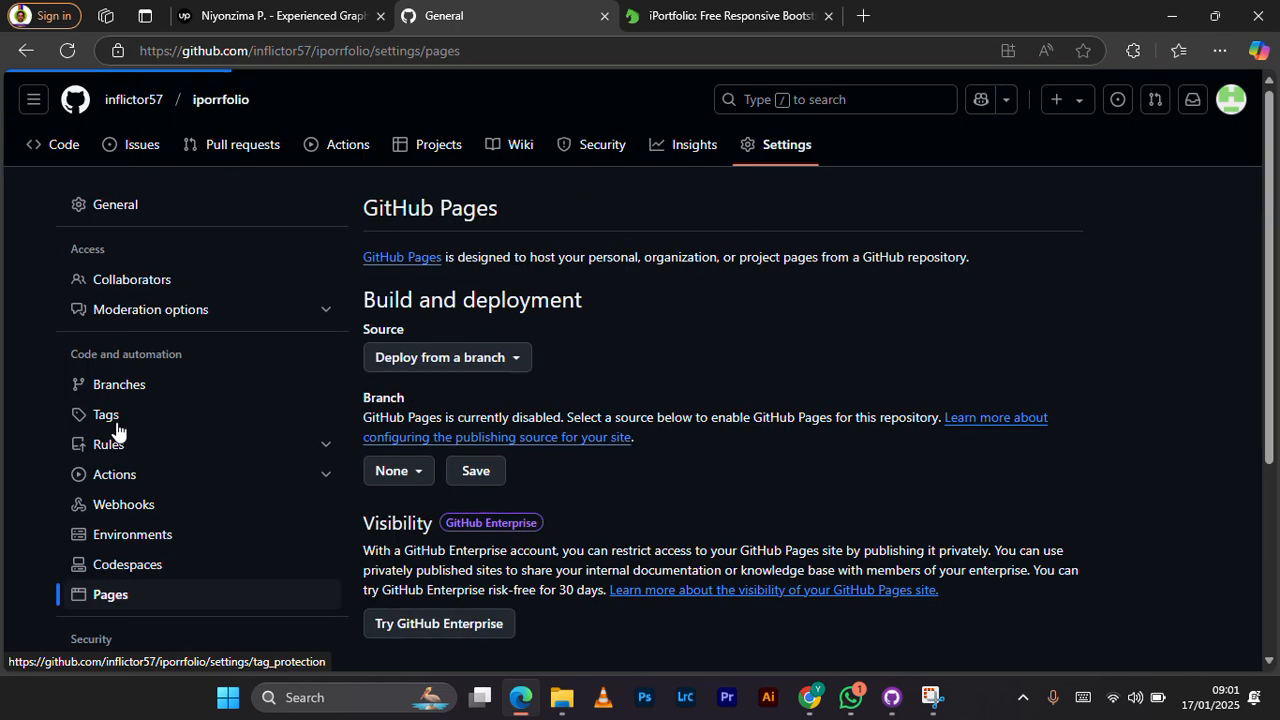
pyautogui.scroll(-5, 694, 462)
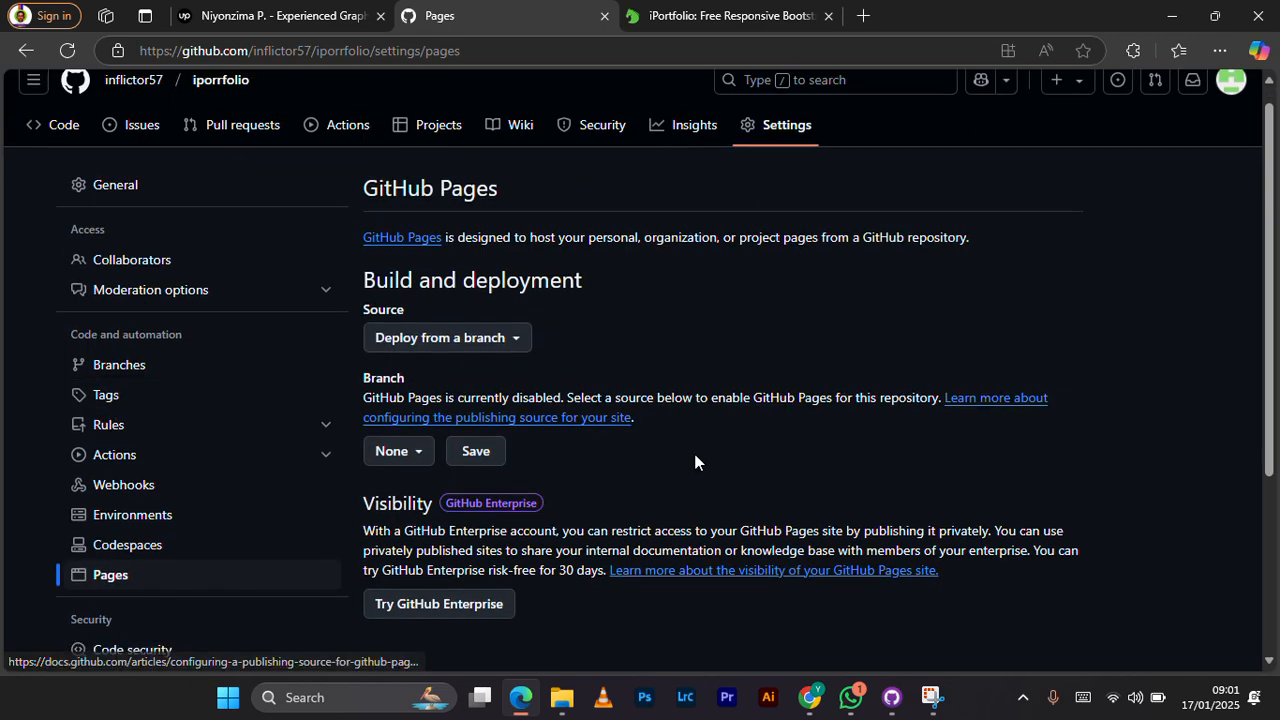
pyautogui.scroll(4, 694, 462)
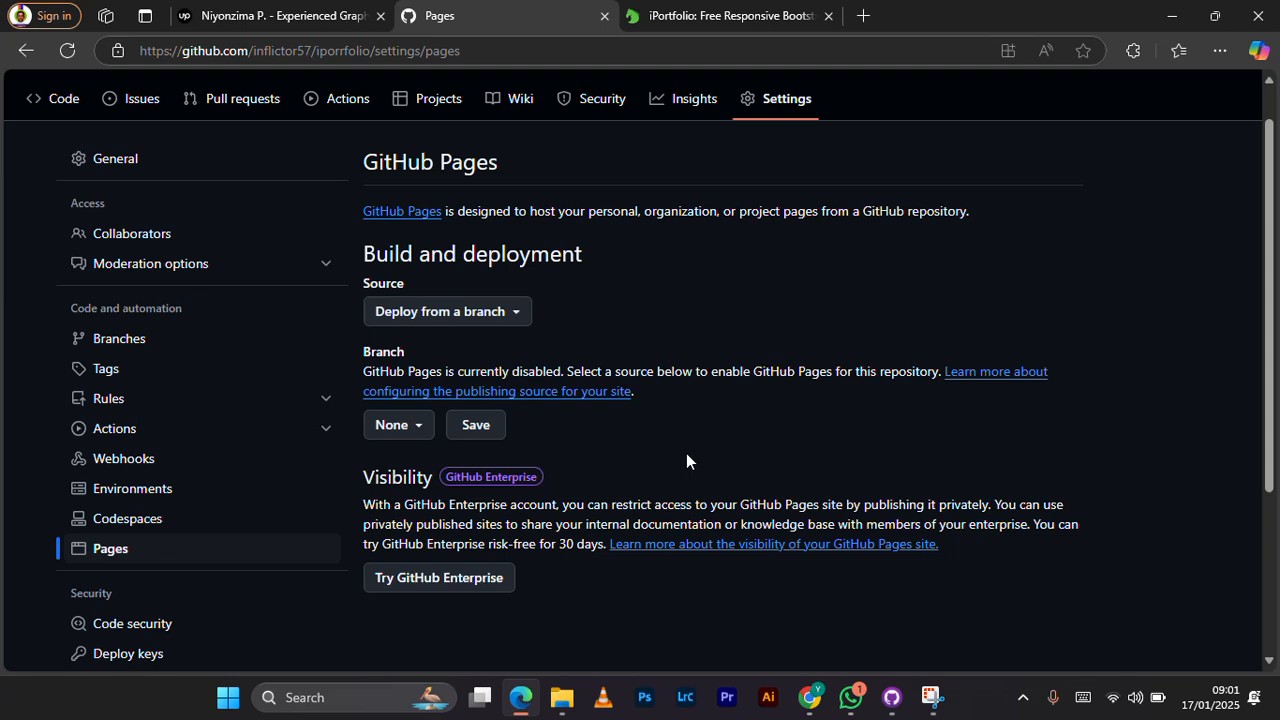
# Step: Set GitHub Pages to deploy from the main branch with the / (root) folder and save the source
pyautogui.click(505, 314)
pyautogui.click(674, 287)
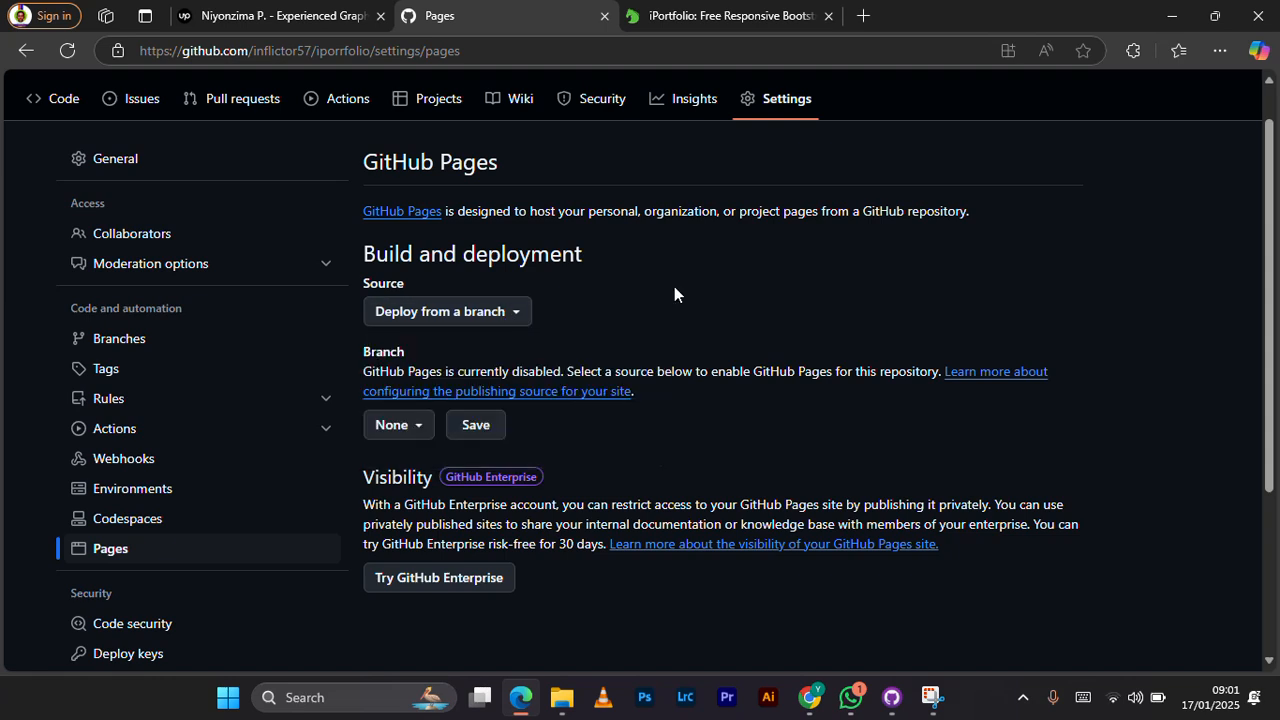
pyautogui.click(404, 428)
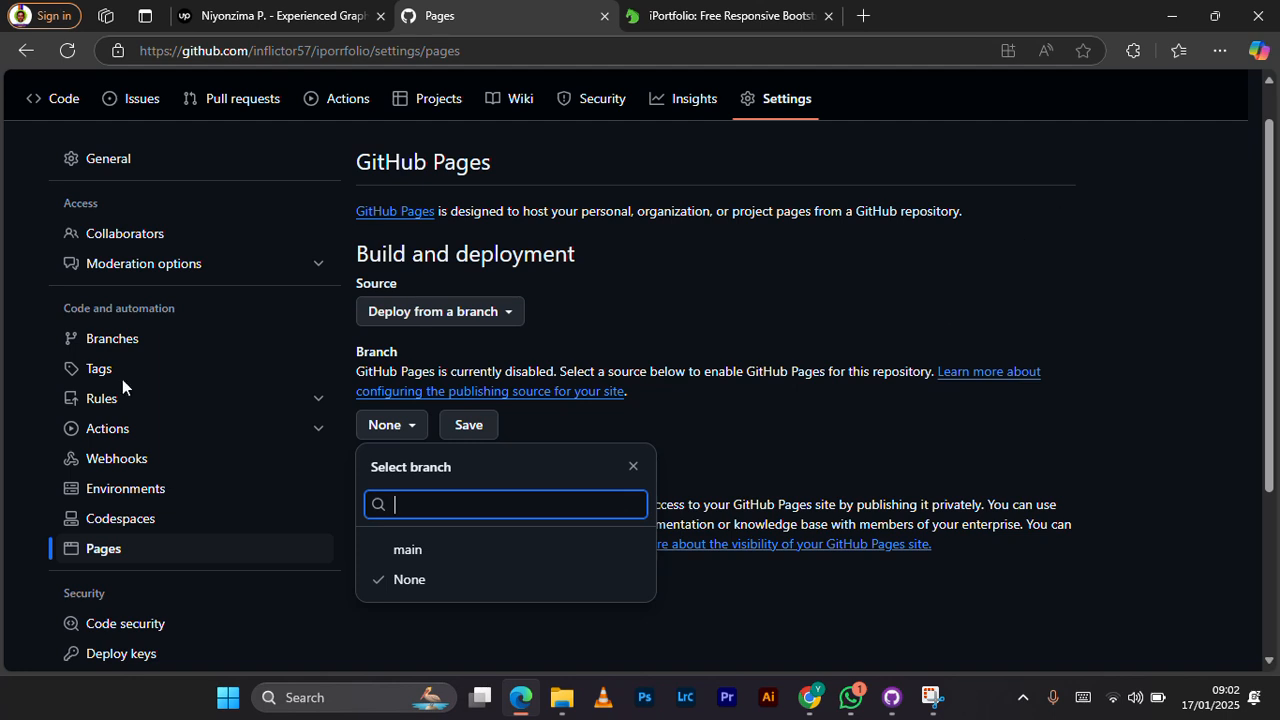
pyautogui.click(450, 555)
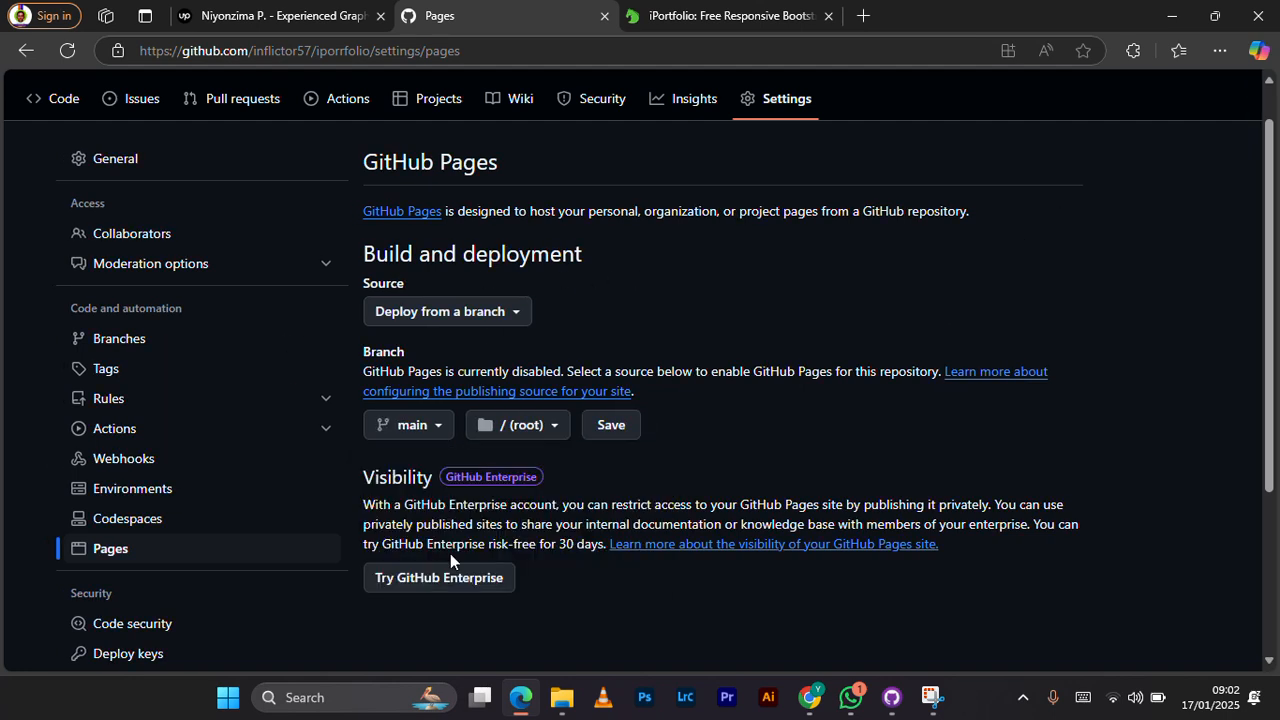
pyautogui.click(612, 427)
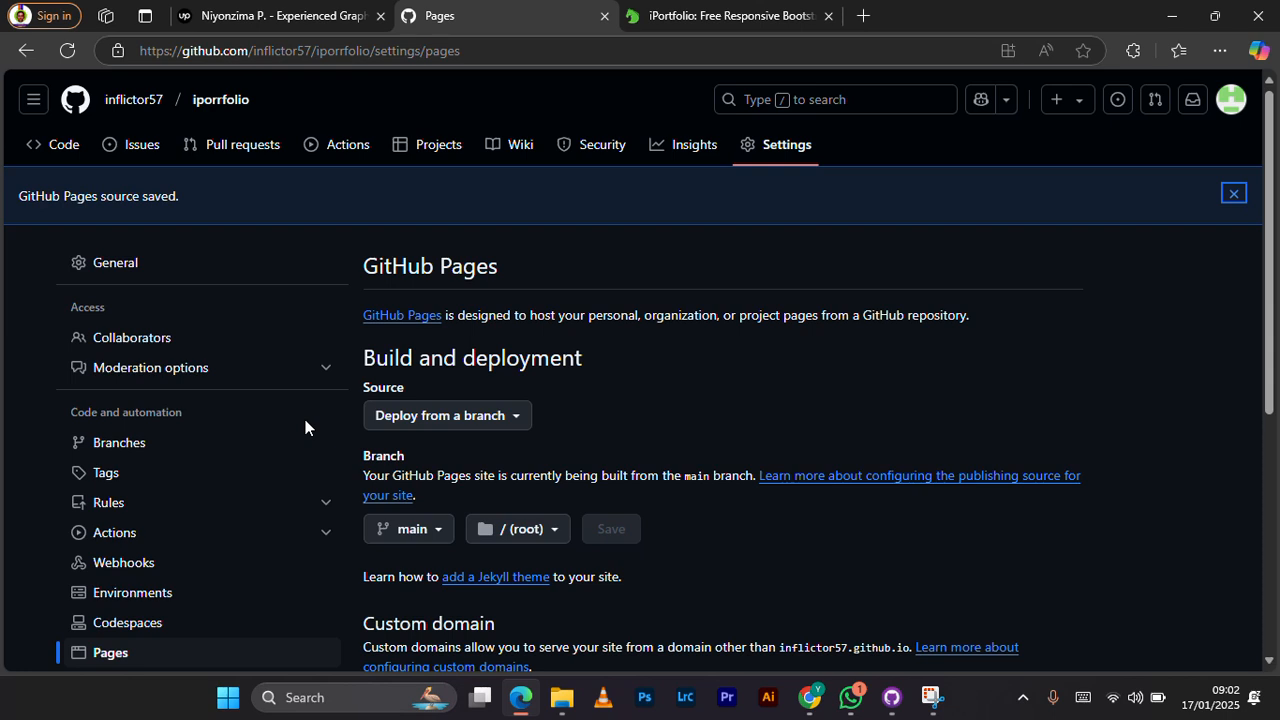
# Step: Open a new browser tab and search the web for "netlify,com"
pyautogui.click(867, 16)
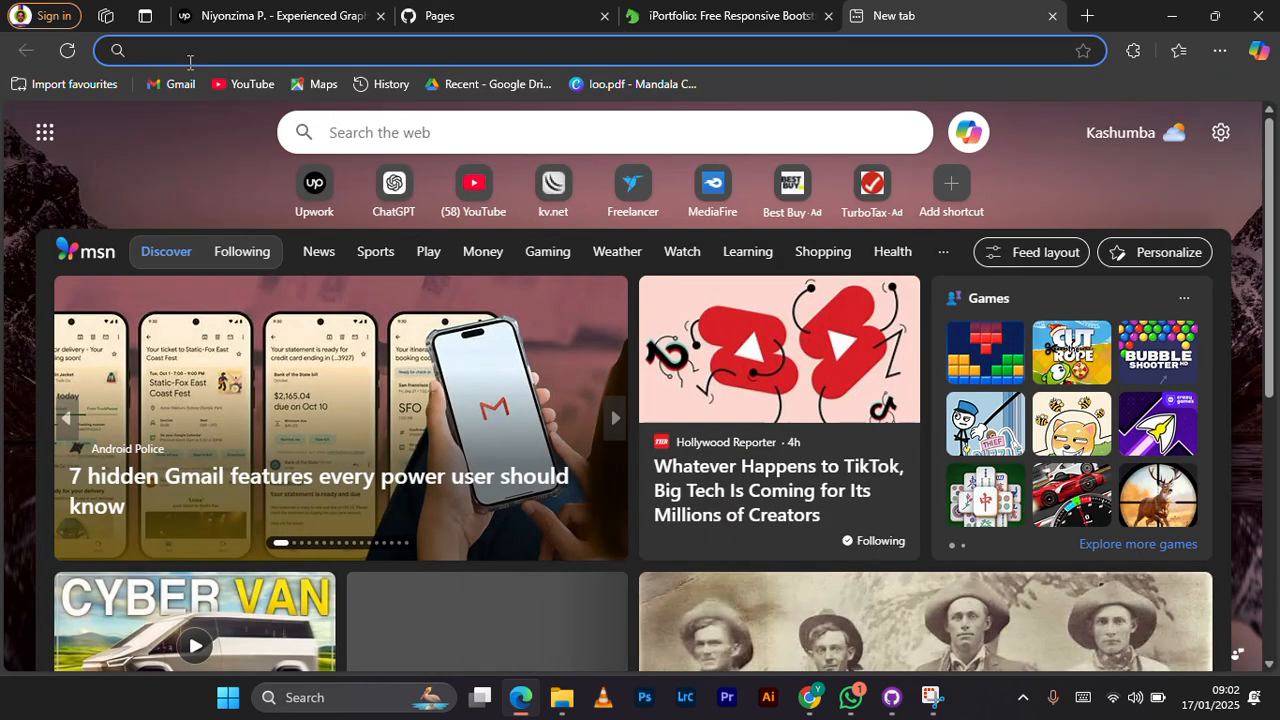
pyautogui.click(257, 52)
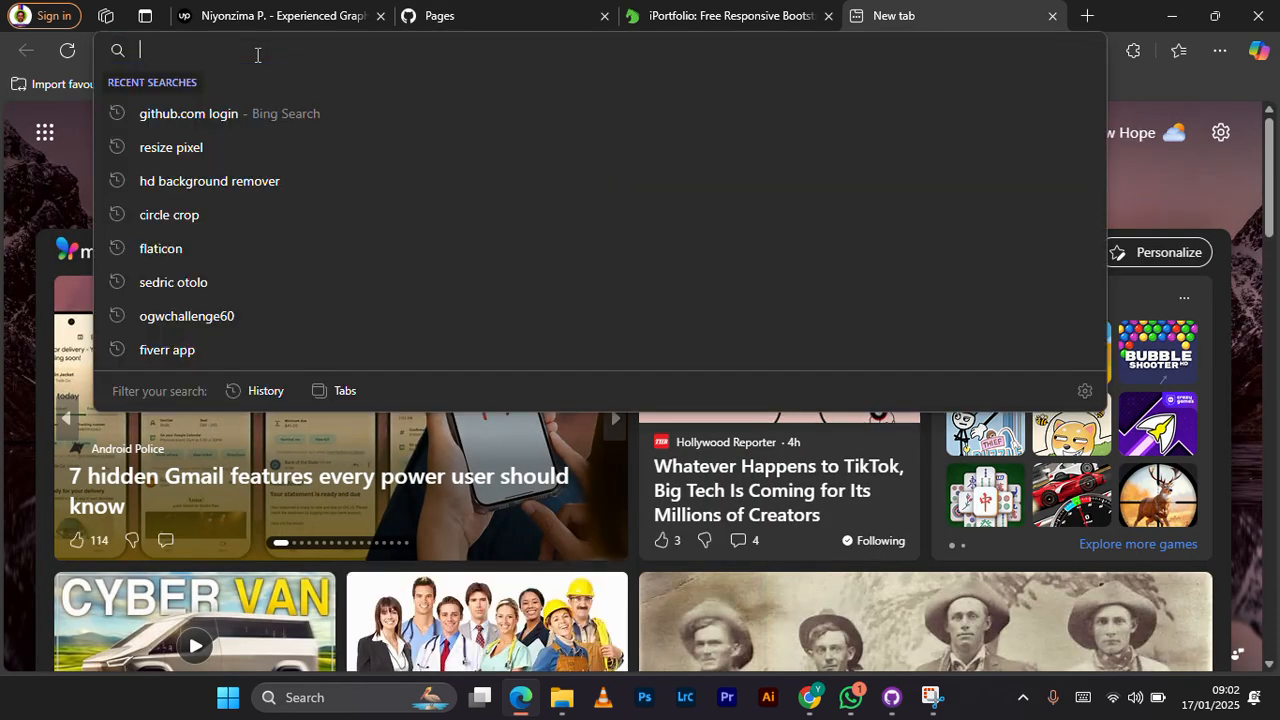
pyautogui.write('netlify')
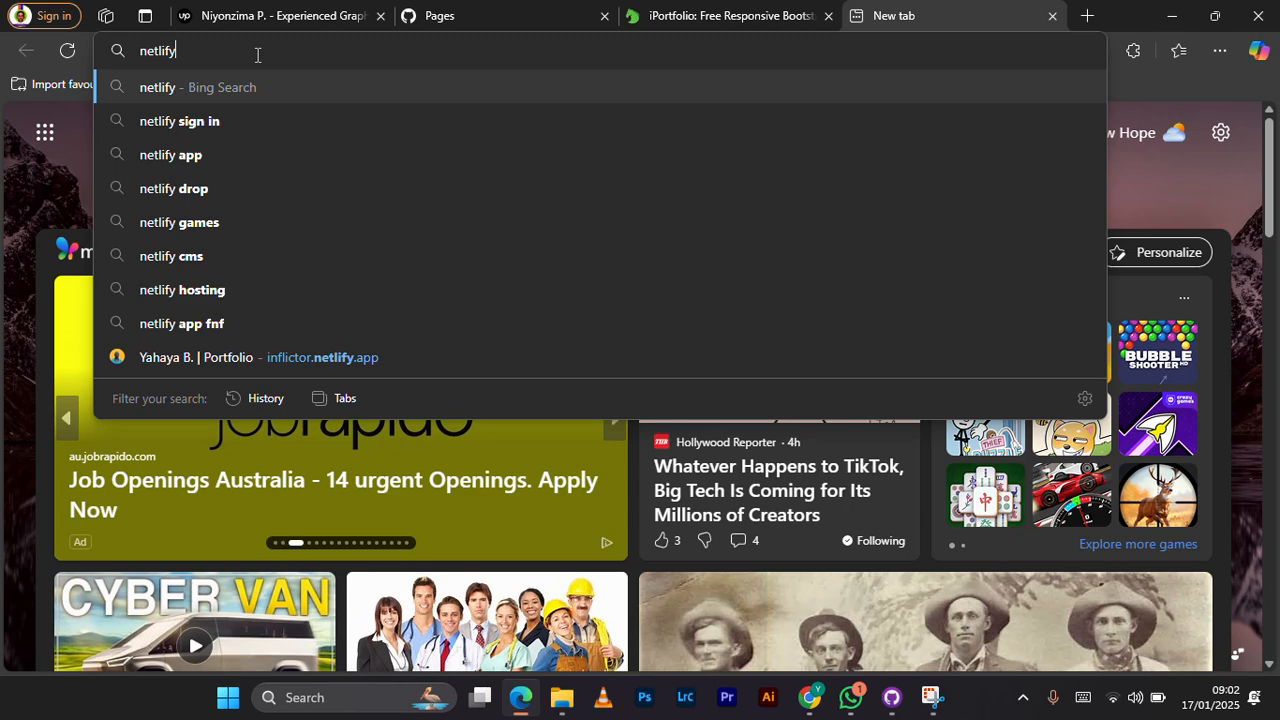
pyautogui.write('.com')
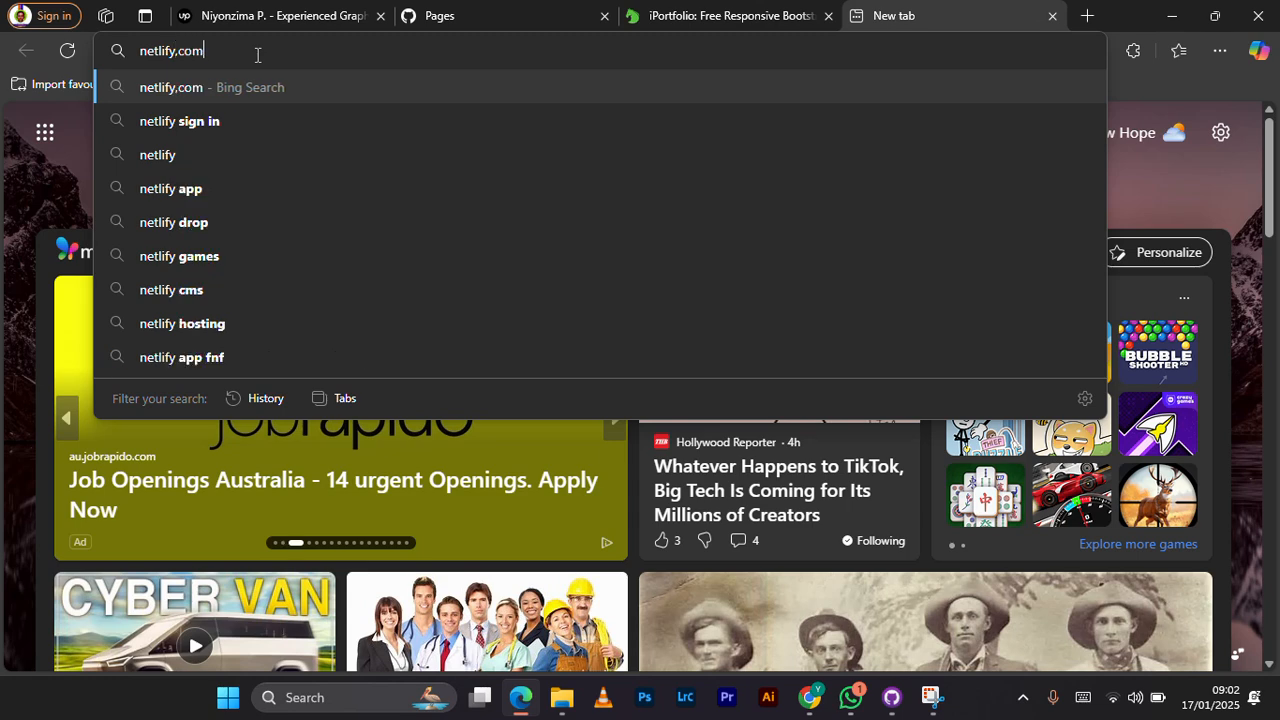
pyautogui.press('Return')
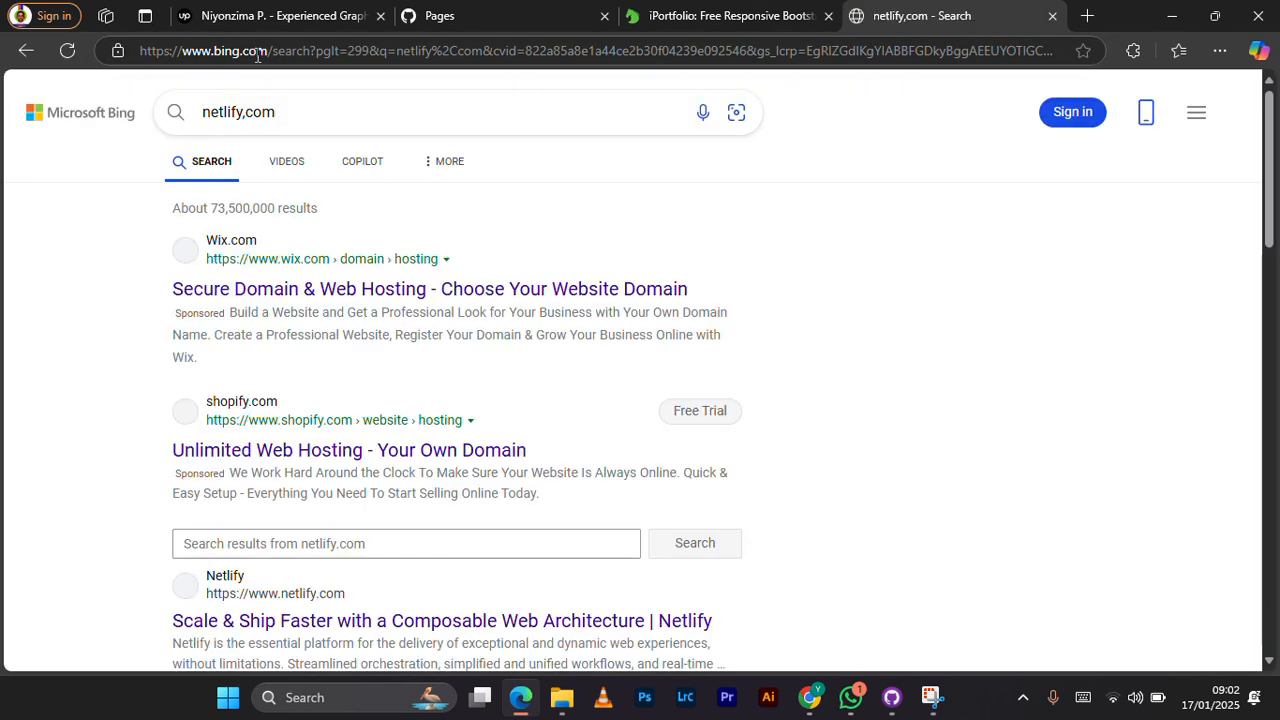
# Step: Correct the search text to netlify.com and open that address in the same tab
pyautogui.click(260, 111)
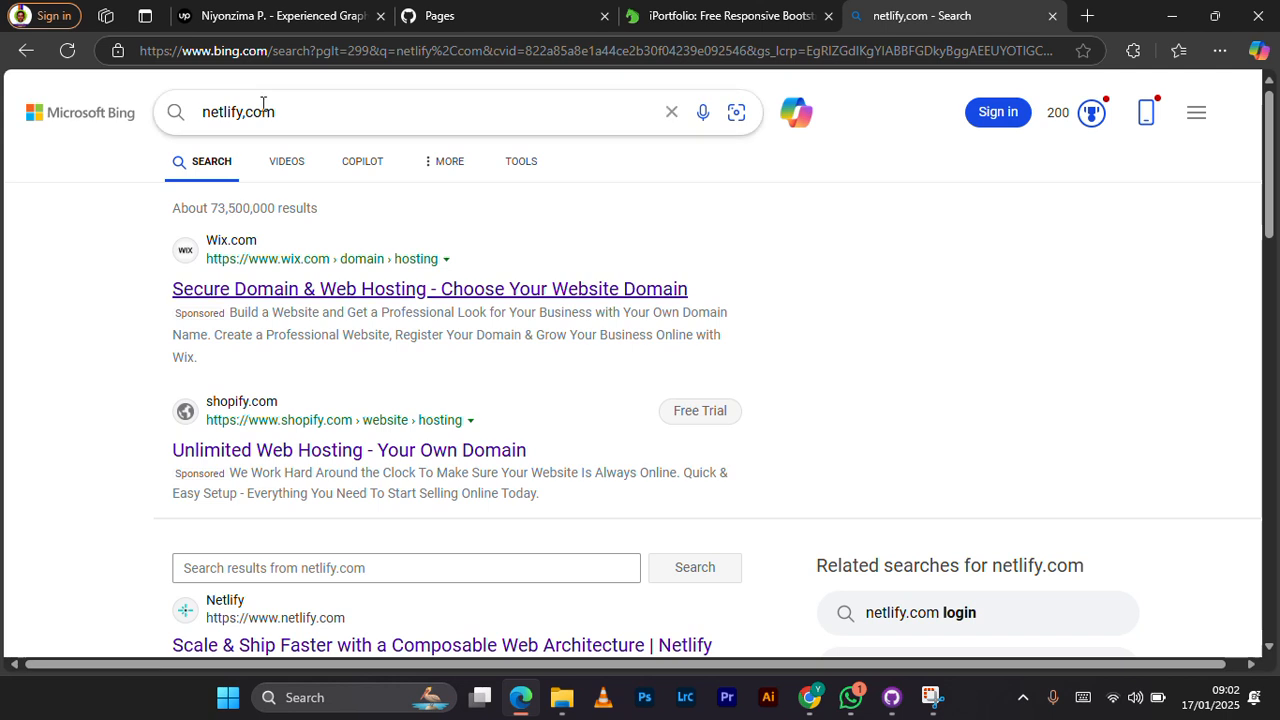
pyautogui.click(252, 113)
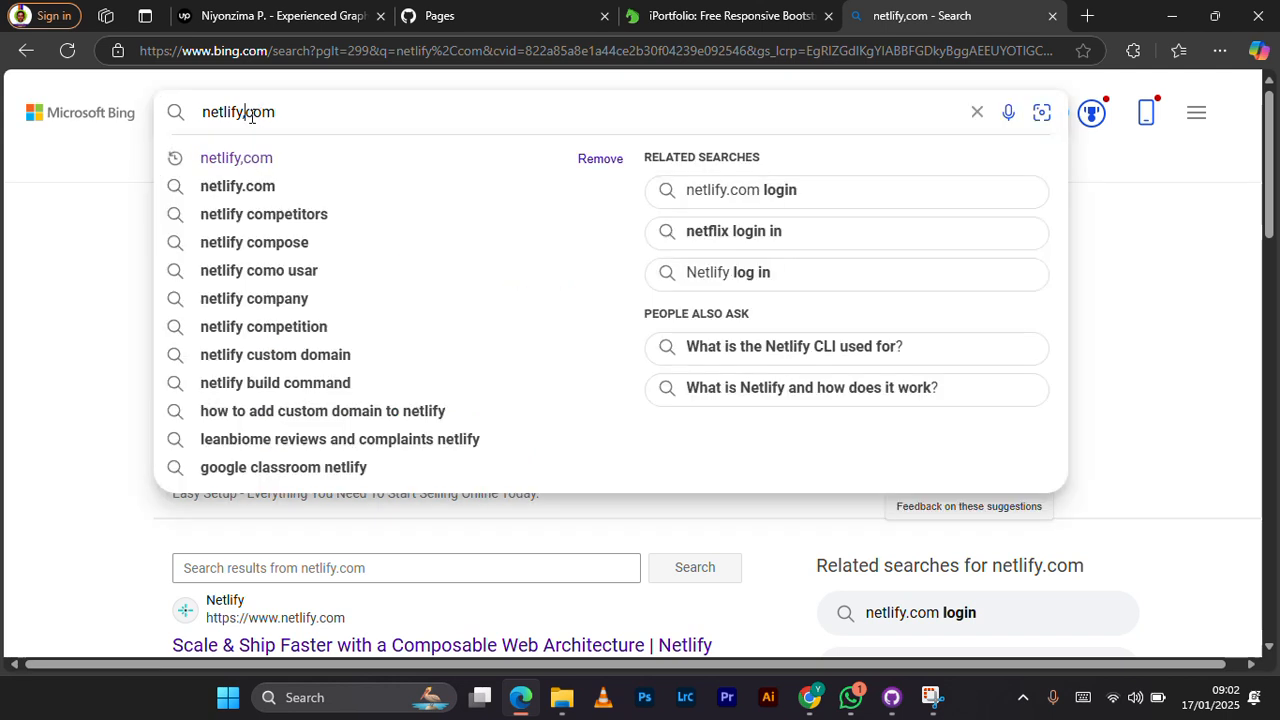
pyautogui.press('BackSpace')
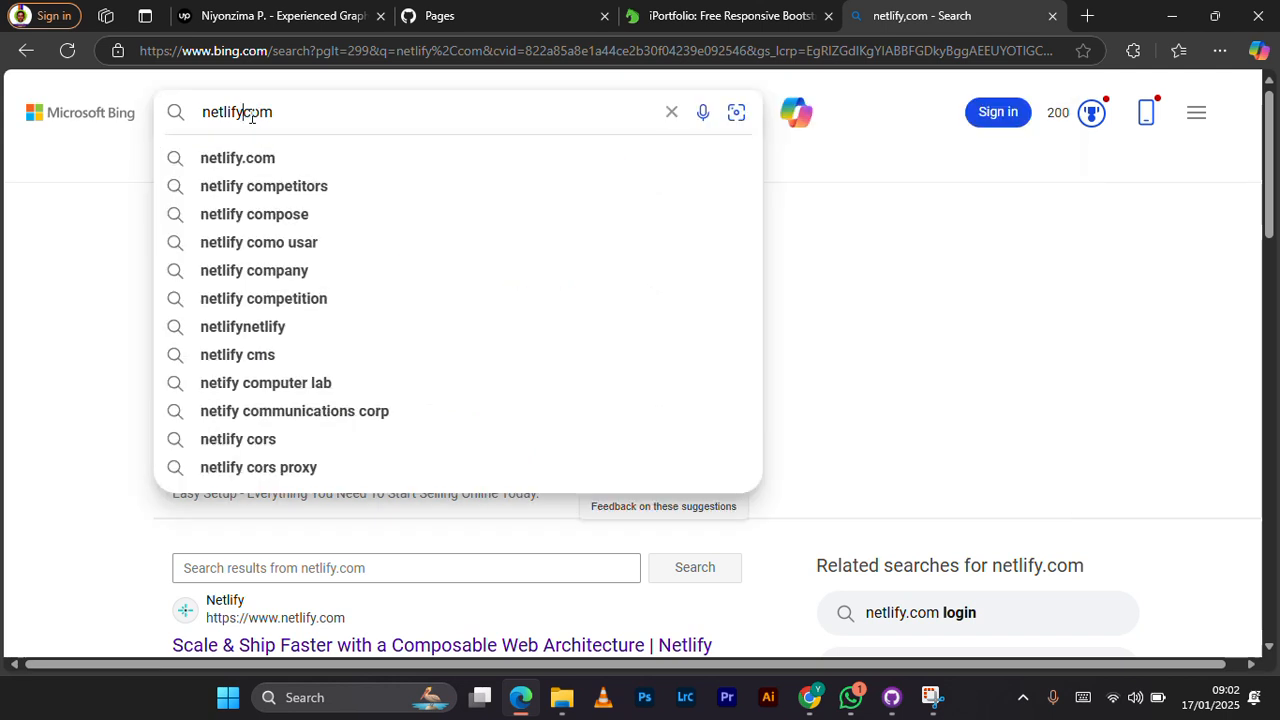
pyautogui.write('.')
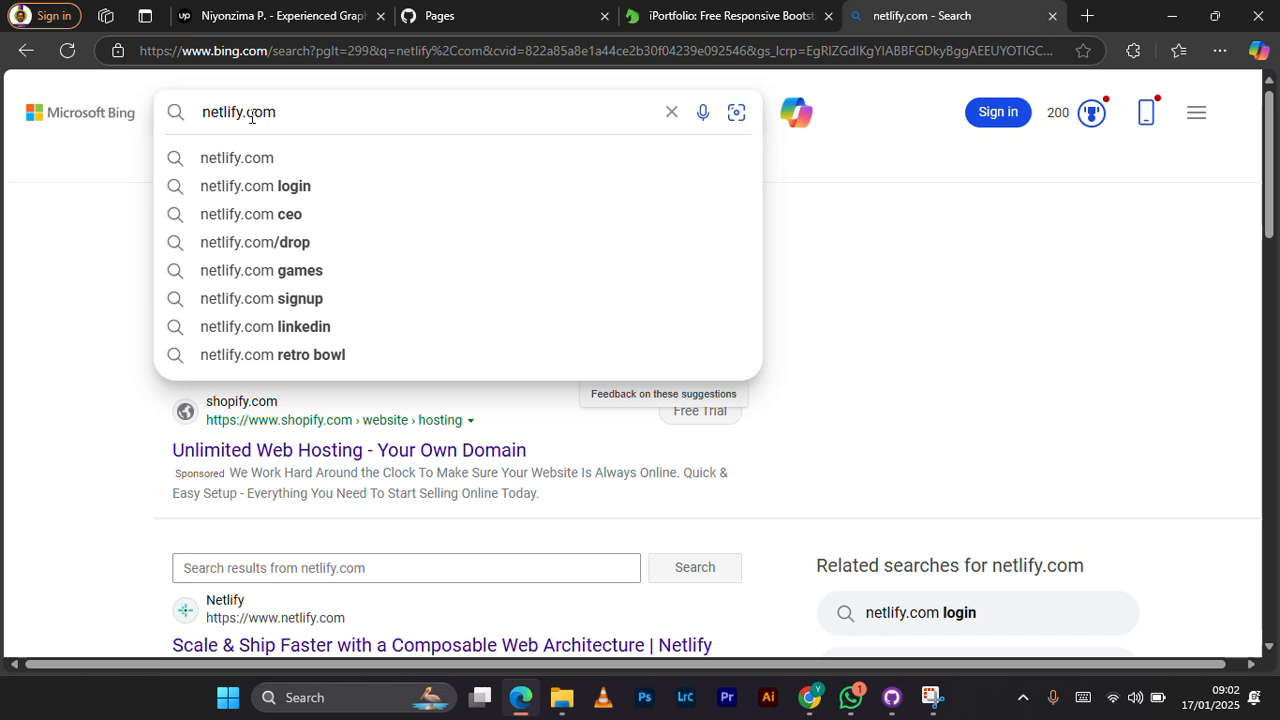
pyautogui.doubleClick(252, 113)
pyautogui.hotkey('ctrl', 'c')
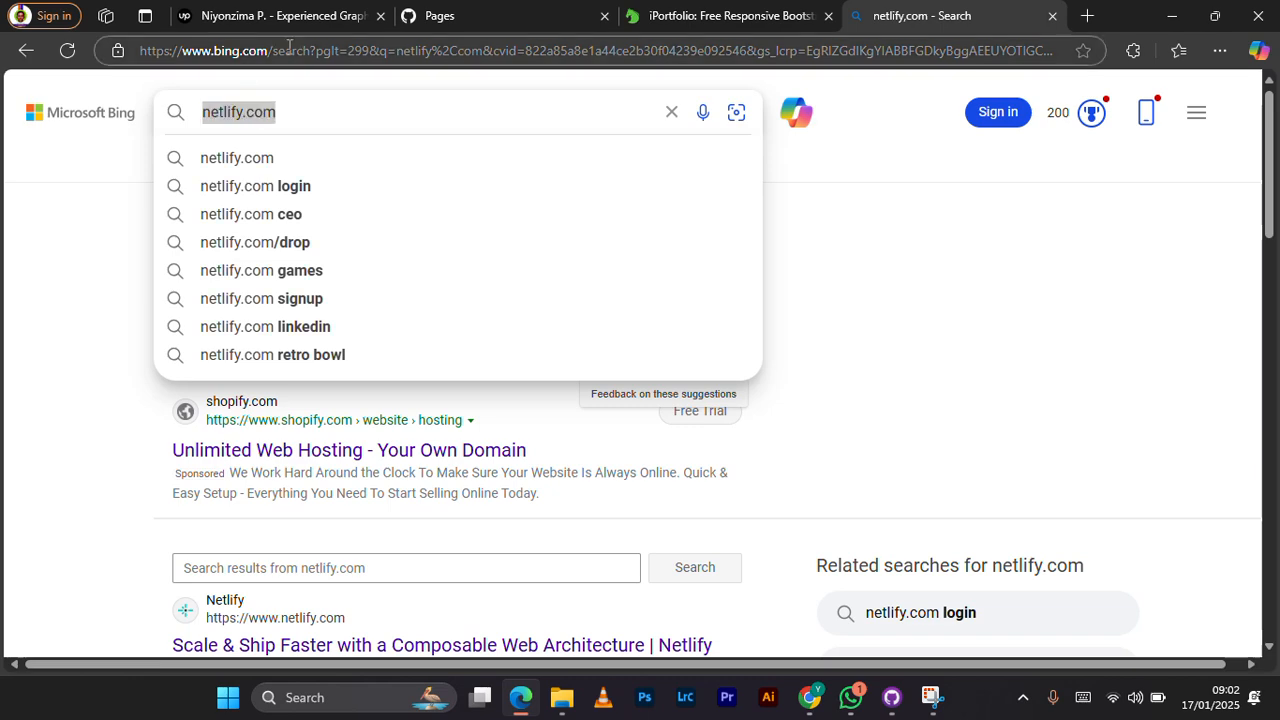
pyautogui.click(289, 48)
pyautogui.hotkey('ctrl', 'v')
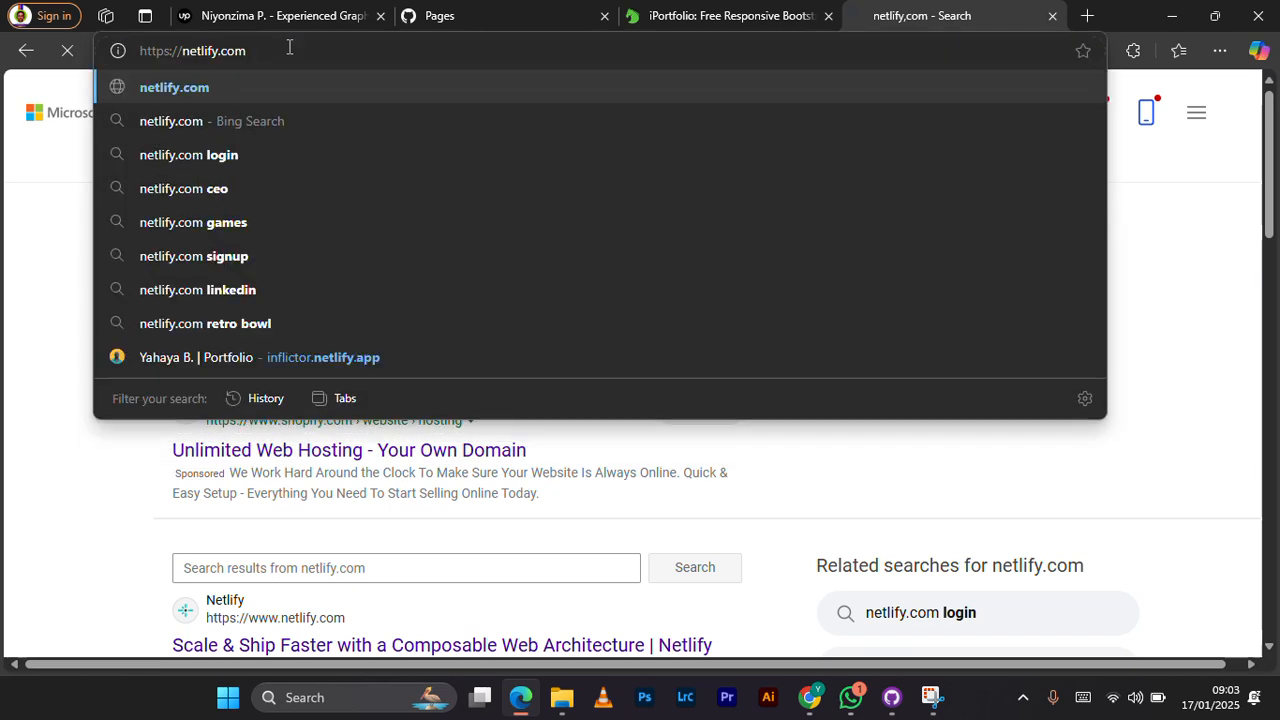
pyautogui.press('Return')
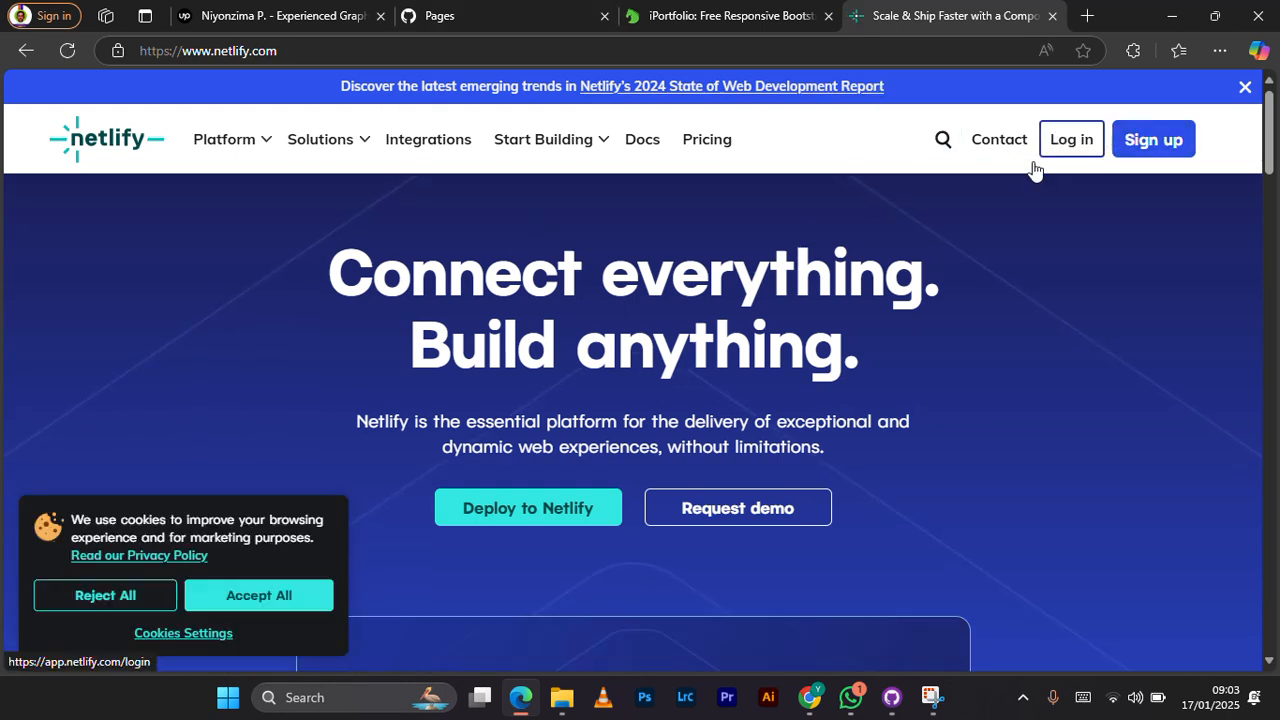
# Step: Accept all cookies on the Netlify site and log in with the GitHub account
pyautogui.click(266, 594)
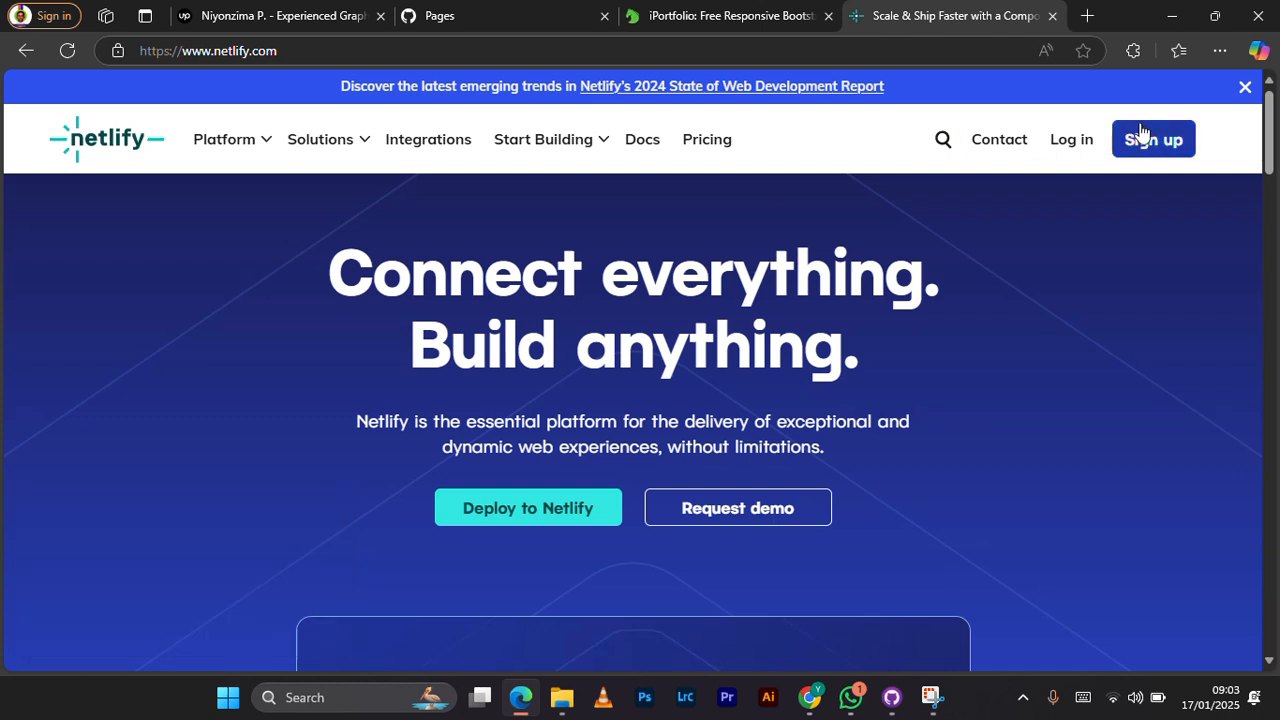
pyautogui.click(1085, 146)
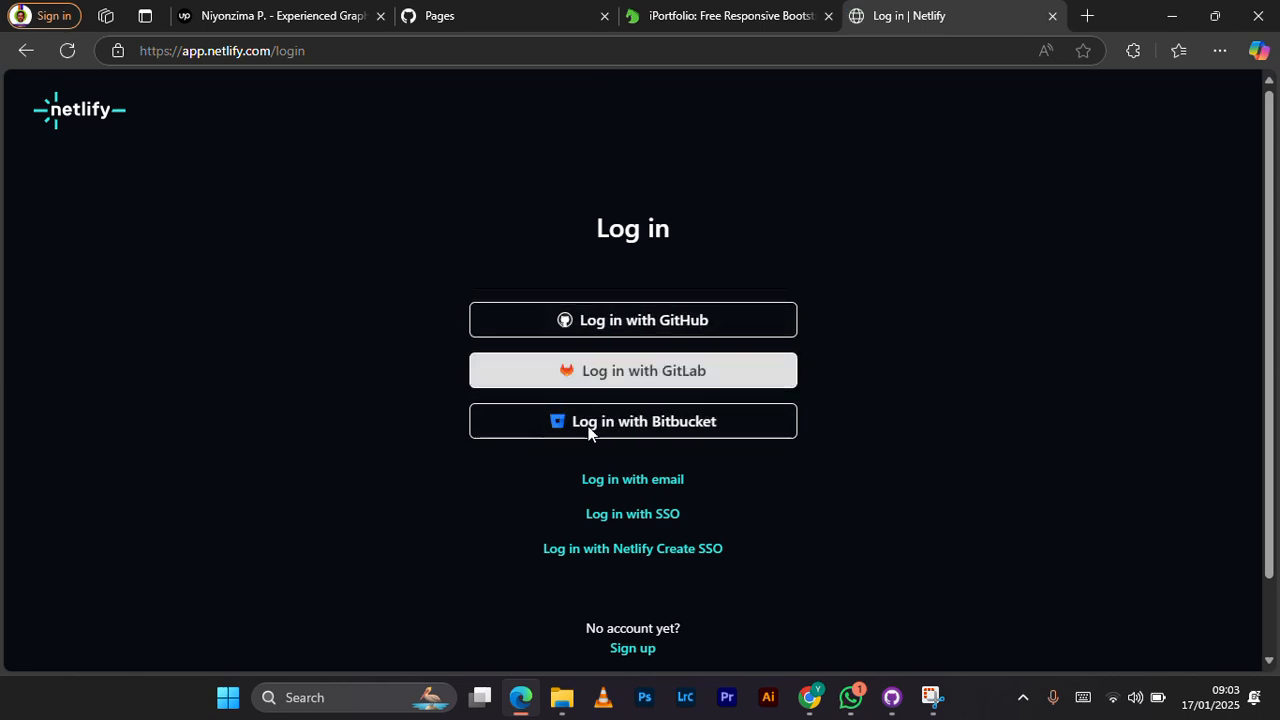
pyautogui.click(564, 330)
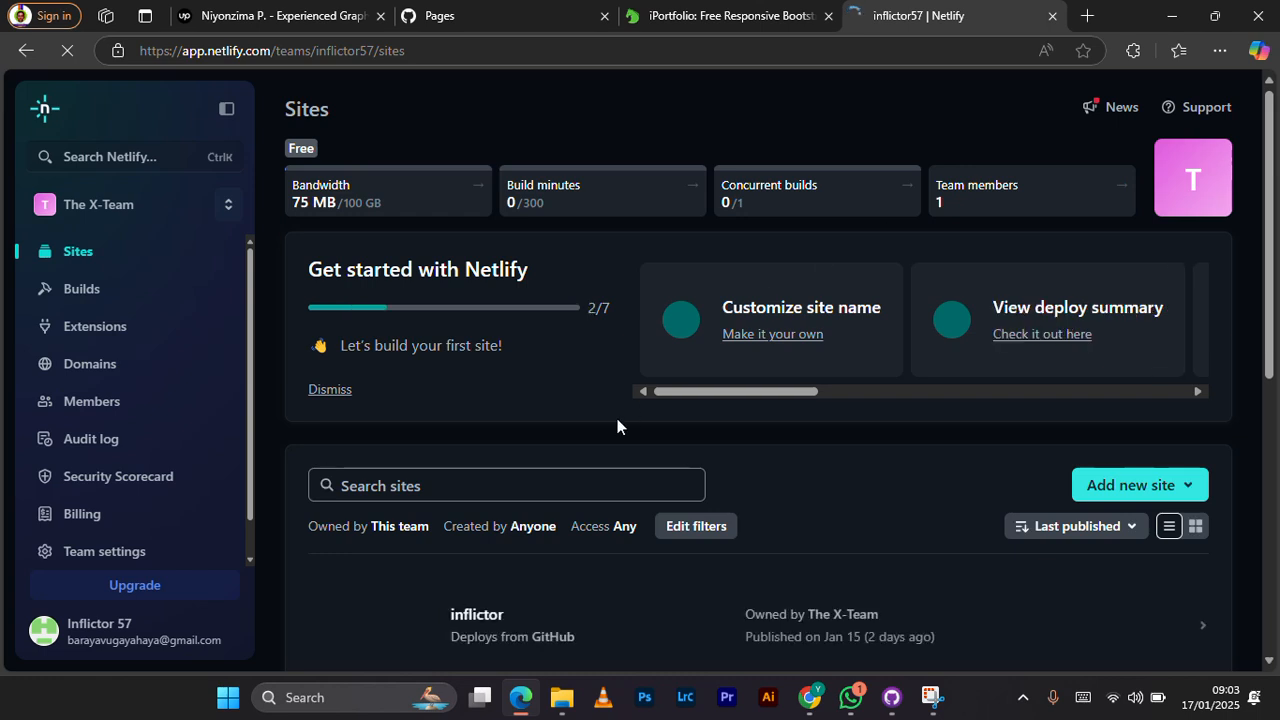
# Step: Start adding a new site to the Netlify team by importing an existing project
pyautogui.scroll(-4, 617, 418)
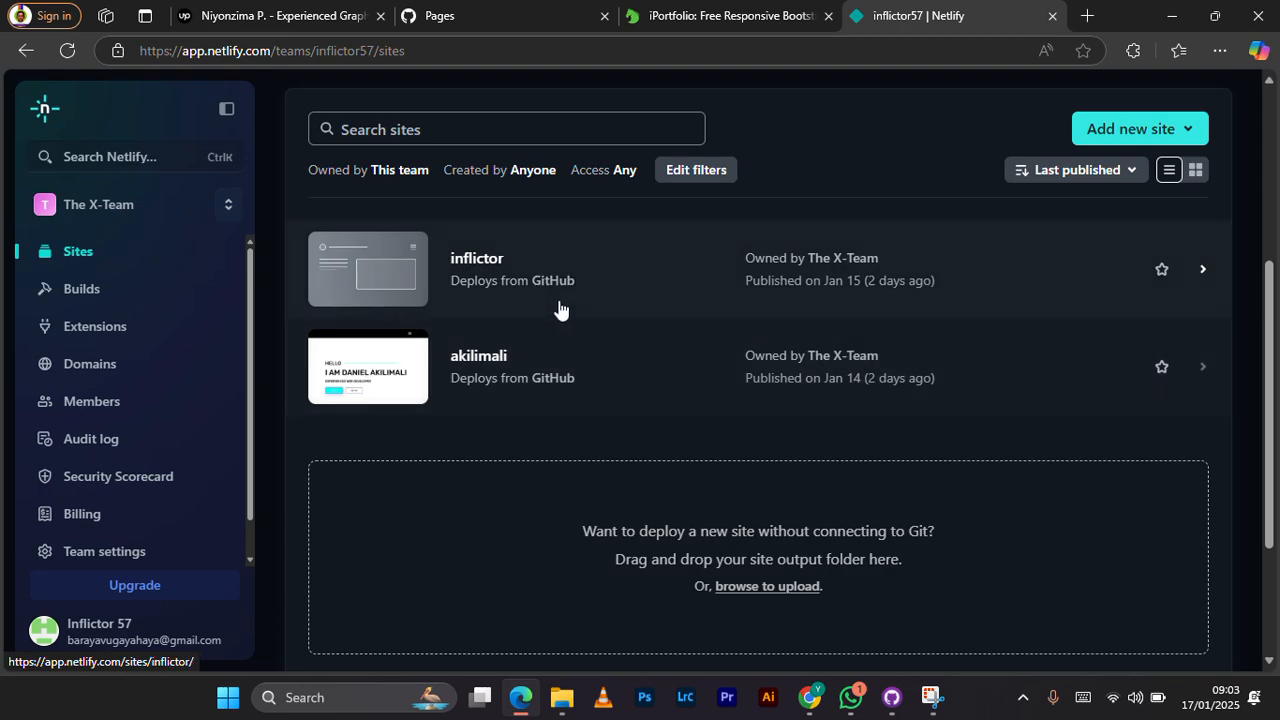
pyautogui.scroll(2, 380, 330)
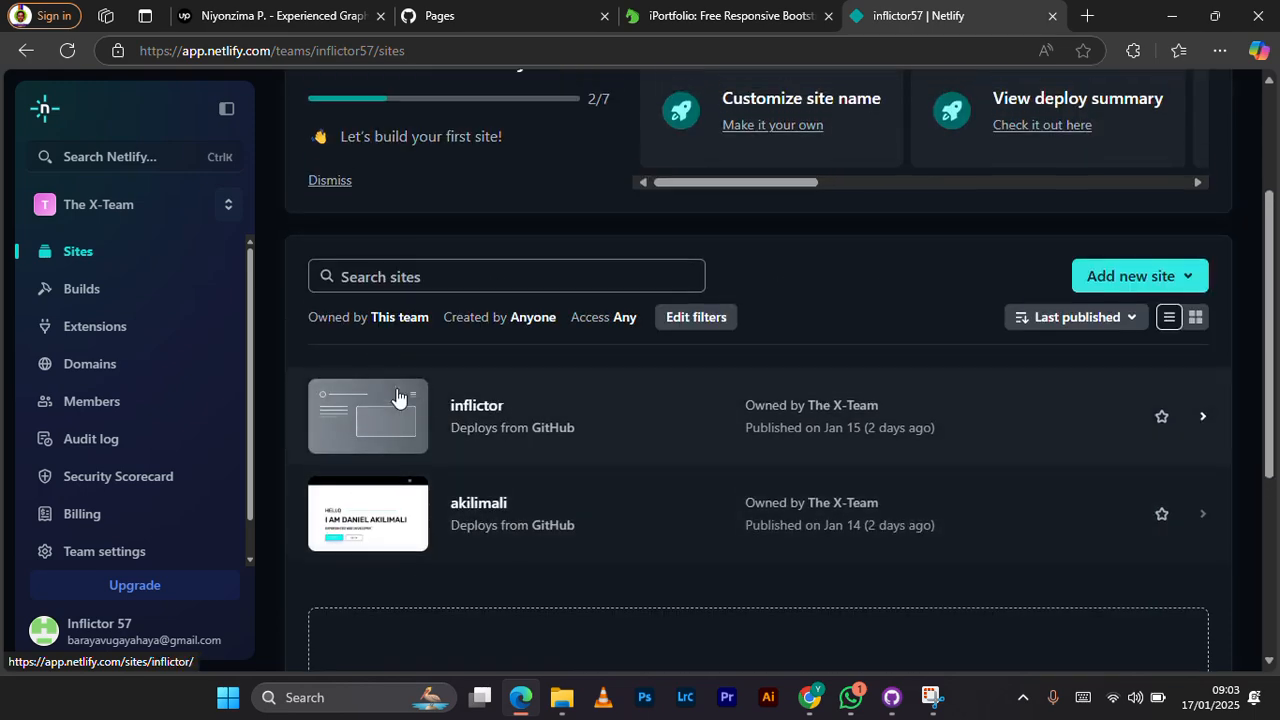
pyautogui.scroll(2, 394, 394)
pyautogui.scroll(1, 344, 342)
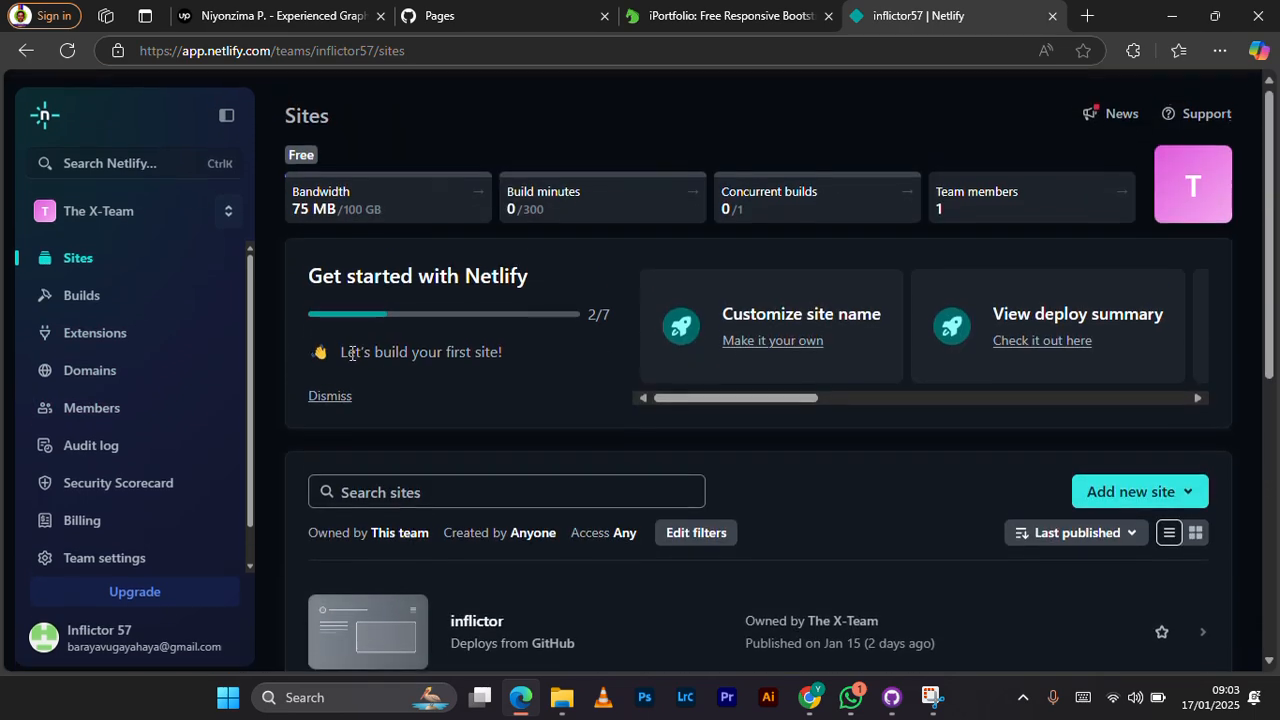
pyautogui.scroll(-2, 906, 372)
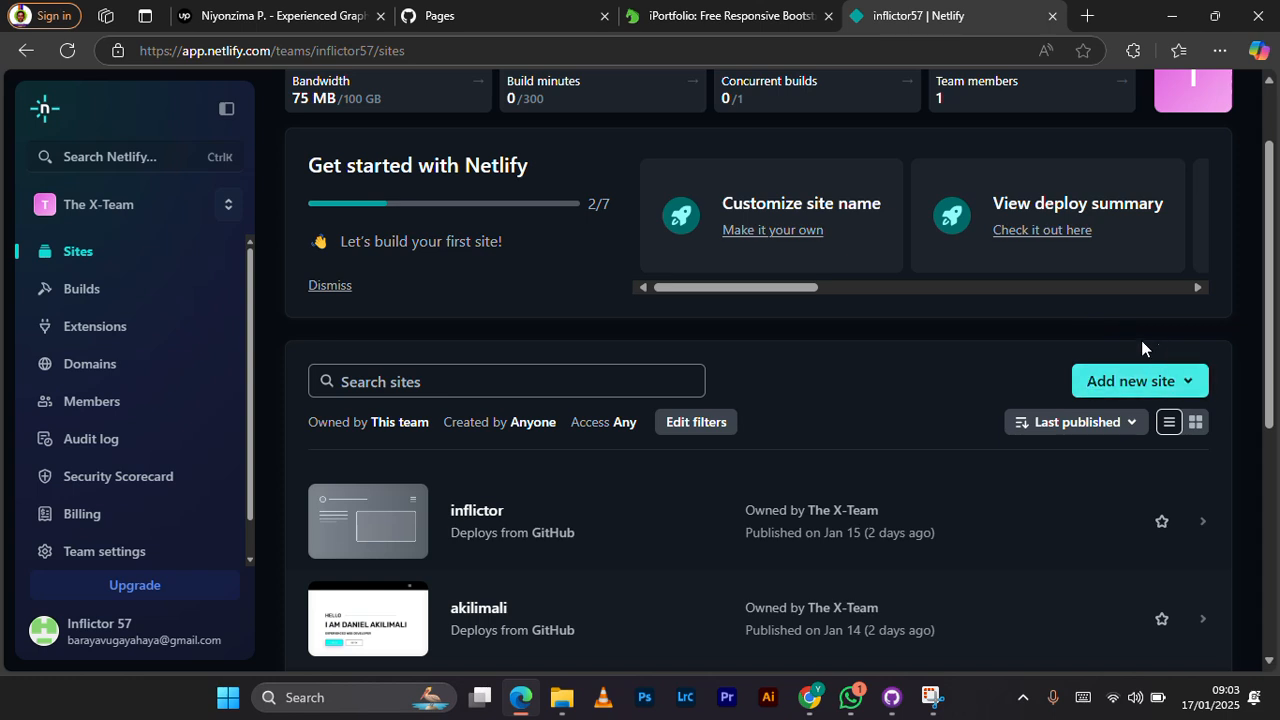
pyautogui.click(1094, 374)
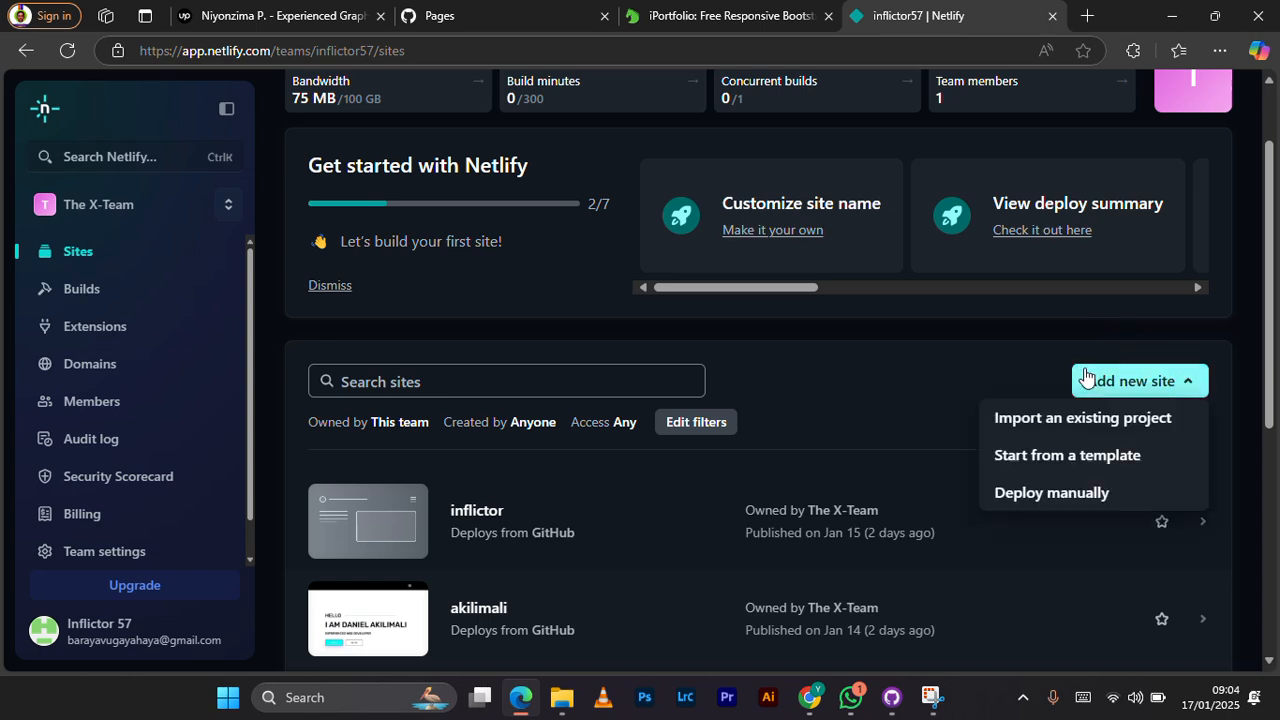
pyautogui.click(1031, 426)
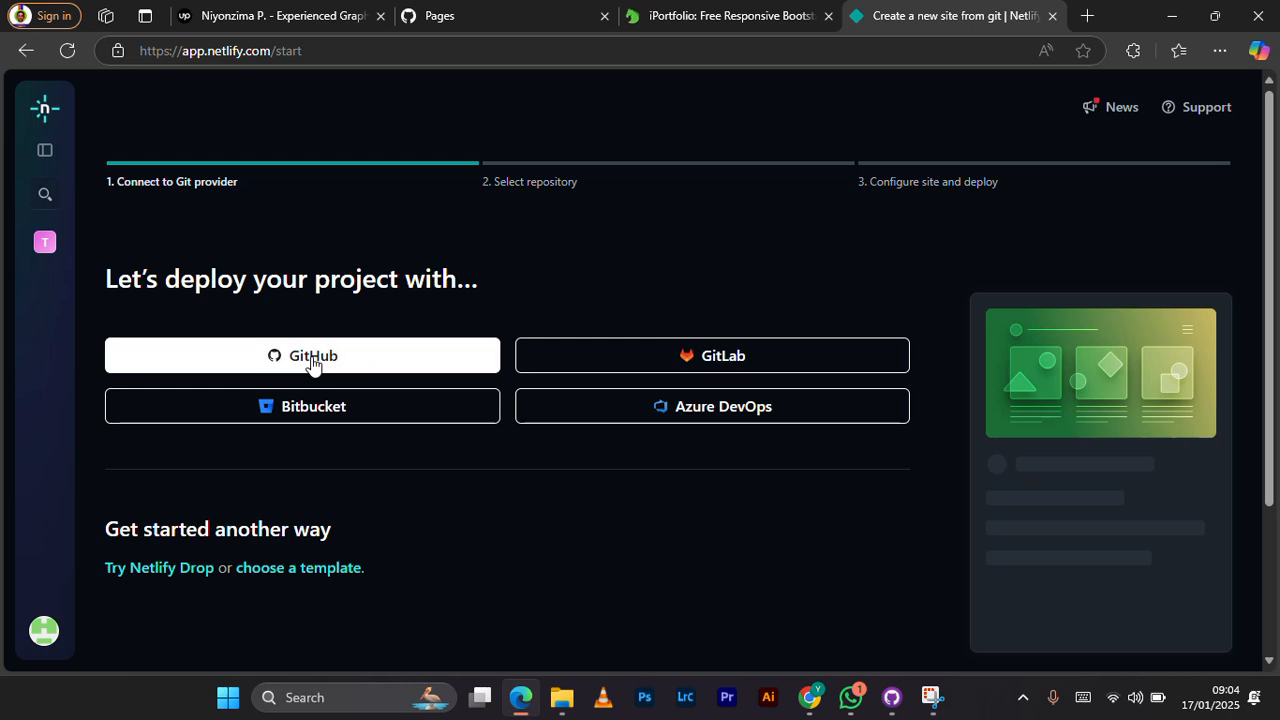
# Step: Choose GitHub as the Git provider and select the iporrfolio repository for deployment
pyautogui.click(311, 360)
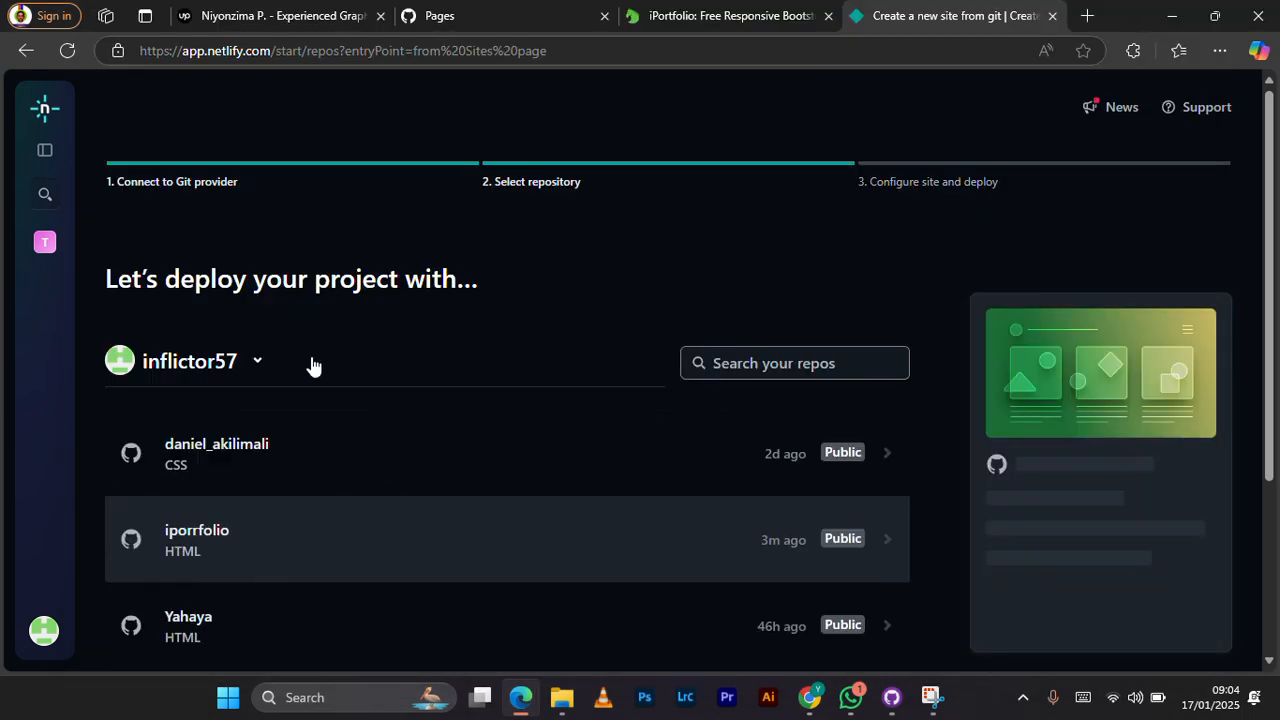
pyautogui.scroll(-2, 414, 460)
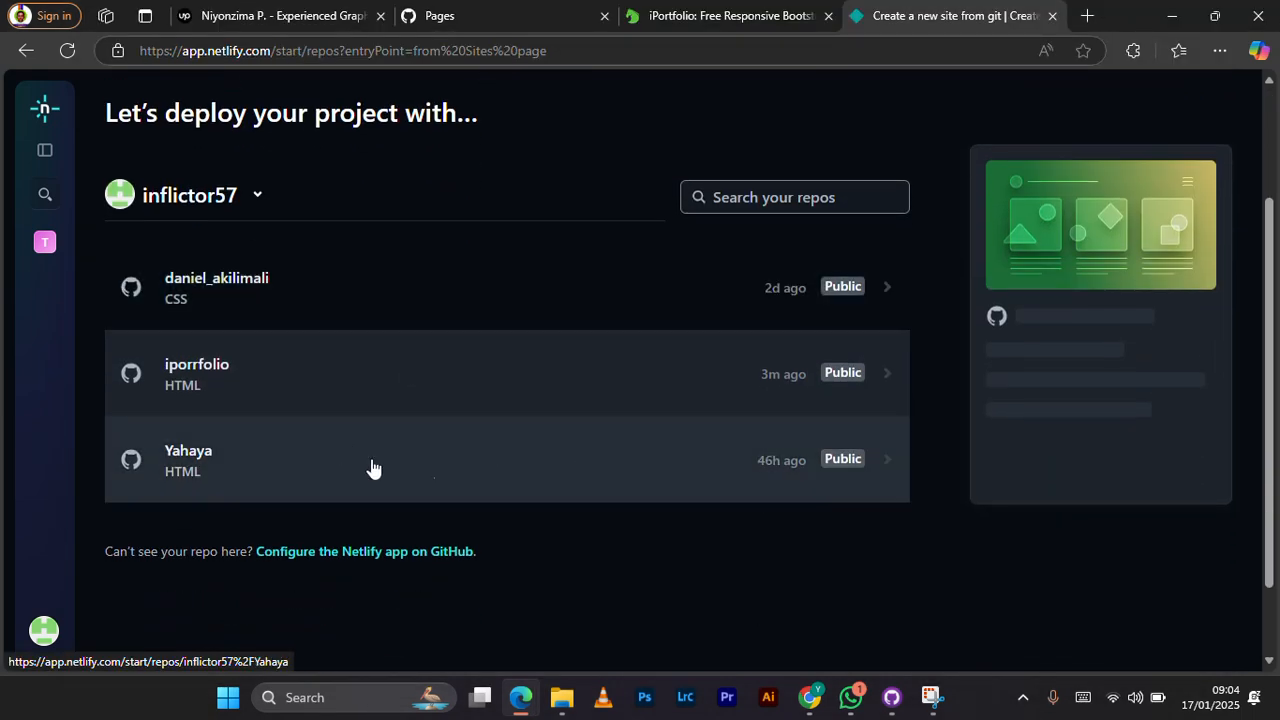
pyautogui.click(281, 399)
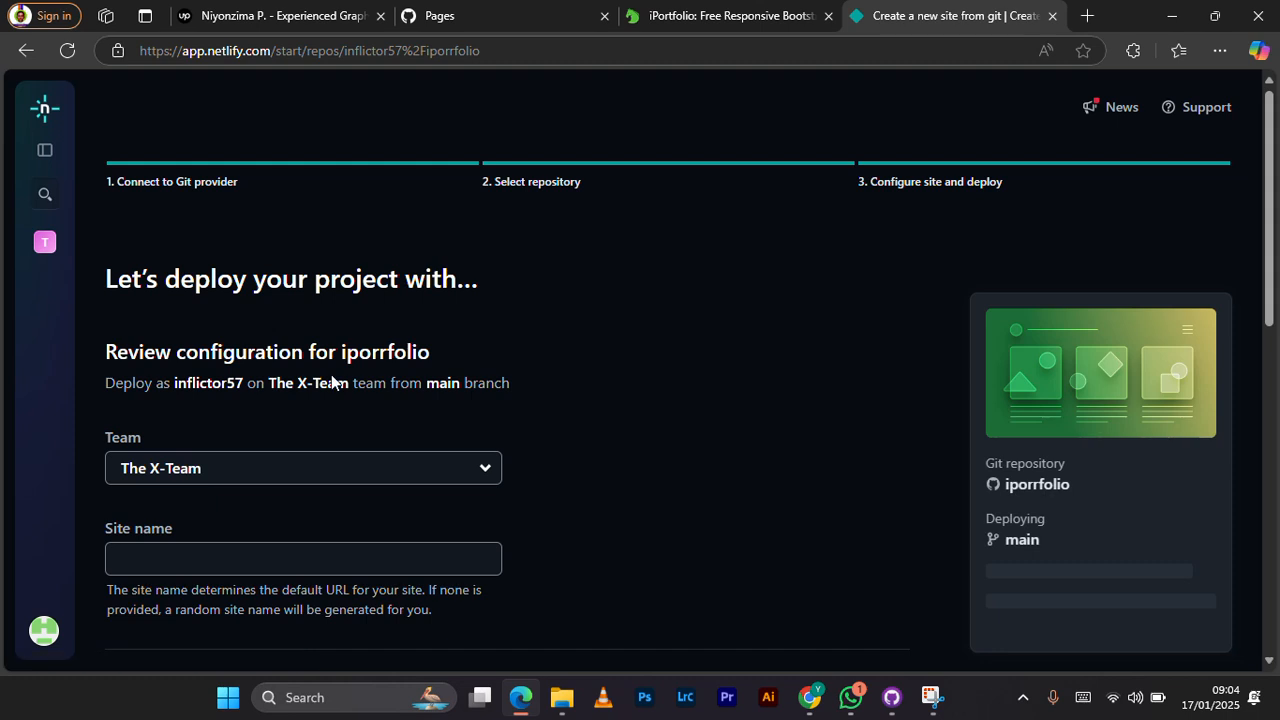
# Step: Set the site name to iporrfolio and check its availability
pyautogui.click(223, 370)
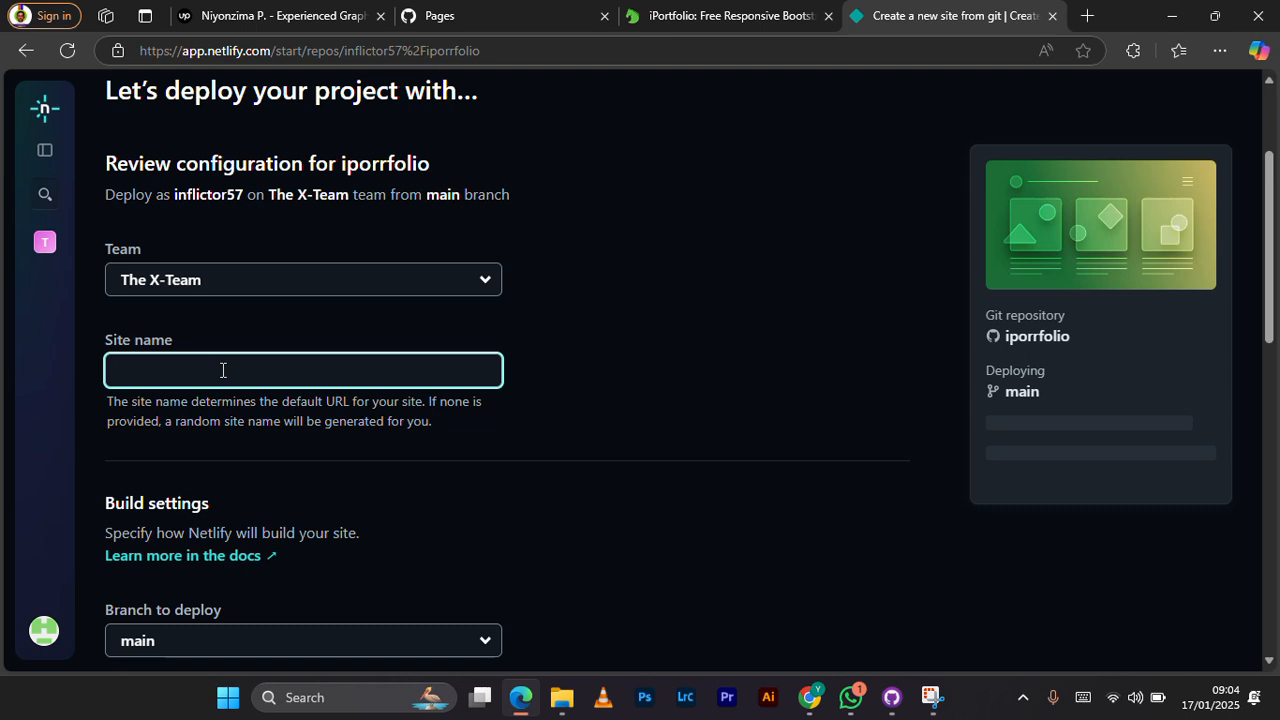
pyautogui.write('ipo')
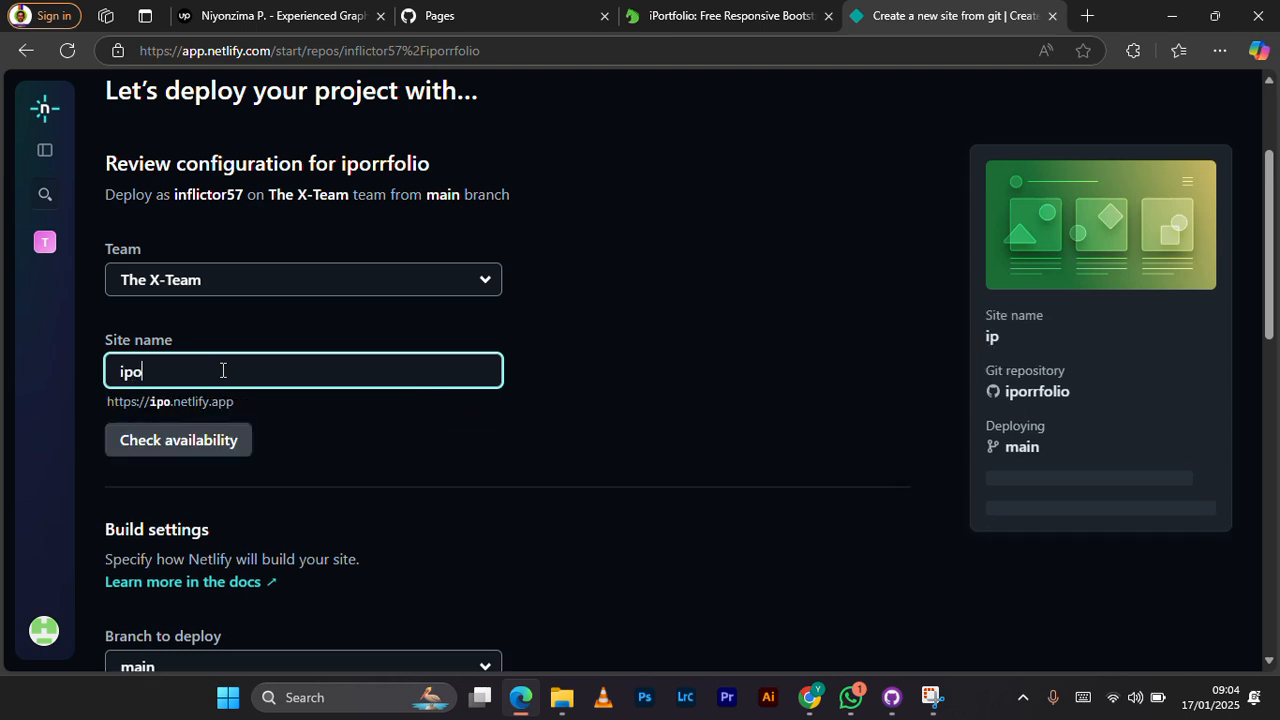
pyautogui.write('rrfolio')
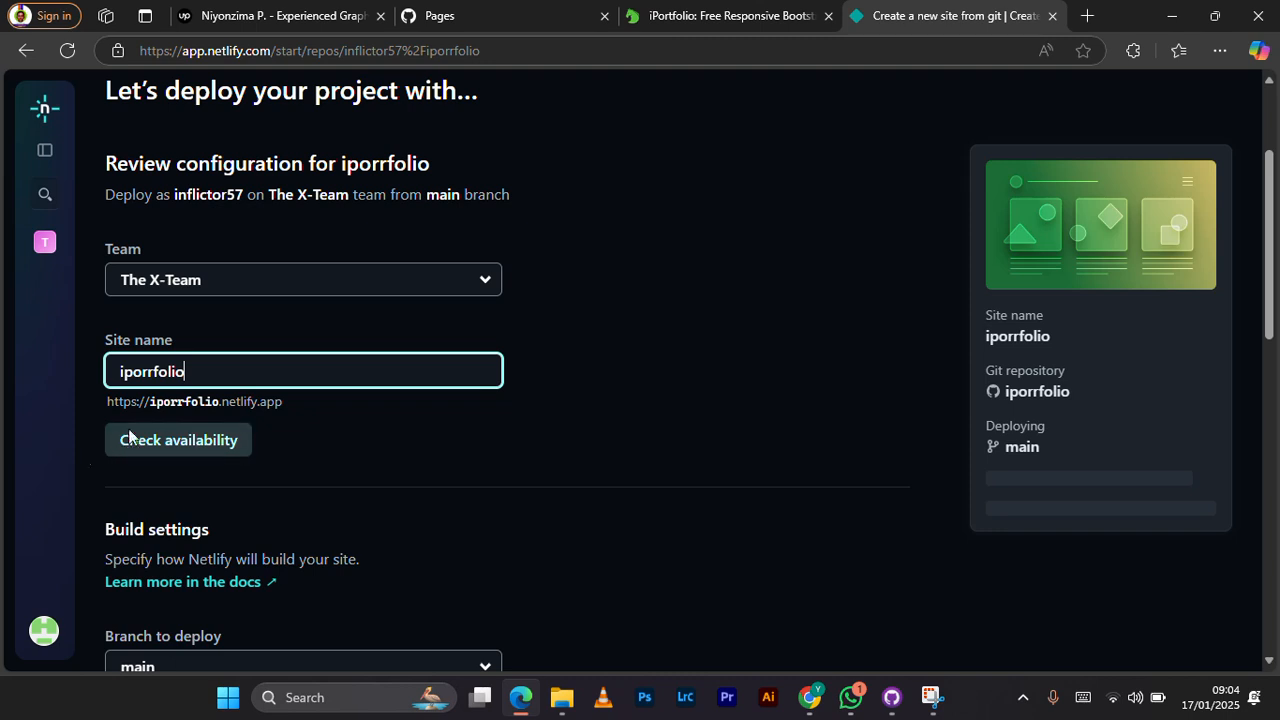
pyautogui.click(184, 440)
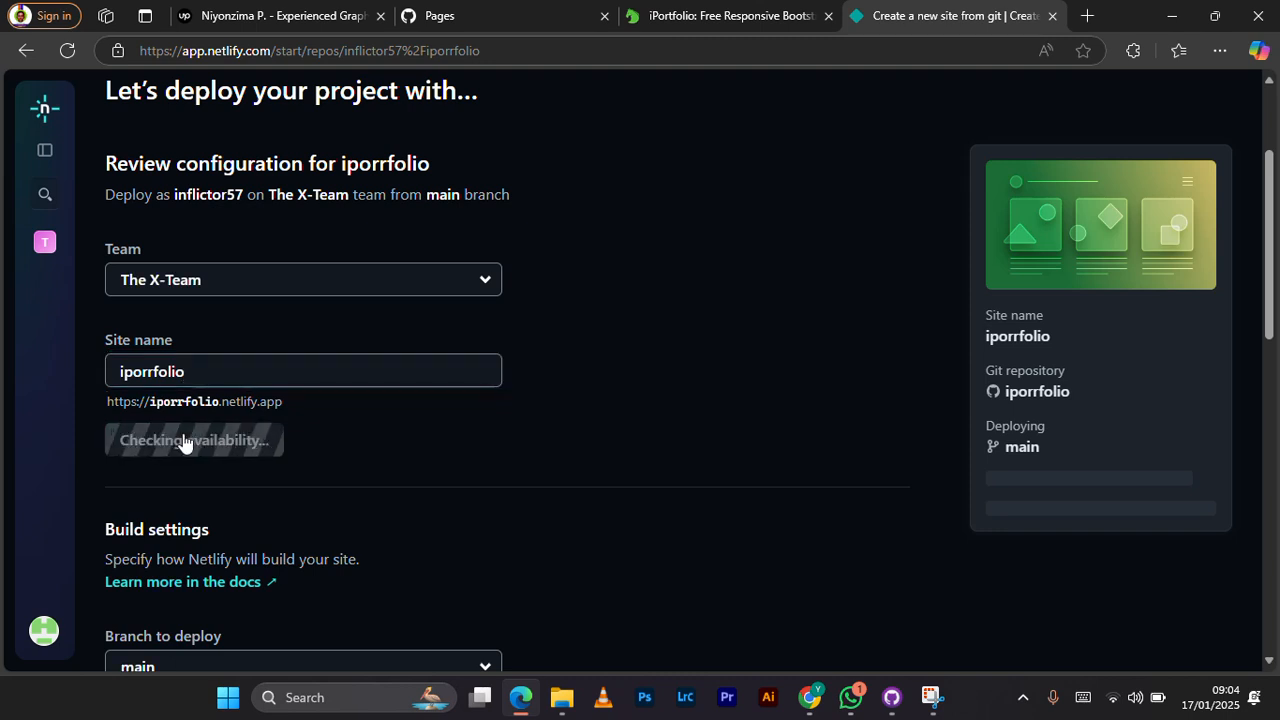
# Step: Deploy the iporrfolio site from the main branch, keeping the default build settings
pyautogui.scroll(-3, 414, 417)
pyautogui.scroll(-3, 413, 409)
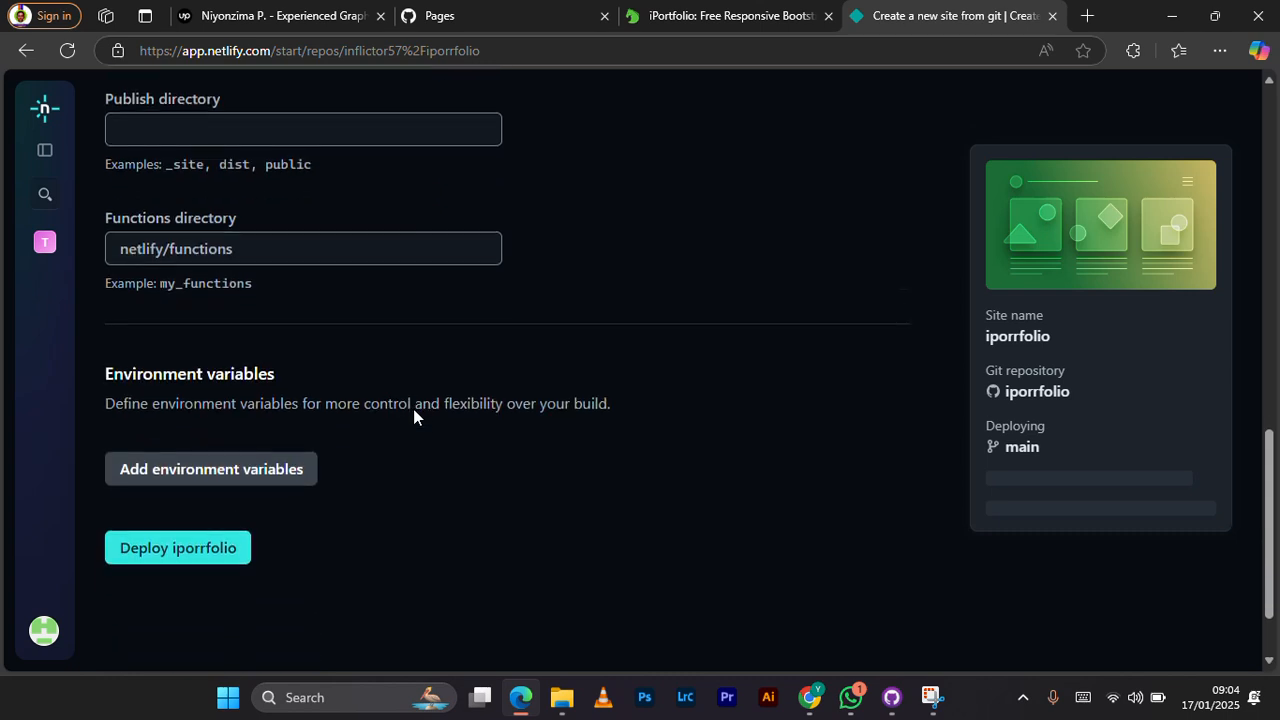
pyautogui.scroll(-1, 414, 410)
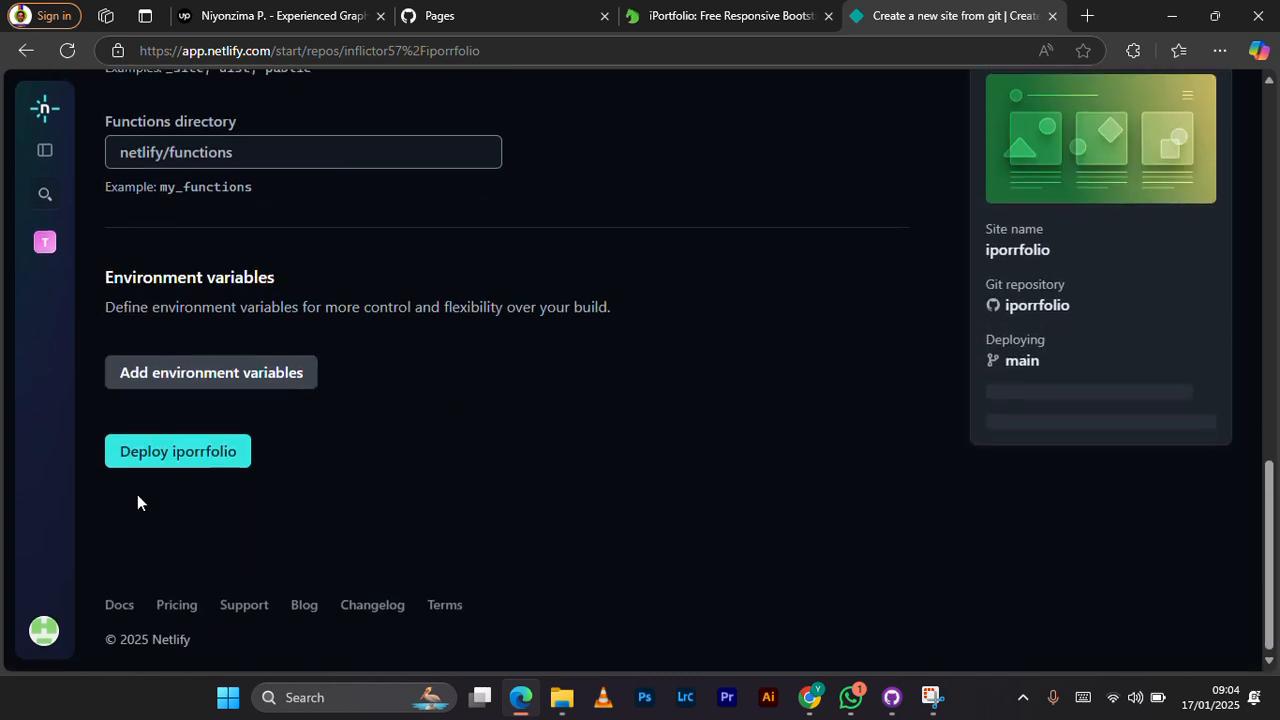
pyautogui.click(147, 452)
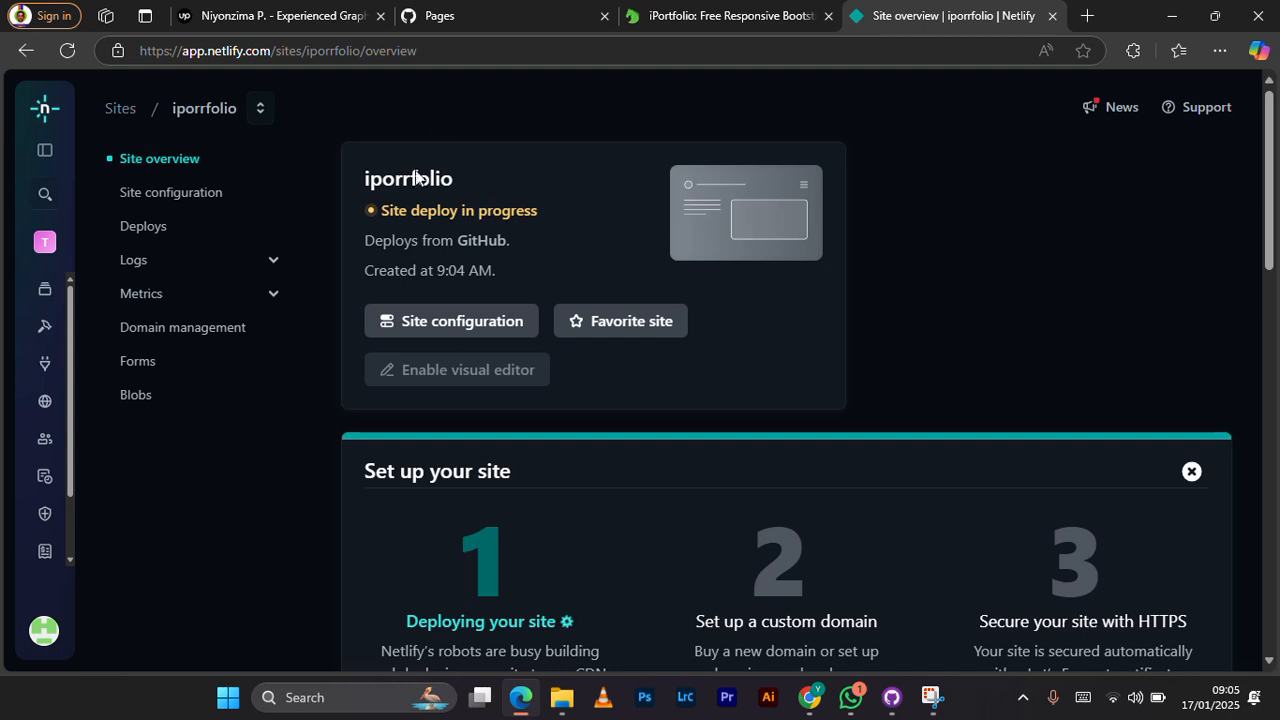
# Step: Examine the iporrfolio site overview for the setup progress and the production deploy status
pyautogui.scroll(-3, 480, 460)
pyautogui.scroll(2, 469, 474)
pyautogui.scroll(-3, 469, 474)
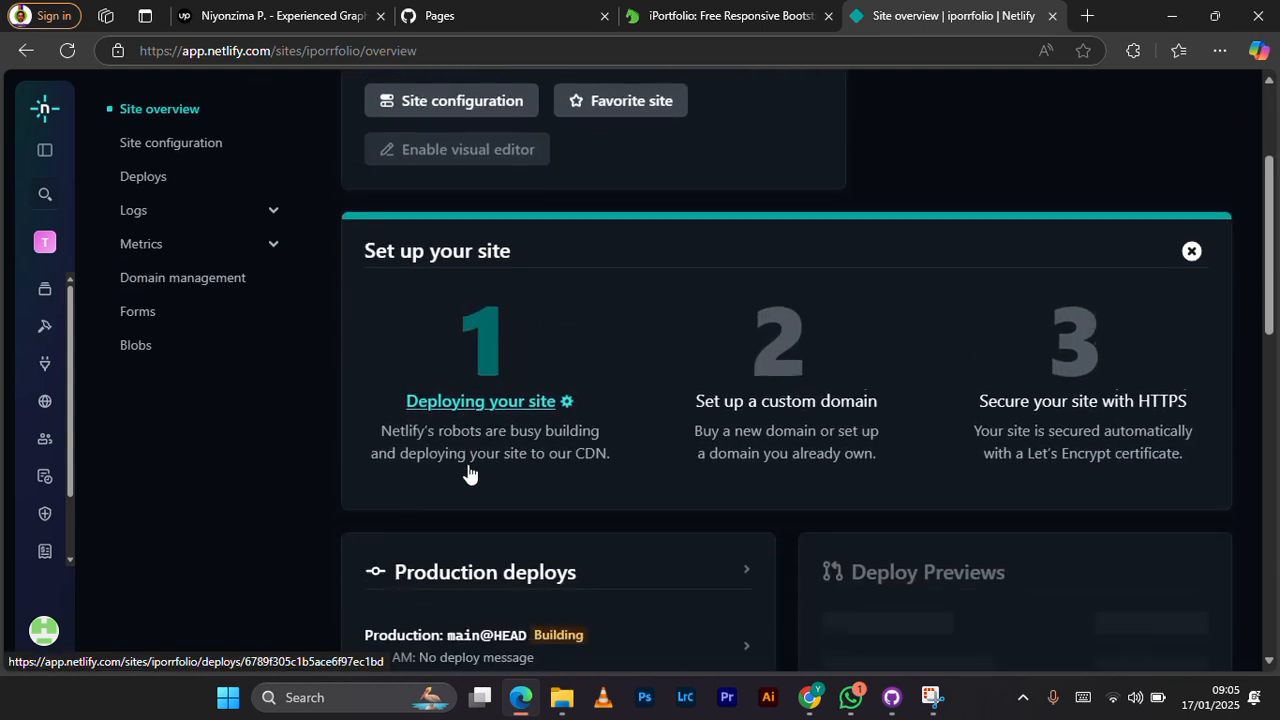
pyautogui.scroll(-1, 469, 474)
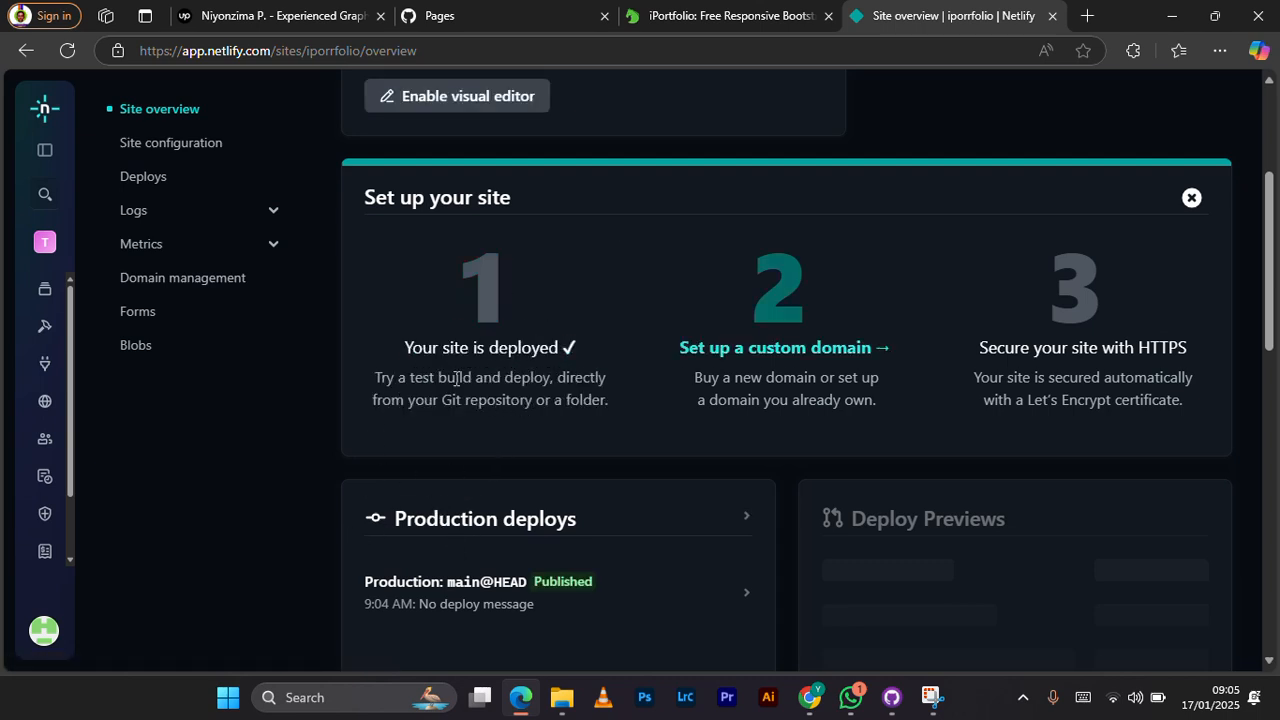
pyautogui.scroll(-1, 538, 472)
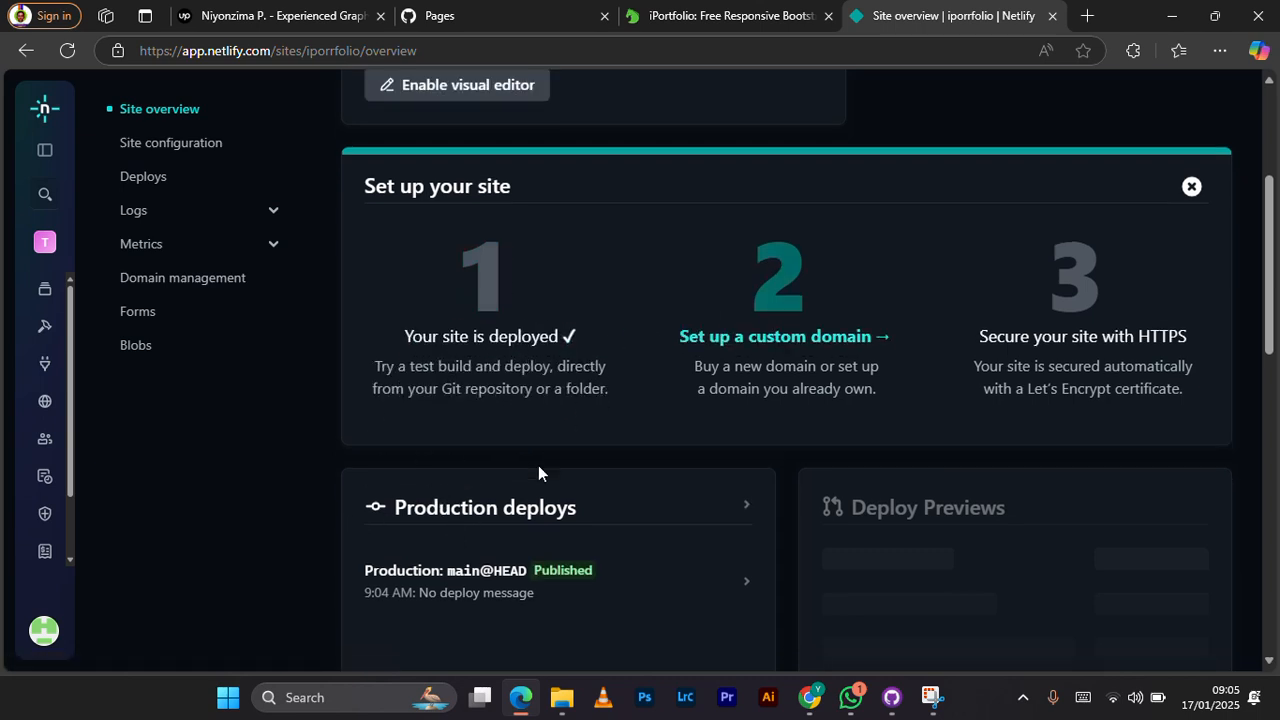
pyautogui.scroll(-5, 538, 465)
pyautogui.scroll(5, 538, 465)
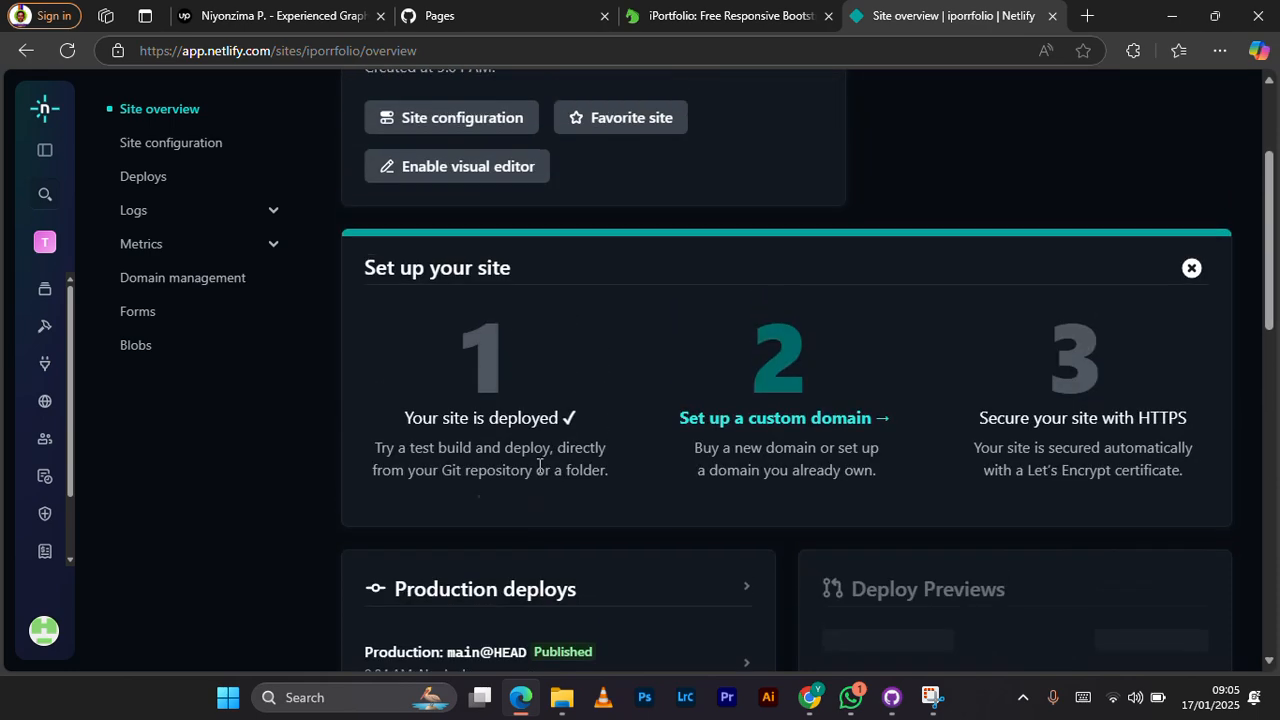
# Step: Open the deployed site at iporrfolio.netlify.app and examine its home, About, statistics and Skills sections
pyautogui.scroll(2, 538, 465)
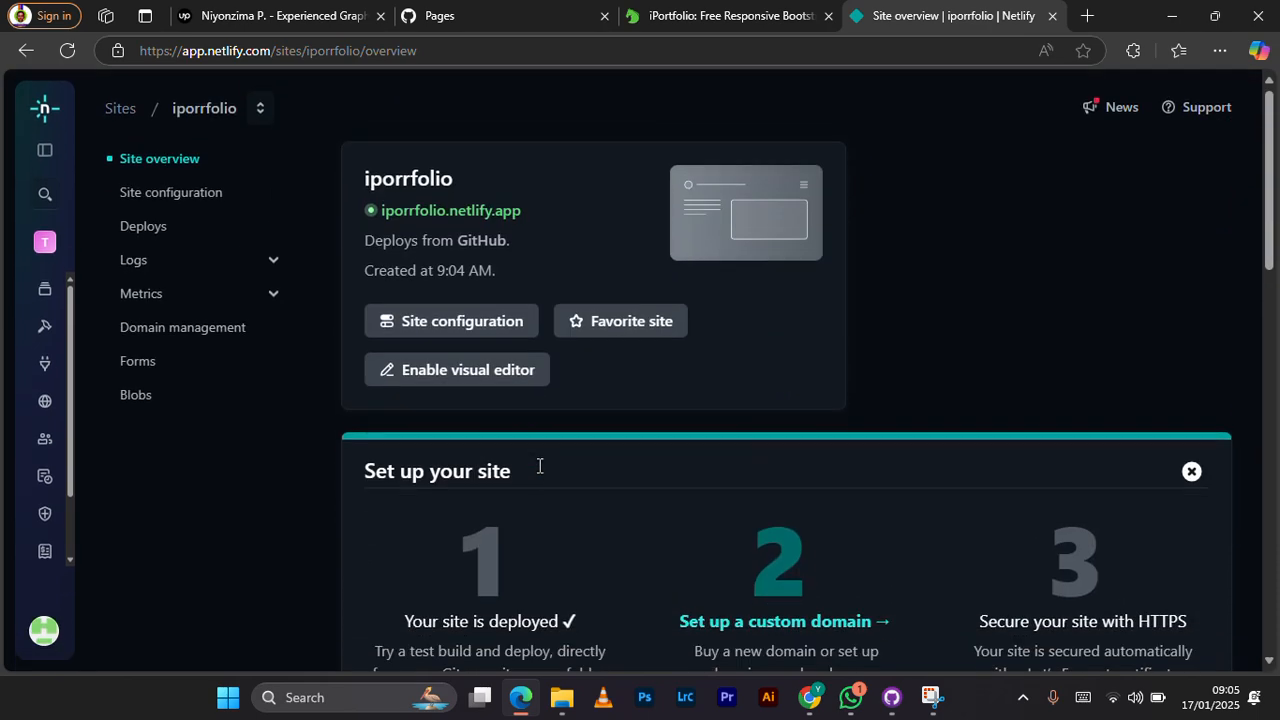
pyautogui.click(456, 211)
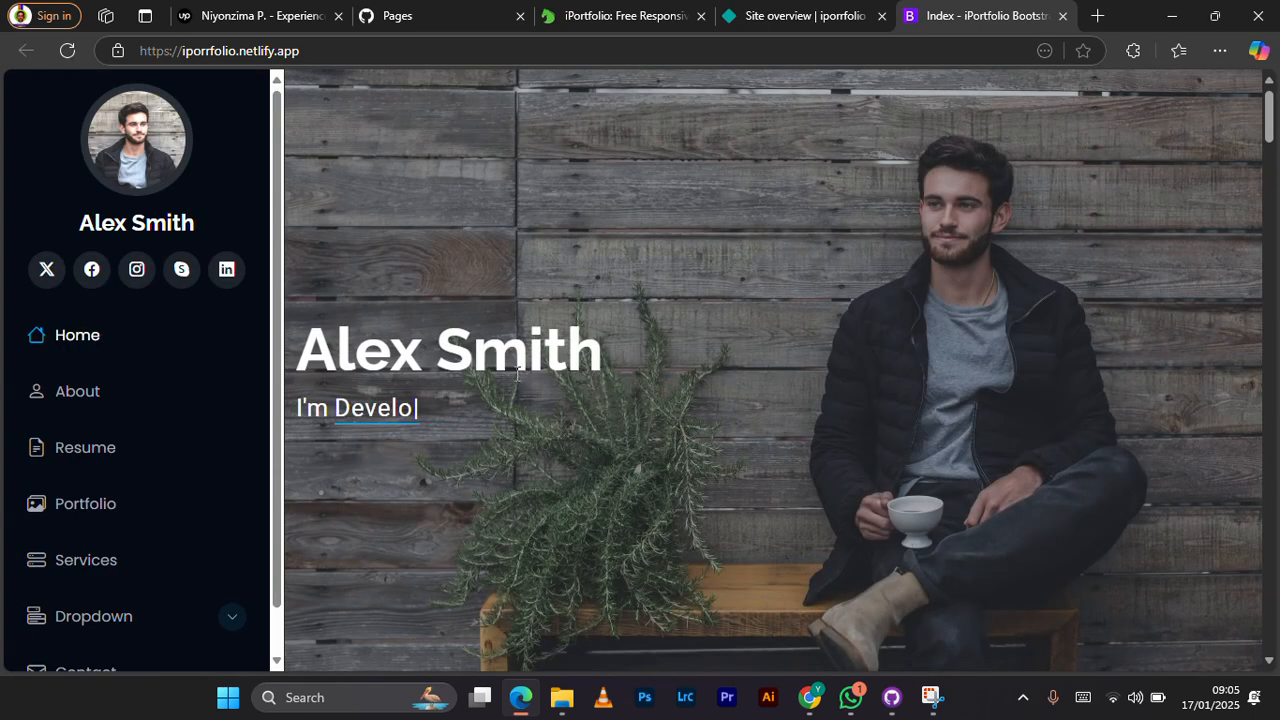
pyautogui.scroll(-3, 515, 375)
pyautogui.scroll(-7, 516, 381)
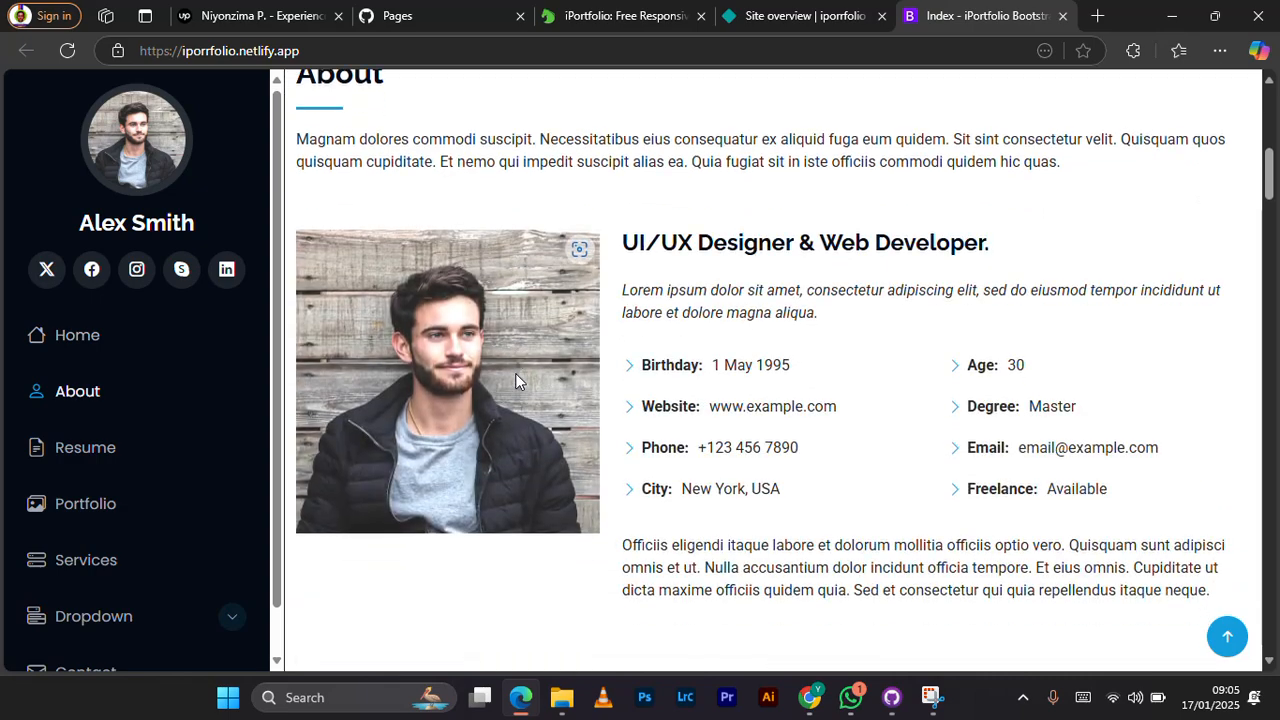
pyautogui.scroll(-1, 515, 381)
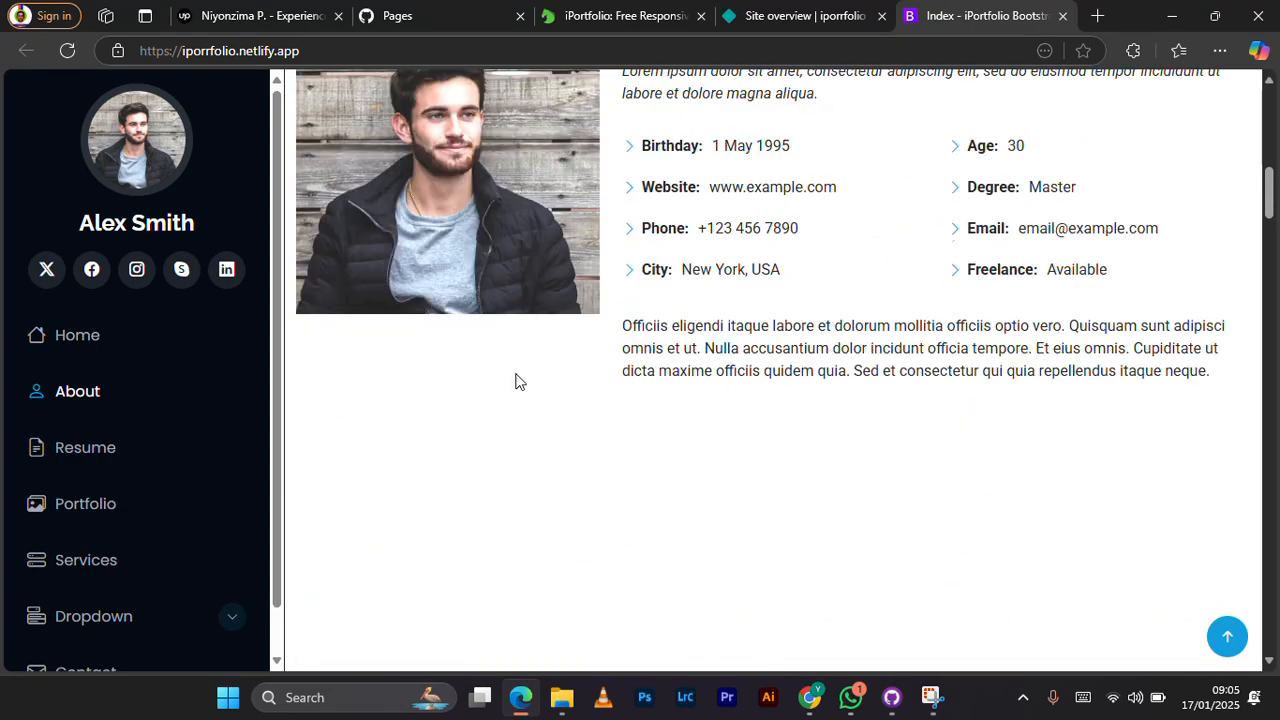
pyautogui.scroll(-8, 516, 381)
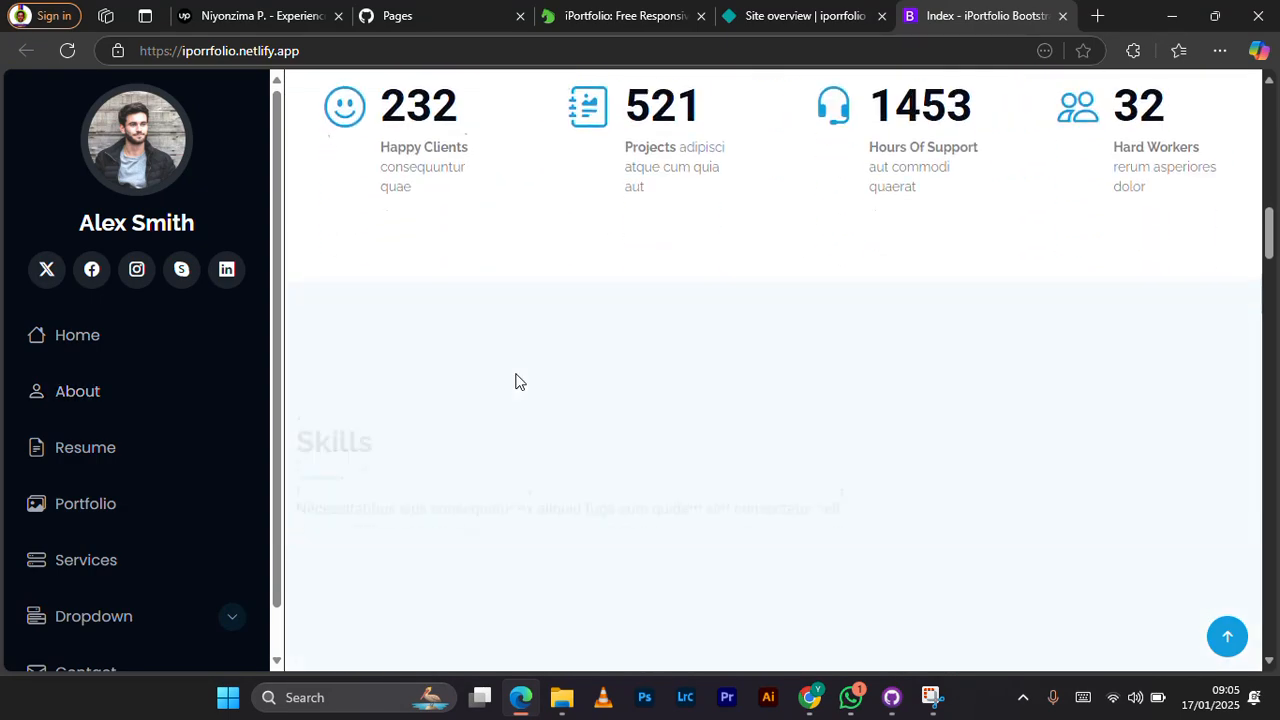
pyautogui.scroll(-12, 516, 380)
pyautogui.scroll(9, 517, 375)
pyautogui.scroll(10, 516, 374)
pyautogui.scroll(-6, 515, 375)
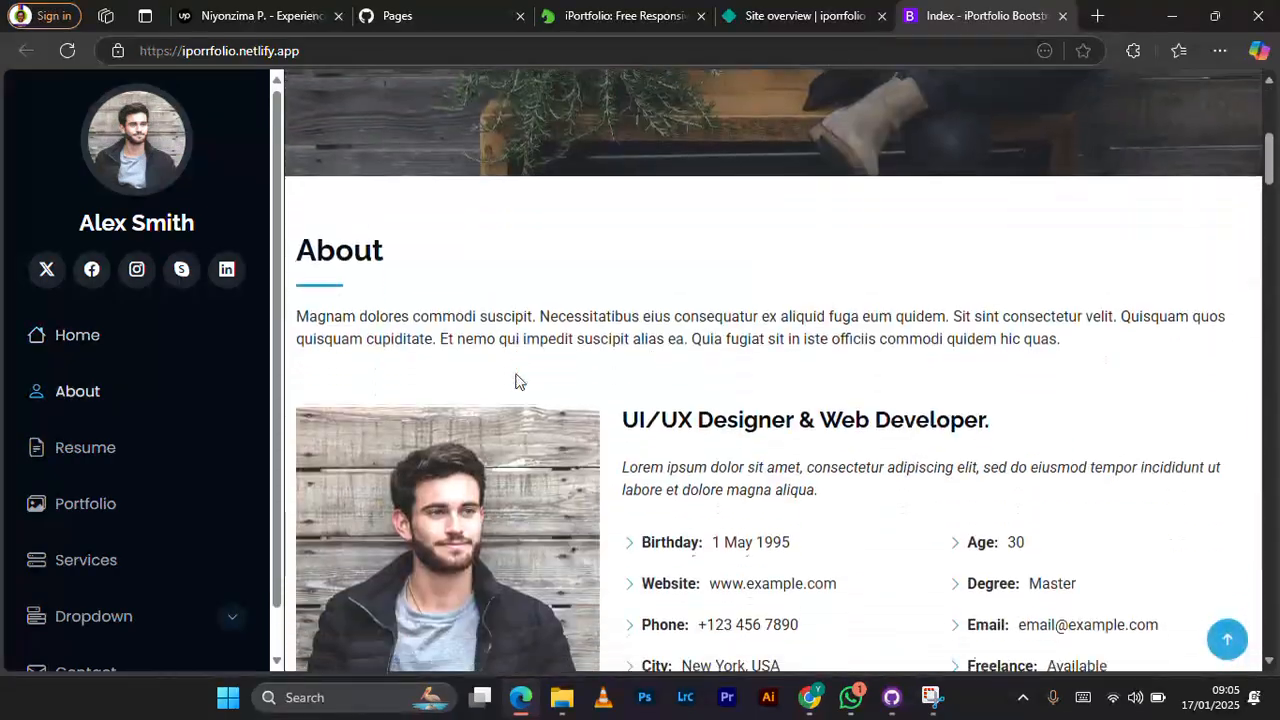
pyautogui.scroll(-1, 515, 378)
pyautogui.scroll(-1, 440, 390)
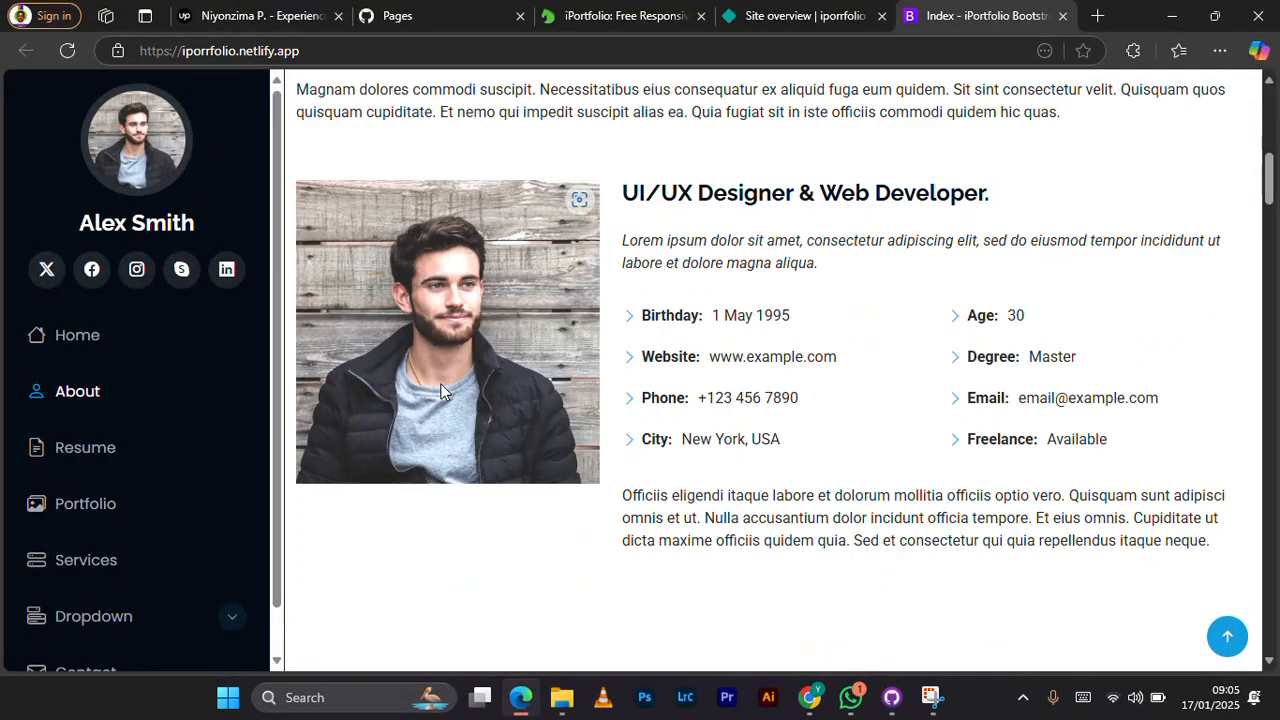
# Step: Check the live site from its Services section through the contact form and return to the Netlify site overview
pyautogui.scroll(-1, 83, 468)
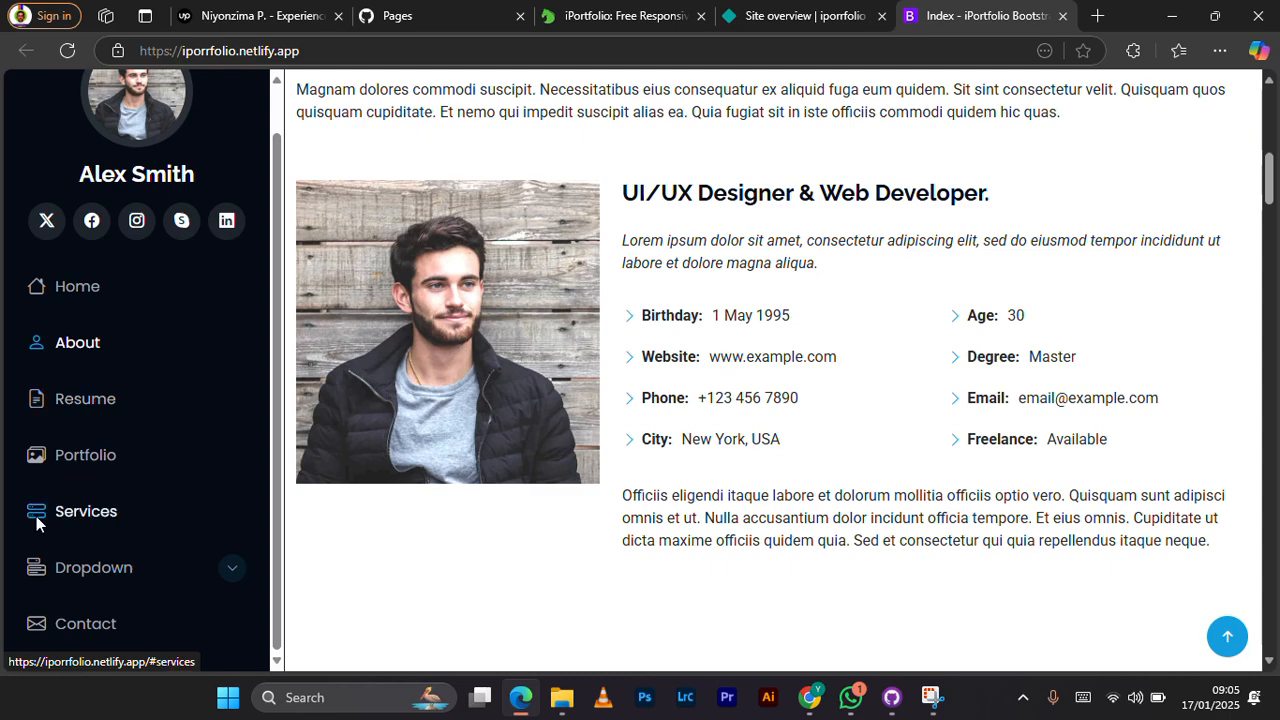
pyautogui.click(36, 523)
pyautogui.scroll(-3, 671, 449)
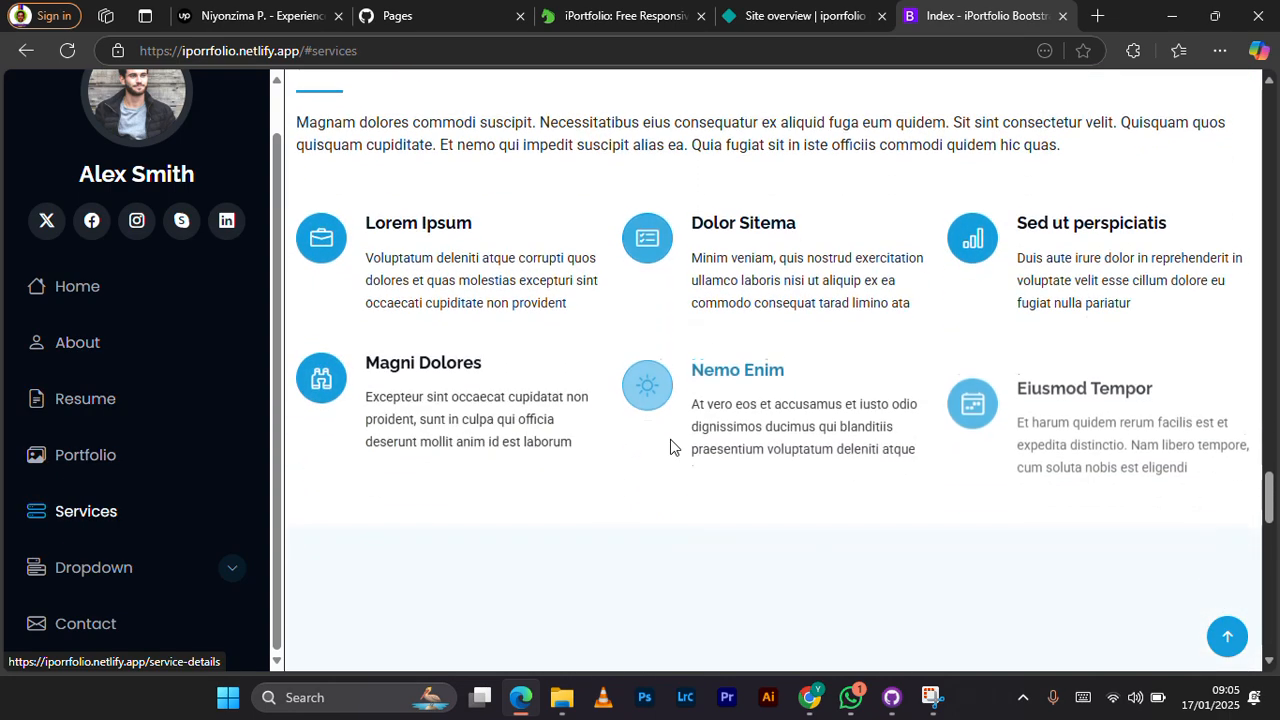
pyautogui.scroll(-5, 671, 449)
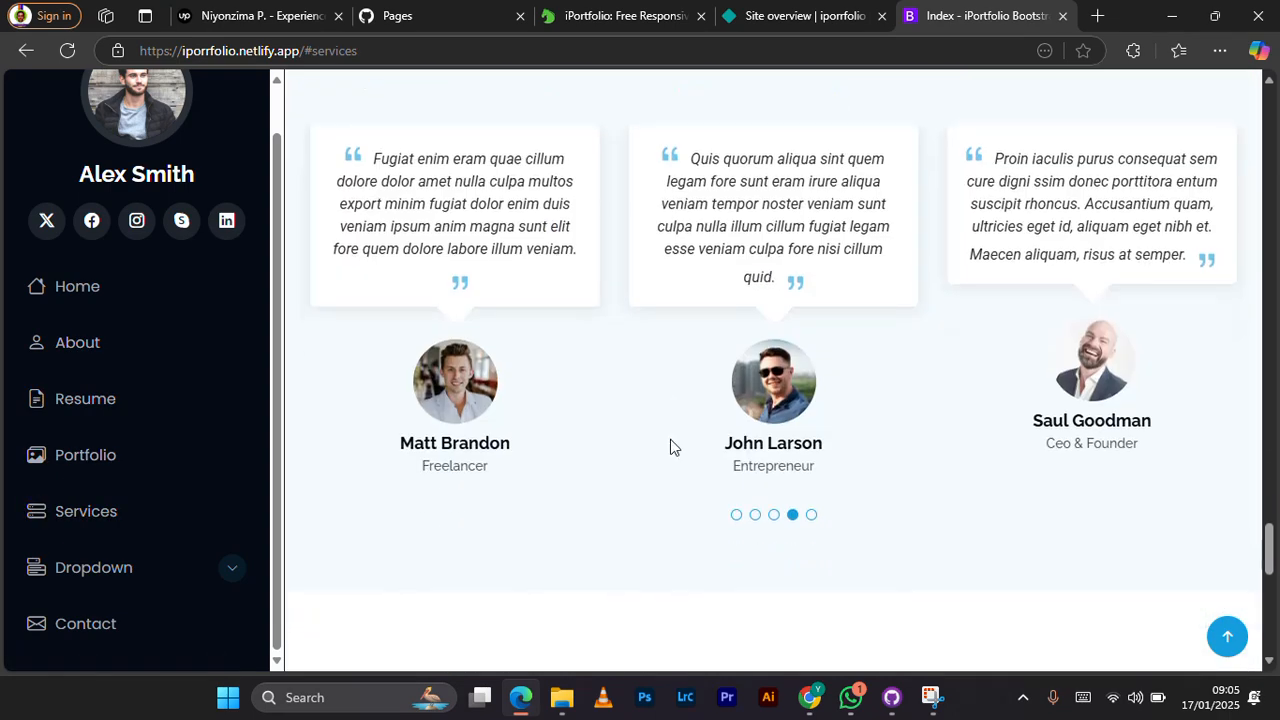
pyautogui.scroll(-9, 670, 446)
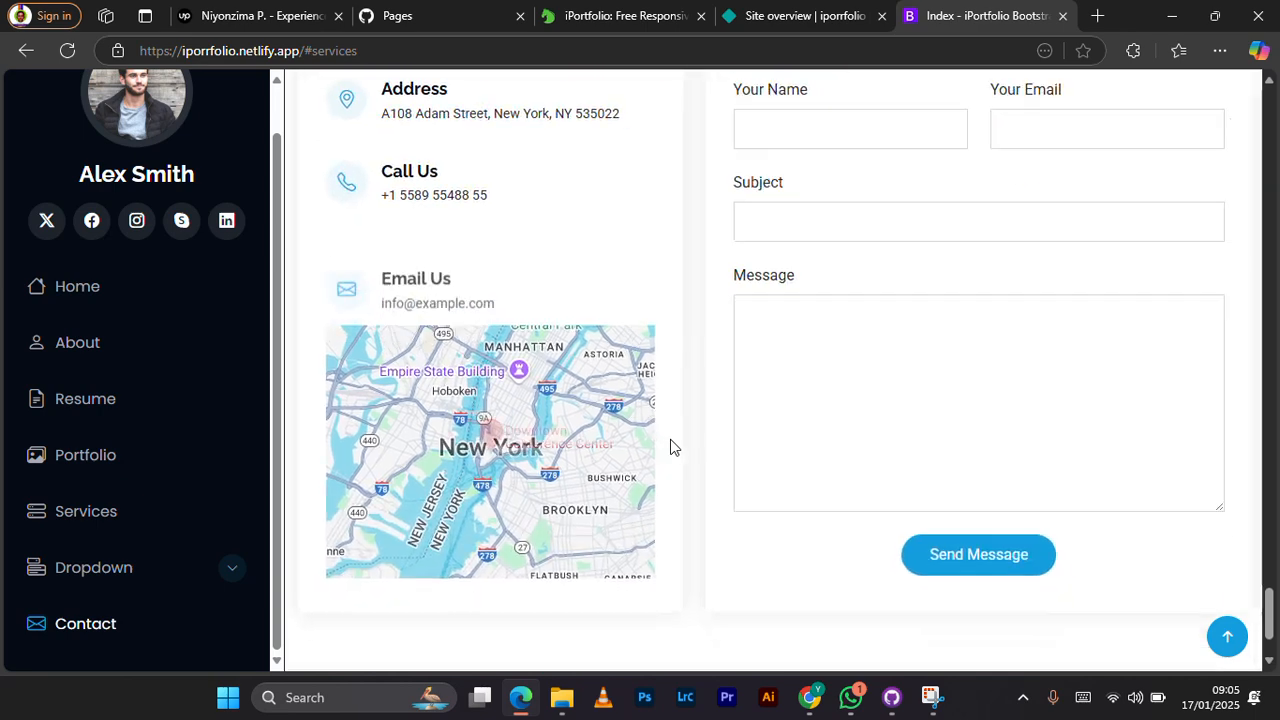
pyautogui.scroll(1, 671, 447)
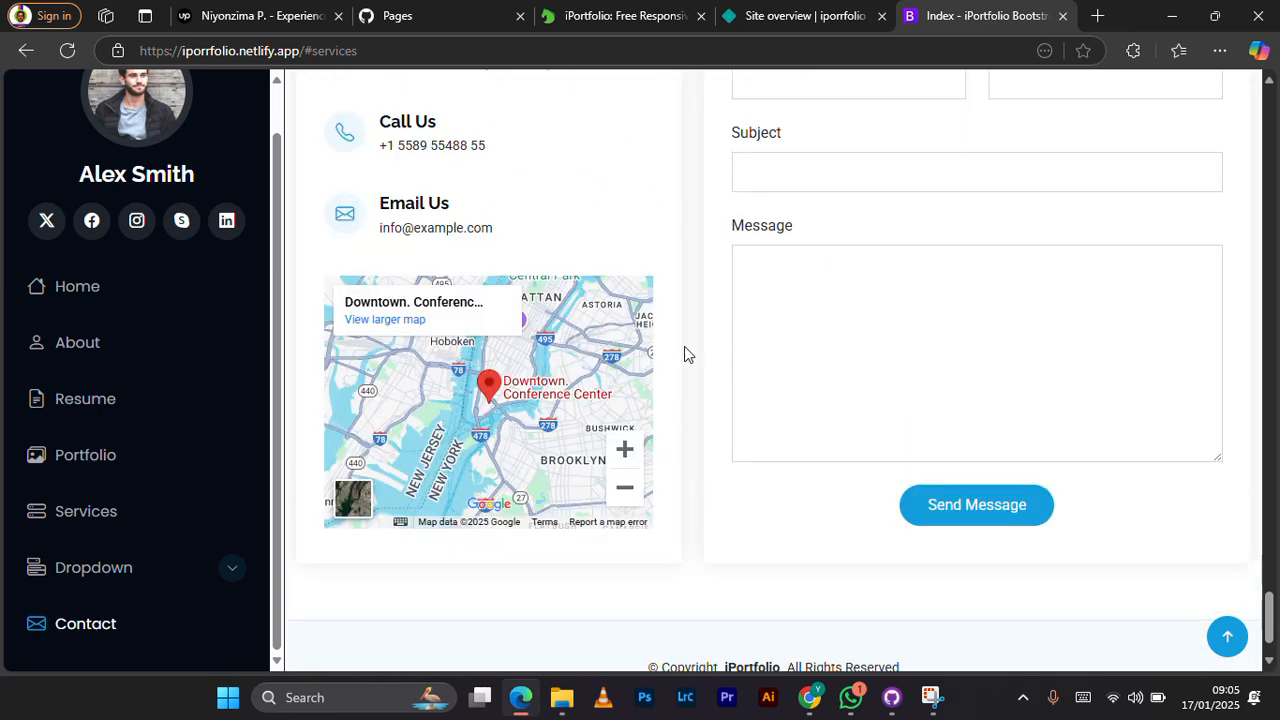
pyautogui.click(804, 20)
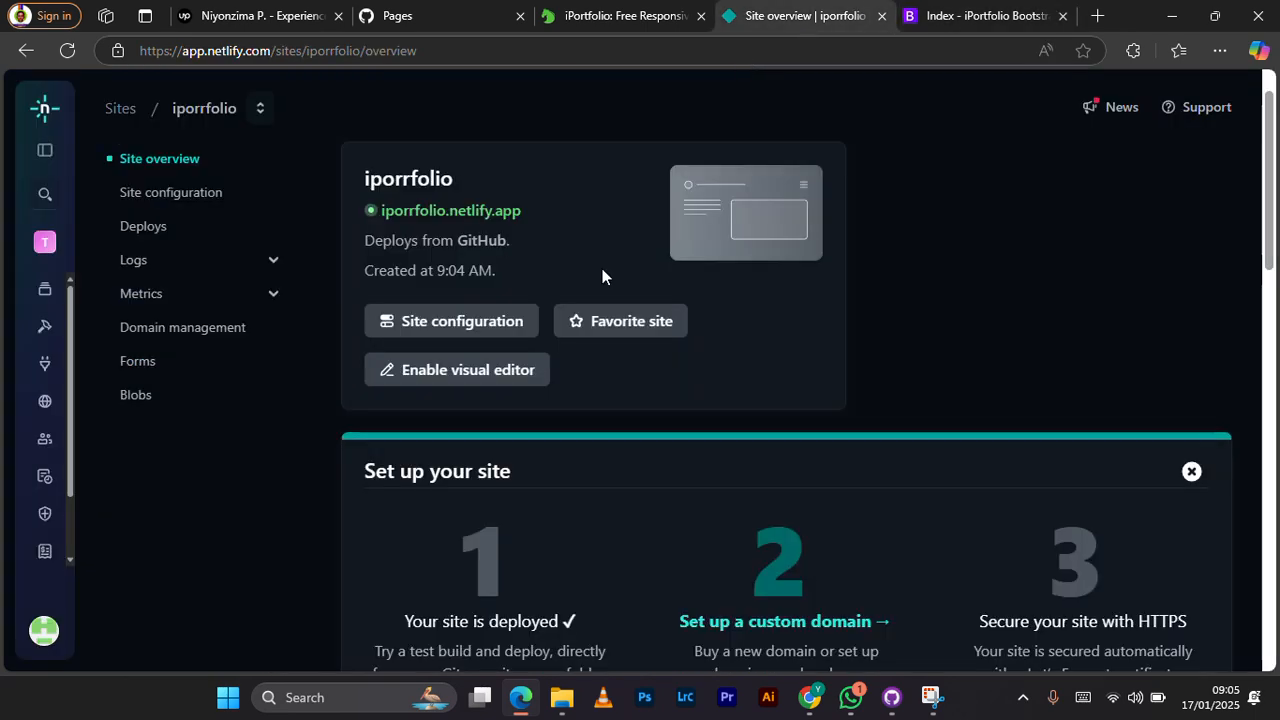